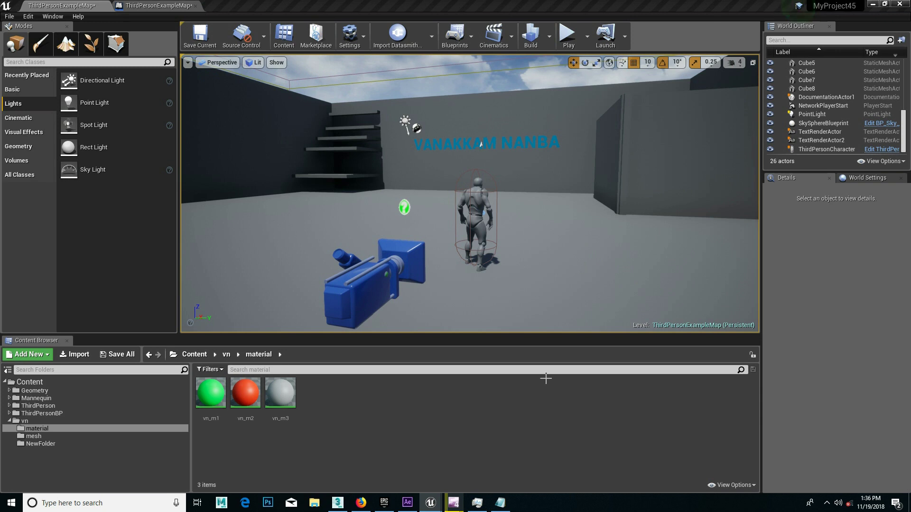
- Review the tuto outline in Notepad, highlighting "camera position change using keyboard buttons", and return to the Unreal Editor
click(506, 508)
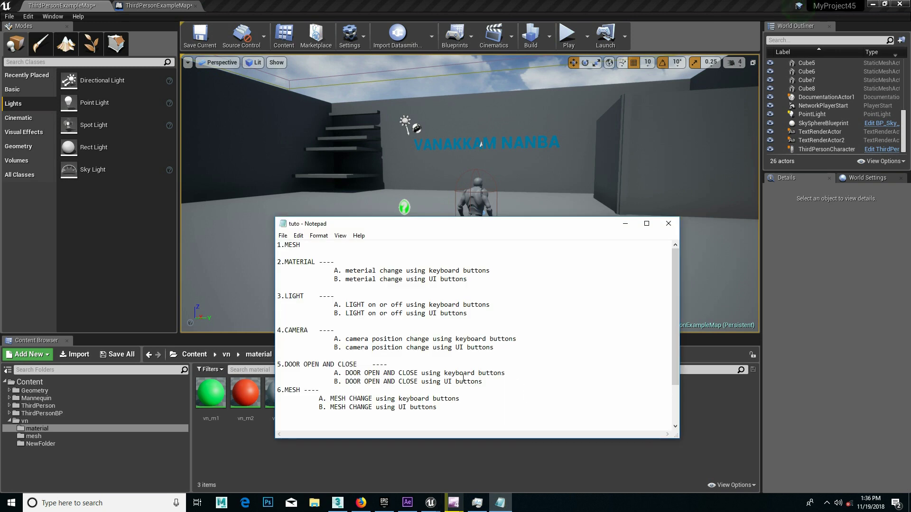
drag(346, 339, 515, 341)
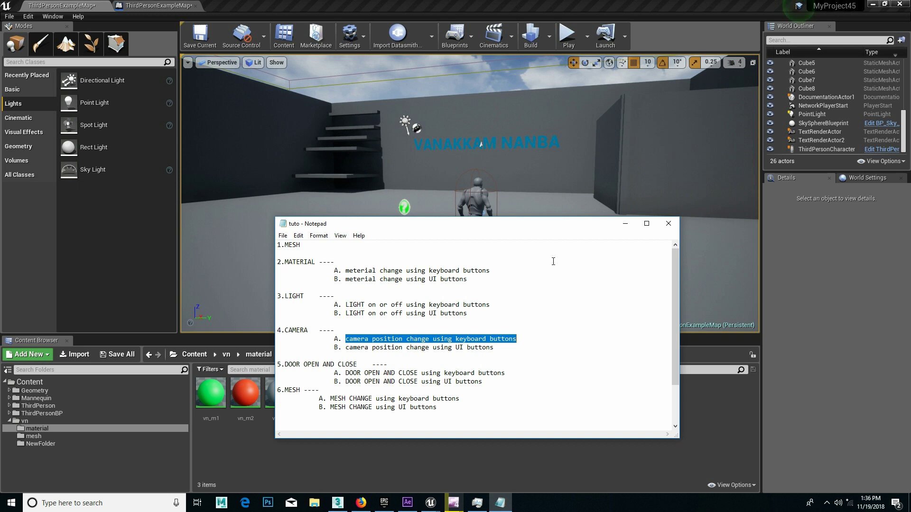
click(625, 225)
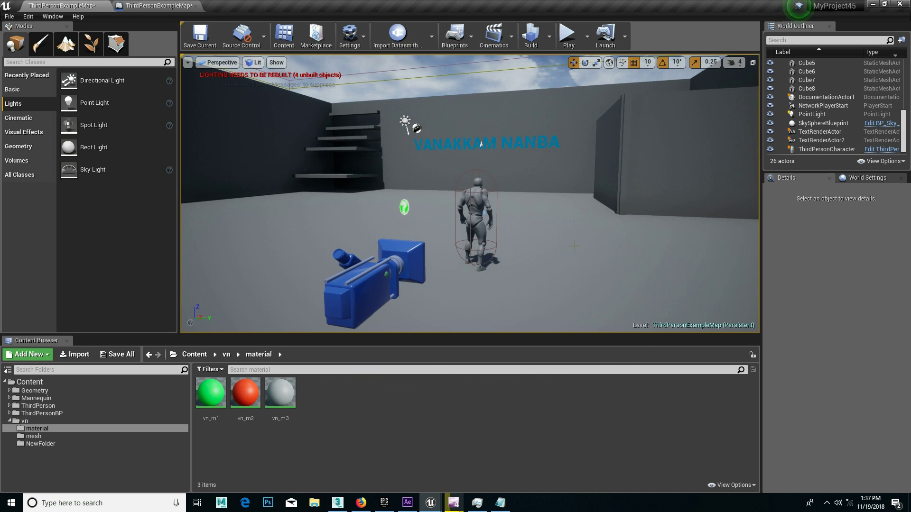
click(500, 503)
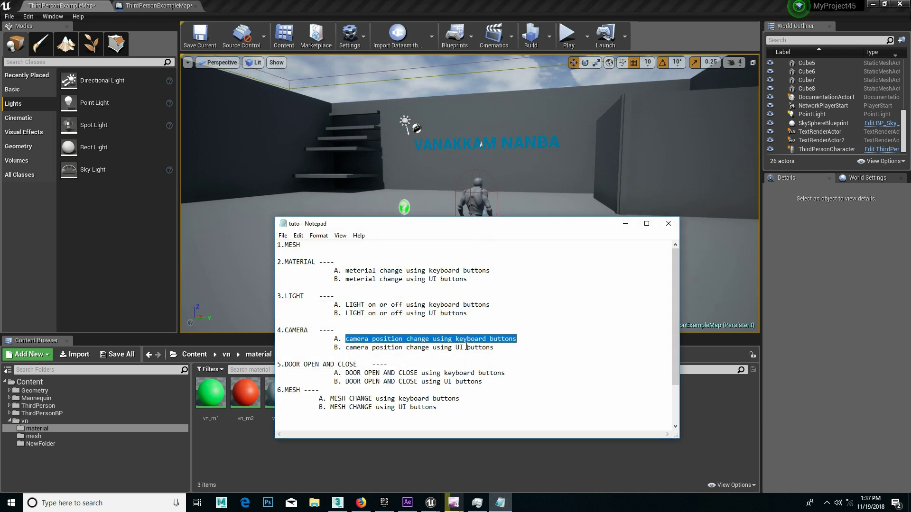
click(626, 223)
- Place a Camera Rig Crane, a Camera Rig Rail and a Cine Camera Actor on the floor near the character
right_drag(416, 266, 250, 262)
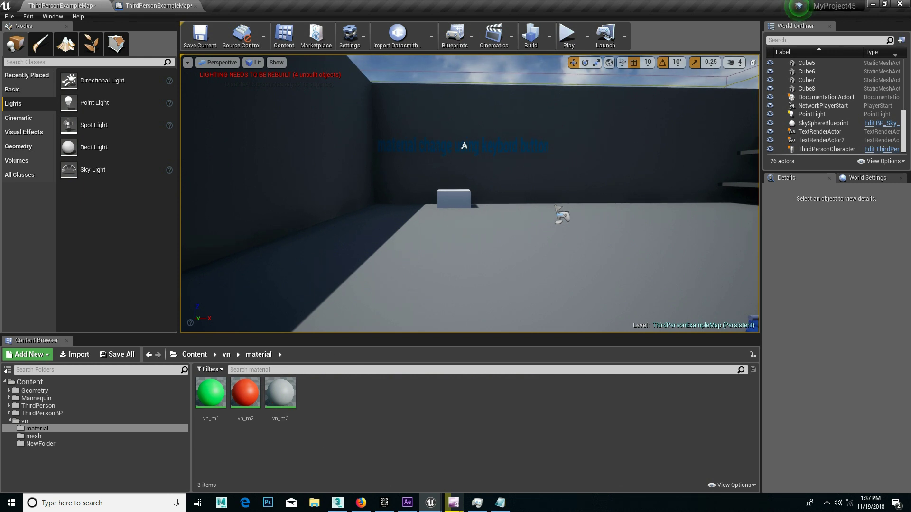
right_drag(470, 194, 740, 188)
right_drag(617, 194, 322, 192)
right_drag(566, 98, 572, 99)
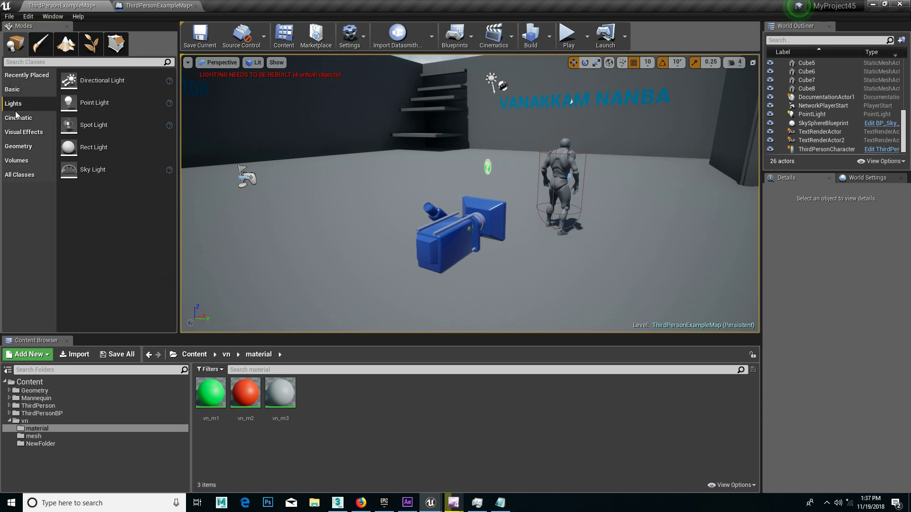
mouse_move(16, 116)
drag(121, 82, 293, 264)
drag(128, 109, 361, 277)
drag(107, 126, 380, 302)
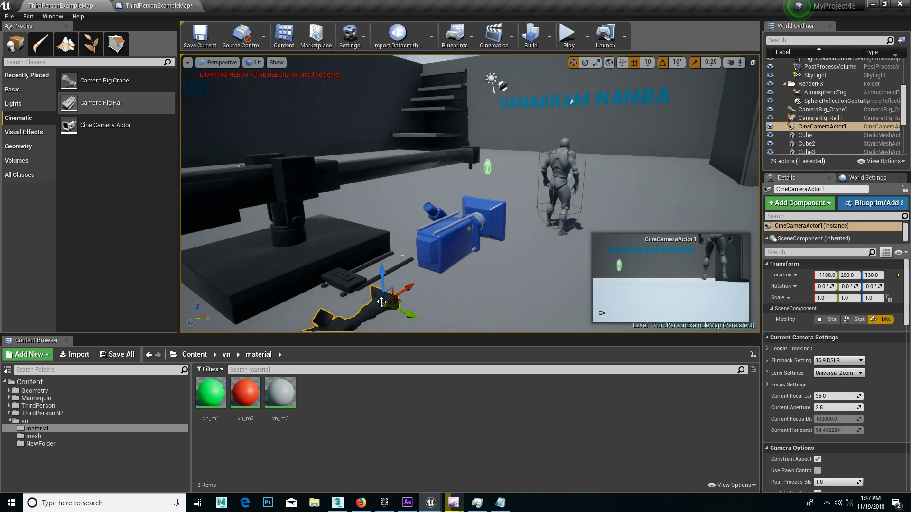
- Undo the placement of the cine camera, the rig rail and the rig crane
key(ctrl+z)
key(ctrl+z)
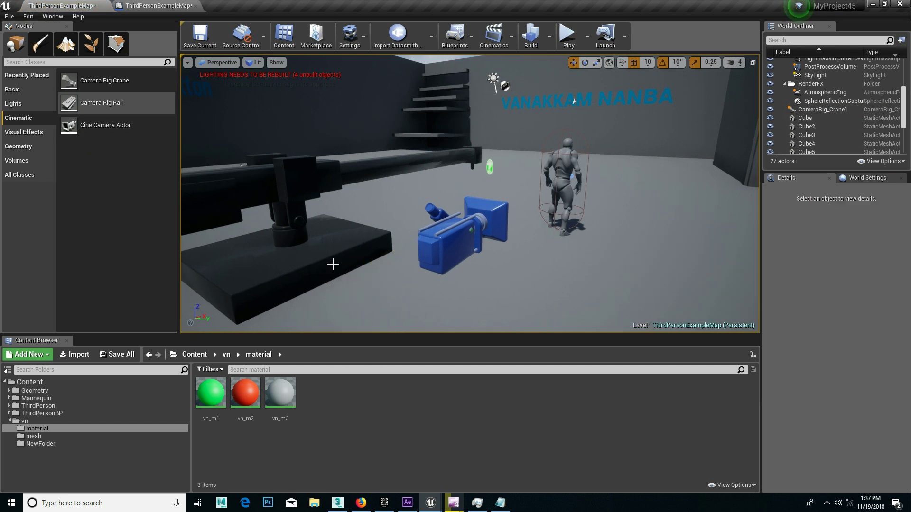
key(ctrl+z)
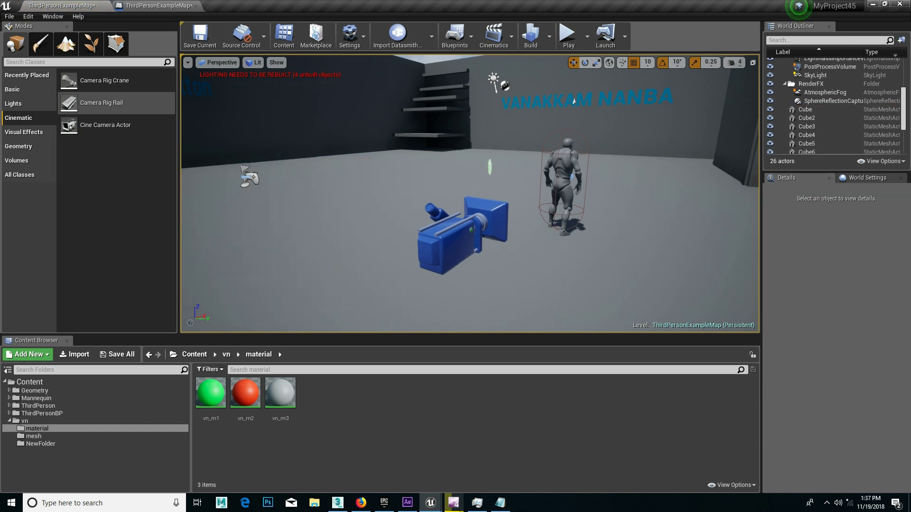
- Select the third-person character with its camera and view the viewport options for creating a camera
click(445, 248)
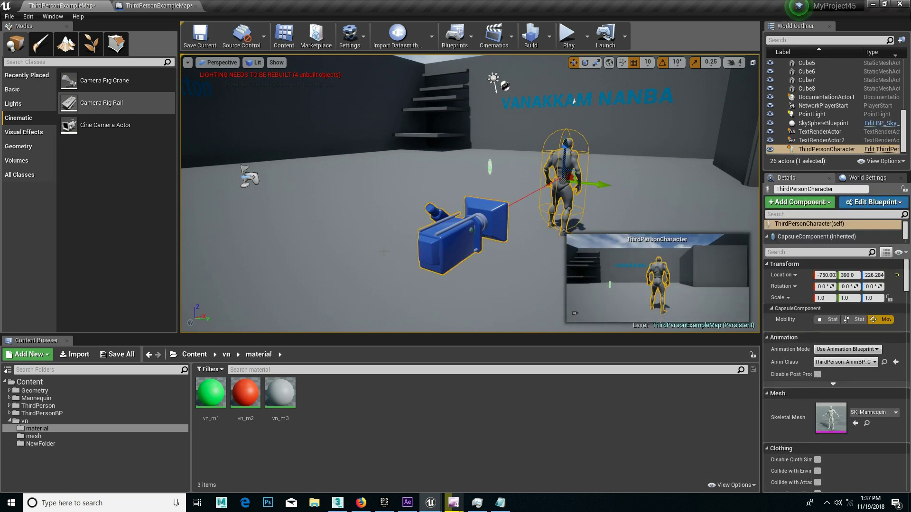
click(188, 62)
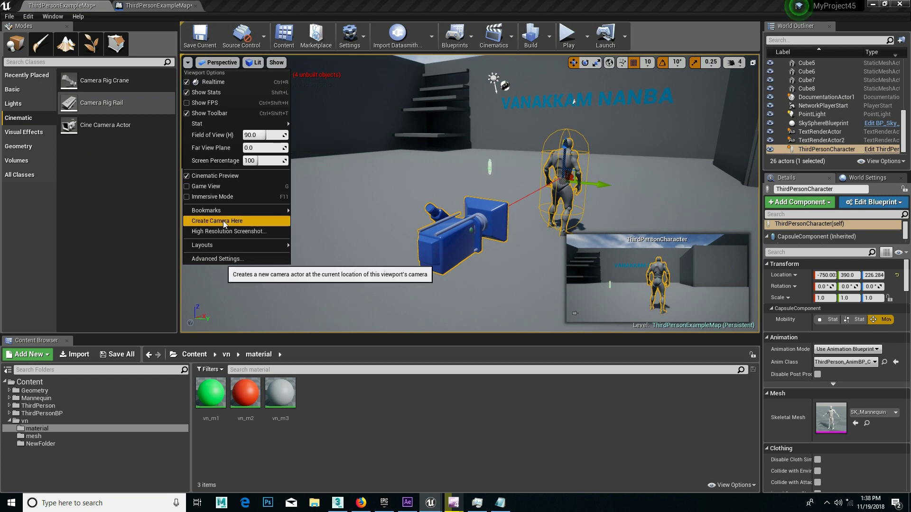
- Examine the level by flying through it to a close view of the VANAKKAM NANBA wall text
right_drag(414, 268, 353, 216)
key(w)
key(w)
key(s)
key(s)
key(s)
drag(445, 137, 581, 171)
right_drag(581, 171, 591, 123)
right_drag(584, 197, 591, 228)
drag(583, 197, 584, 197)
mouse_move(584, 197)
right_down()
mouse_move(562, 197)
mouse_move(598, 184)
mouse_move(570, 204)
right_up()
right_drag(349, 181, 338, 181)
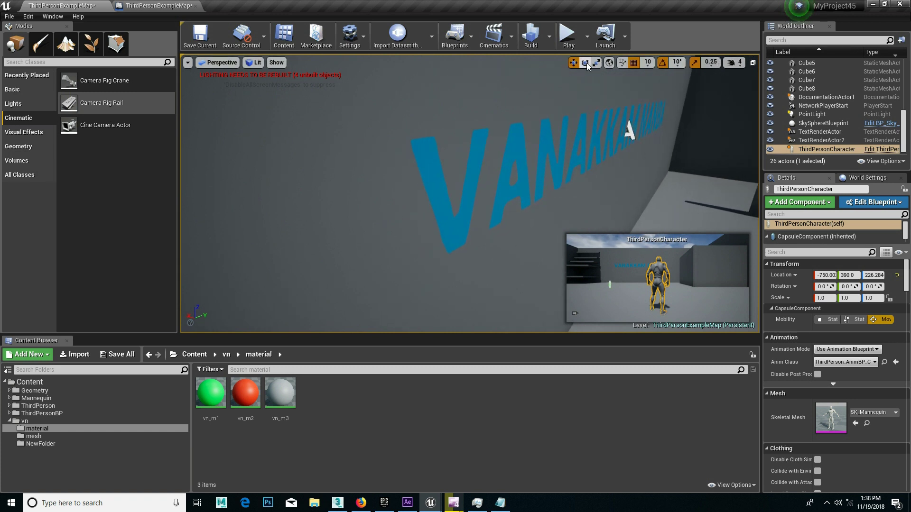
- Select the VANAKKAM NANBA wall text and try the transform modes, finishing with the rotate gizmo
click(580, 132)
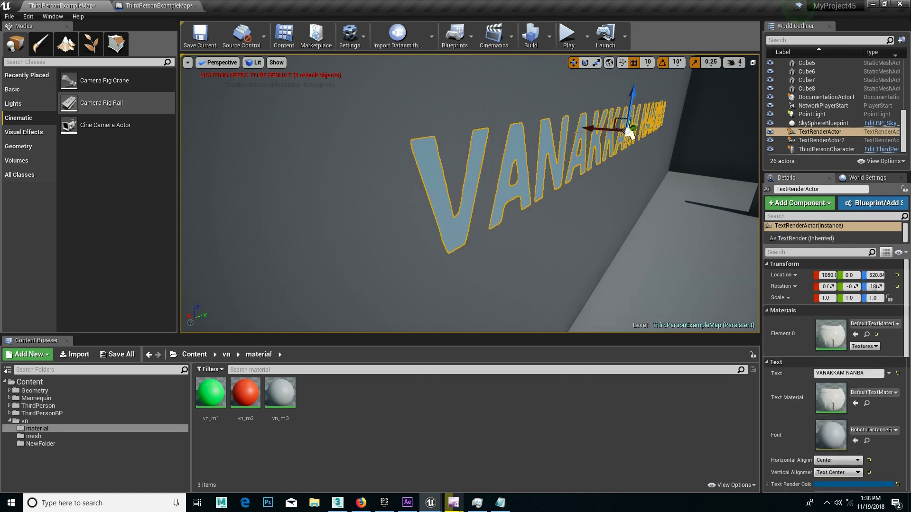
click(585, 63)
click(593, 62)
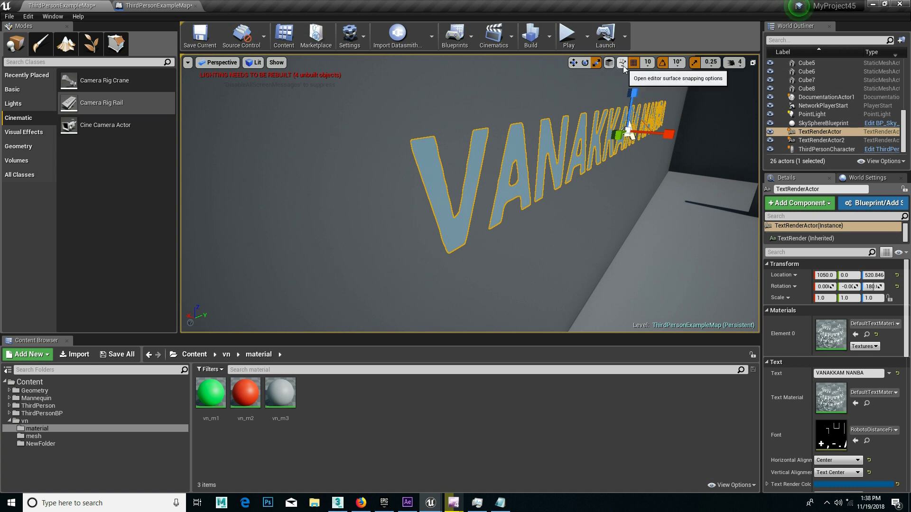
click(677, 63)
mouse_move(607, 164)
right_down()
mouse_move(586, 158)
mouse_move(619, 161)
right_up()
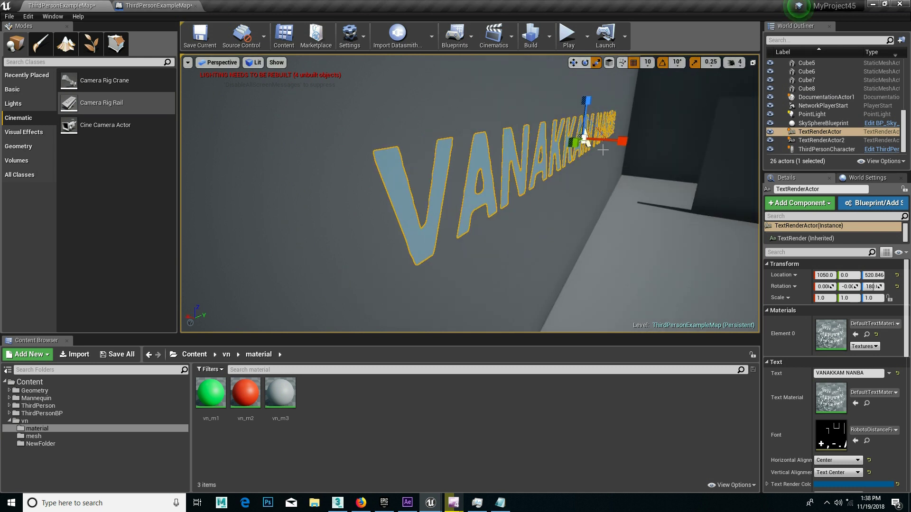
key(w)
key(e)
- Try rotating the wall text and undo the rotation
drag(585, 139, 587, 141)
key(ctrl+z)
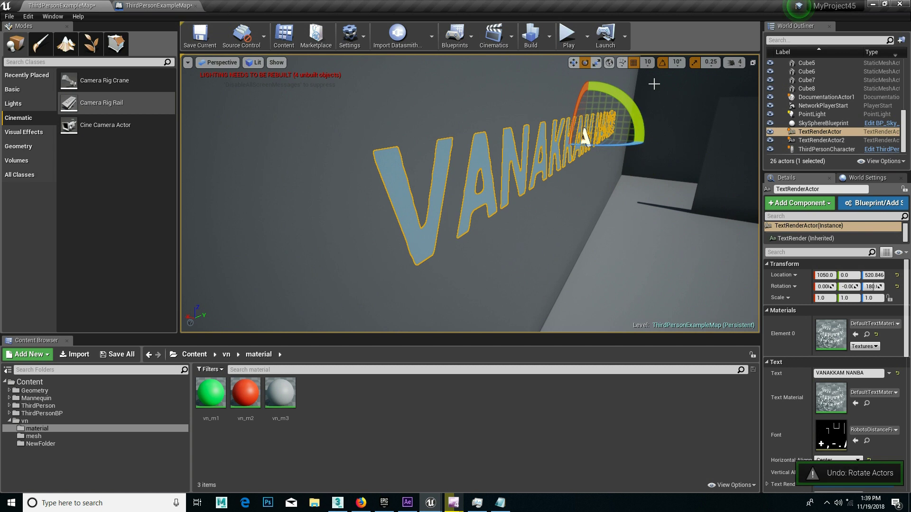
- Try a rotation grid snap of 90° on the wall text and set the snap back to 10°
click(680, 65)
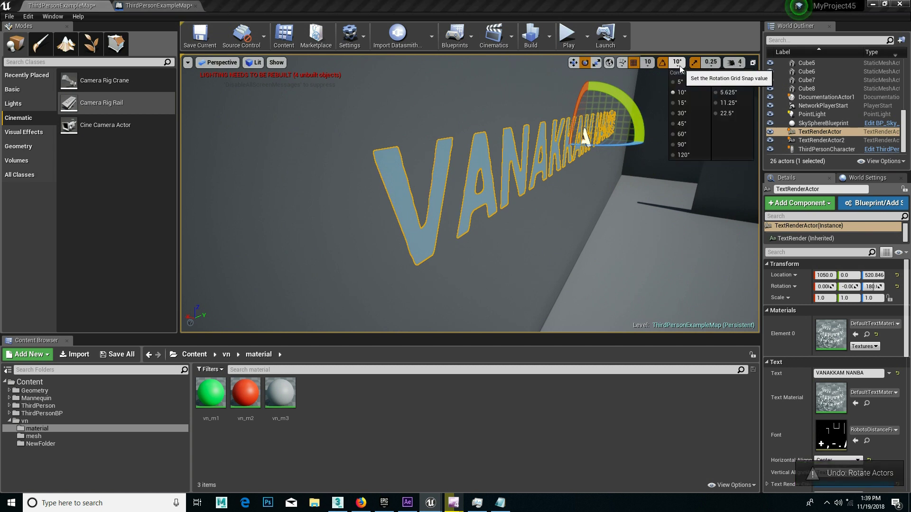
click(682, 144)
drag(617, 144, 586, 137)
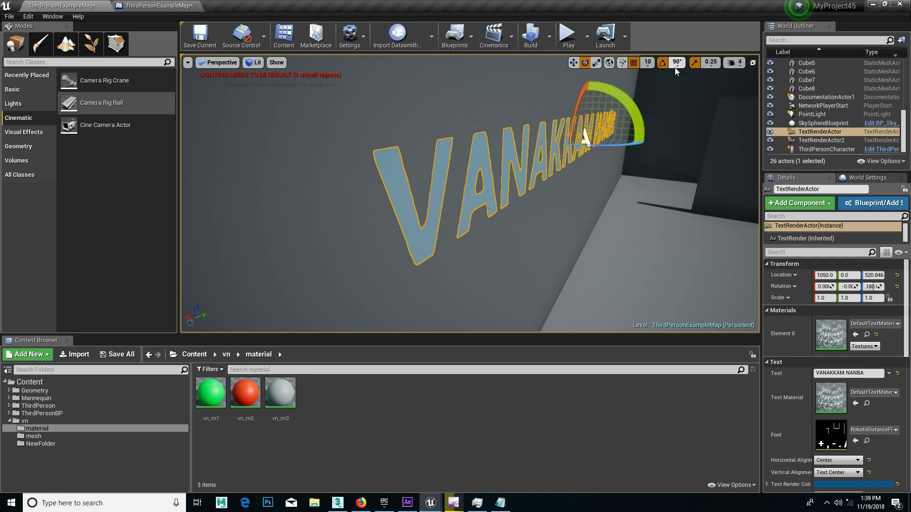
click(677, 65)
click(681, 92)
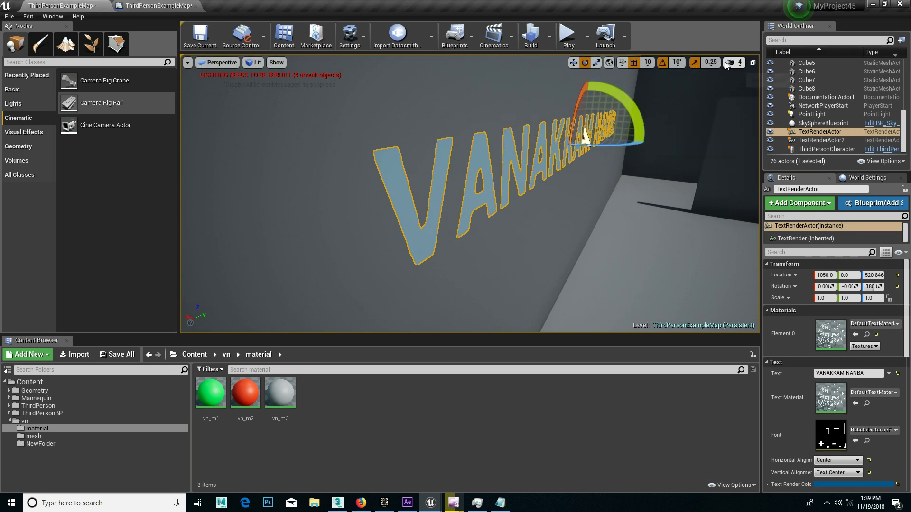
- View the available scale and rotation snap increments without changing them
click(713, 64)
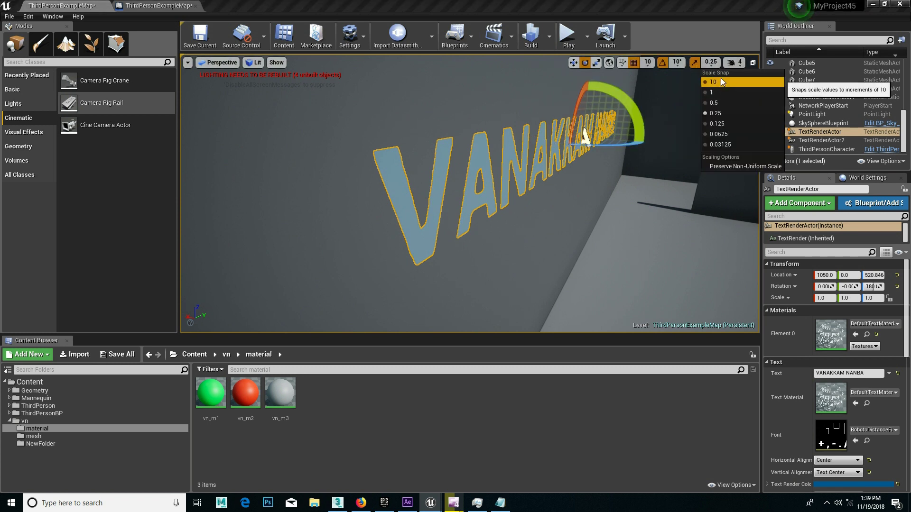
click(732, 63)
mouse_move(683, 62)
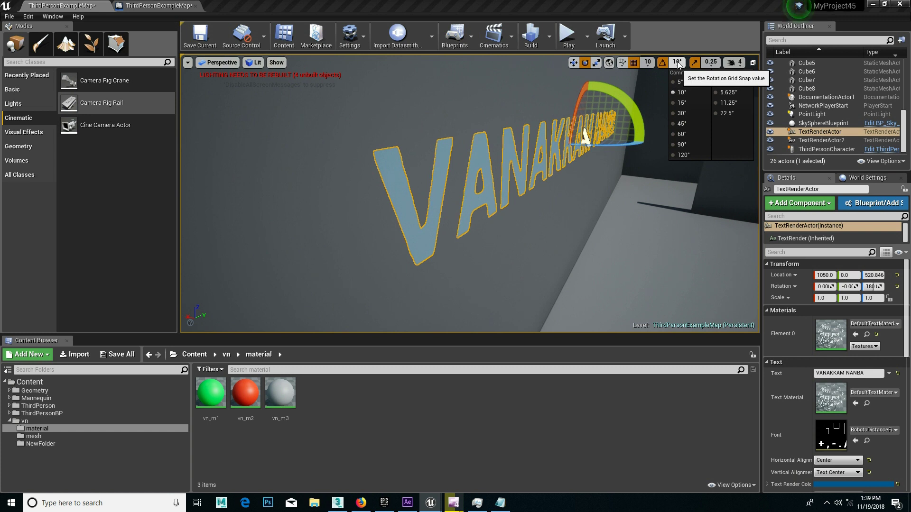
- Set the viewport camera speed to 2 and test flying around the wall text
mouse_move(736, 62)
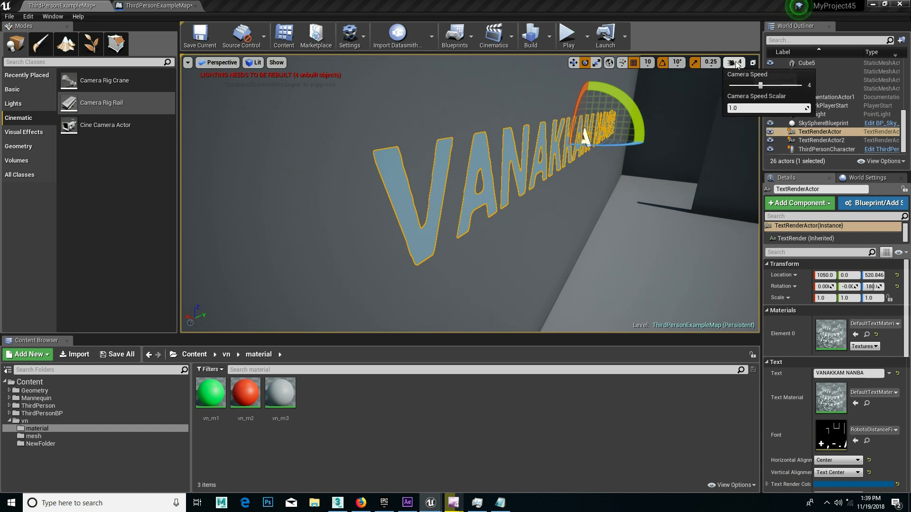
drag(760, 85, 749, 84)
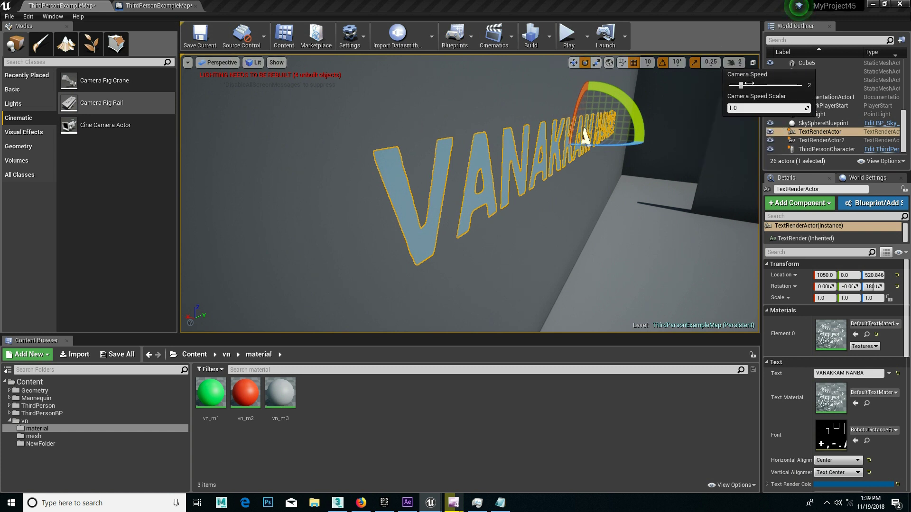
right_drag(616, 155, 580, 148)
key(w)
key(s)
key(e)
key(q)
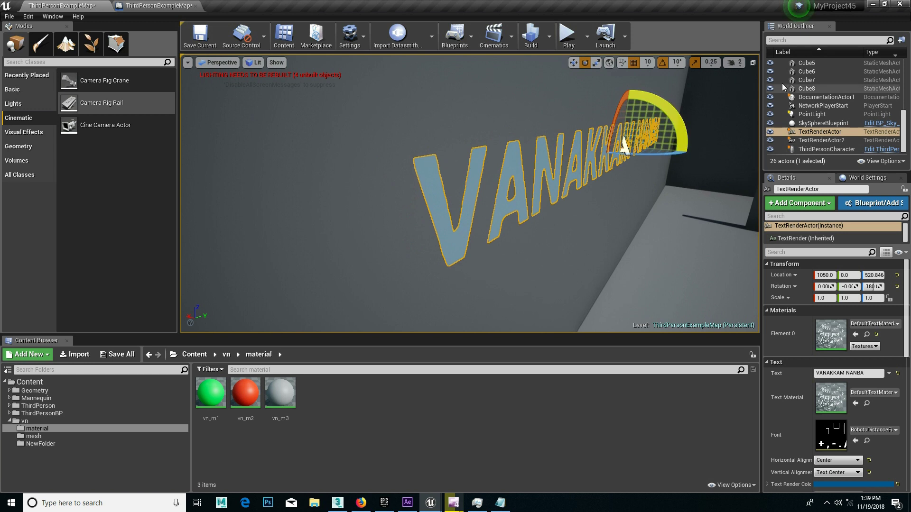
- Set the viewport camera speed to 4 and test the movement in front of the wall text
click(734, 62)
drag(745, 85, 758, 86)
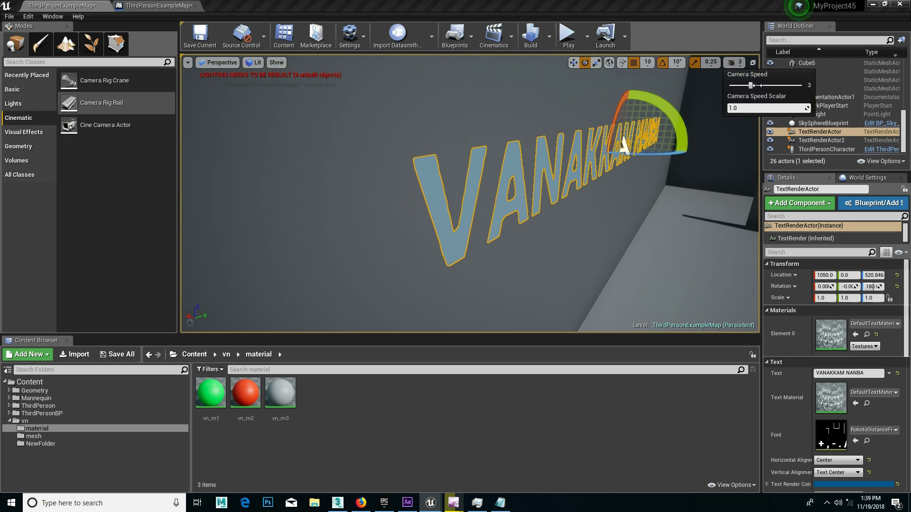
right_drag(550, 164, 550, 164)
key(e)
key(q)
key(q)
key(e)
key(w)
key(s)
right_drag(591, 136, 592, 136)
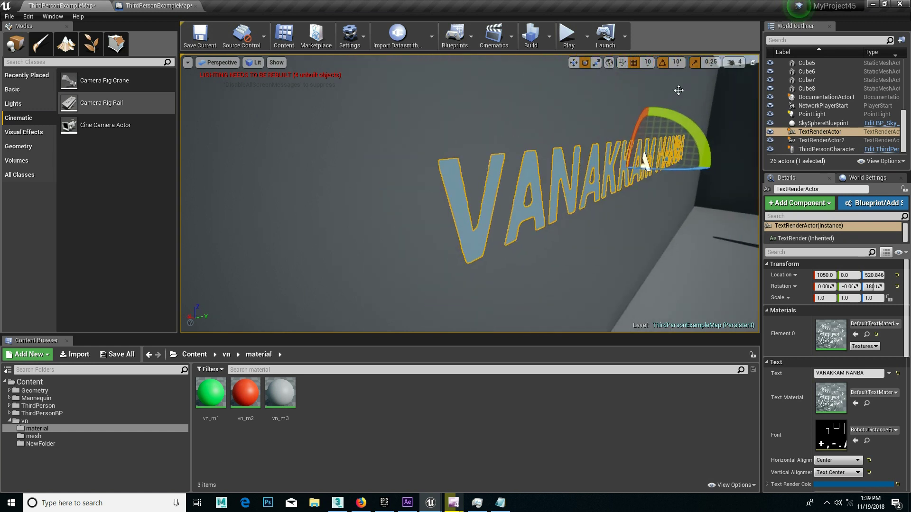
- Reduce the viewport camera speed to 2 and fly closer to the first letters of the wall text
click(736, 64)
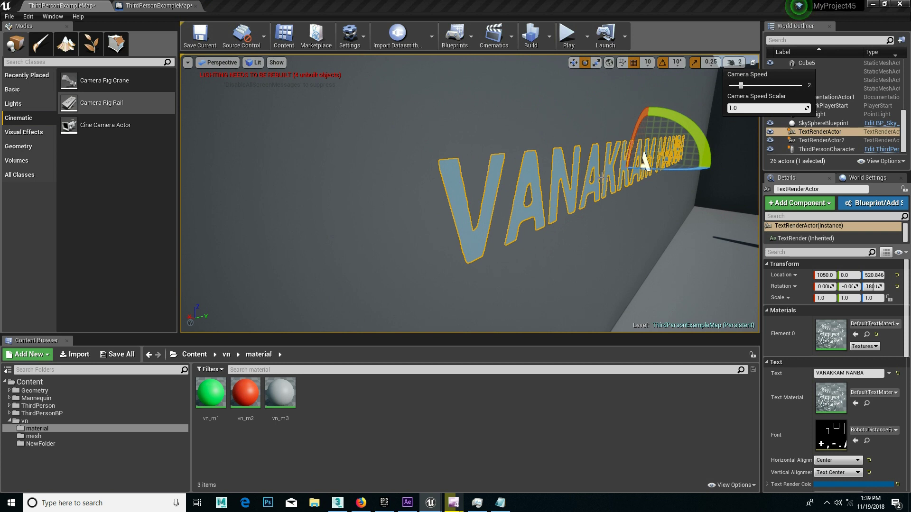
key(w)
key(w)
key(w)
right_drag(600, 181, 632, 165)
key(w)
key(e)
key(q)
key(q)
key(q)
key(e)
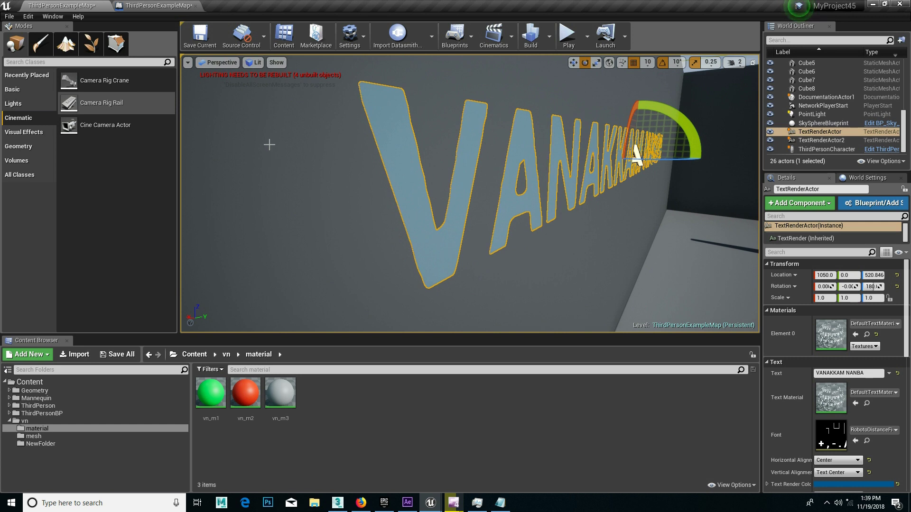
click(189, 63)
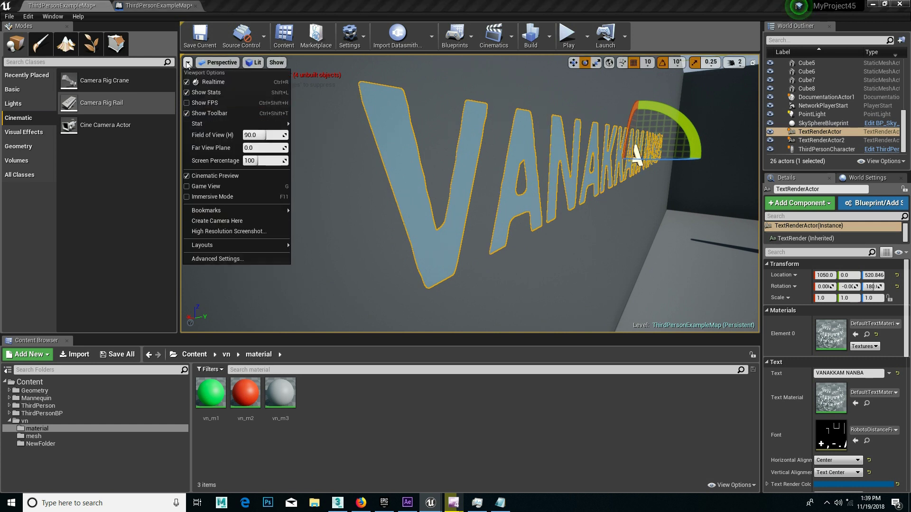
click(188, 63)
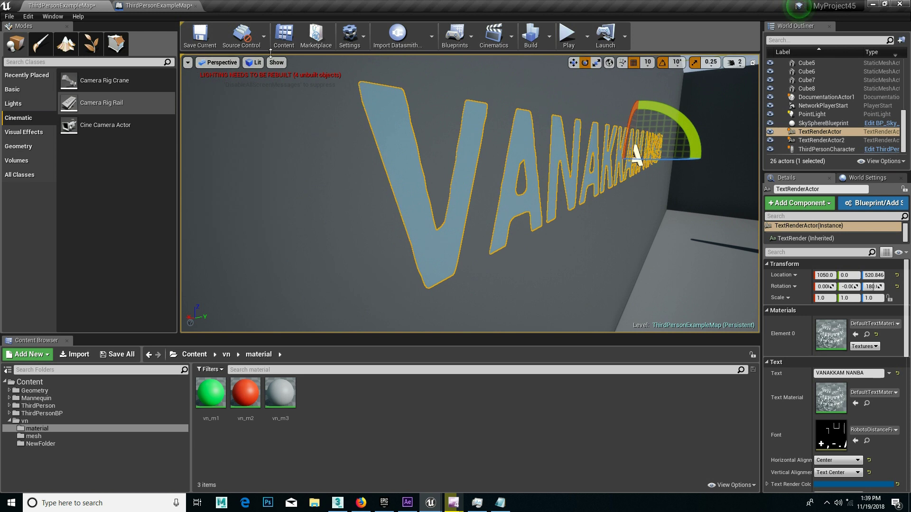
- Switch the viewport in turn to the Top, Bottom and Left orthographic views to see the level in each
click(231, 63)
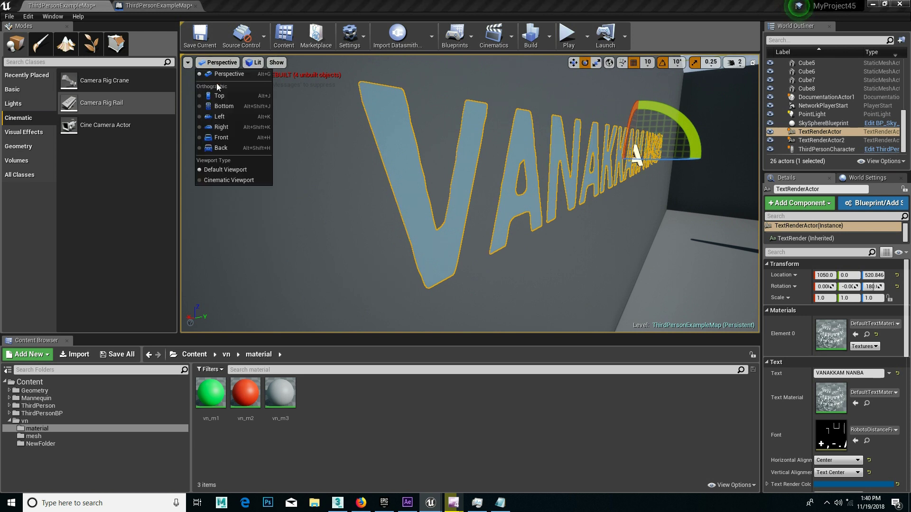
click(218, 95)
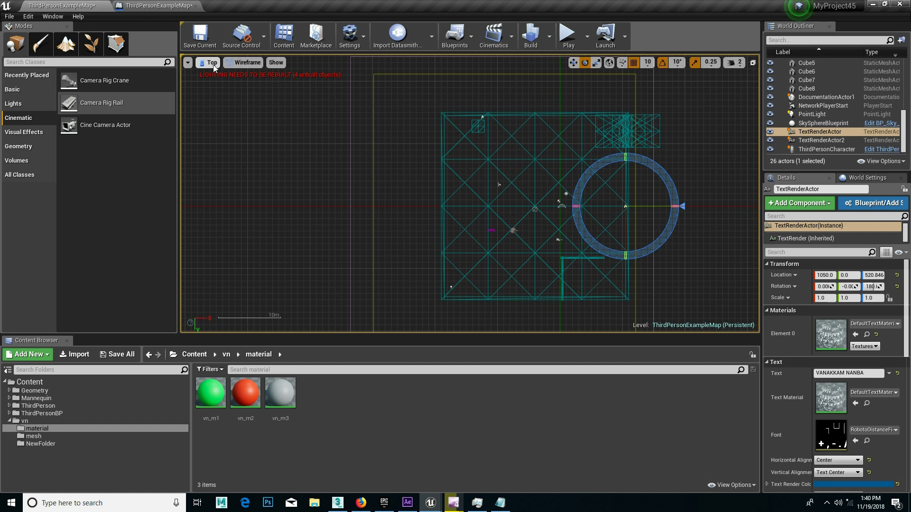
click(211, 62)
click(223, 105)
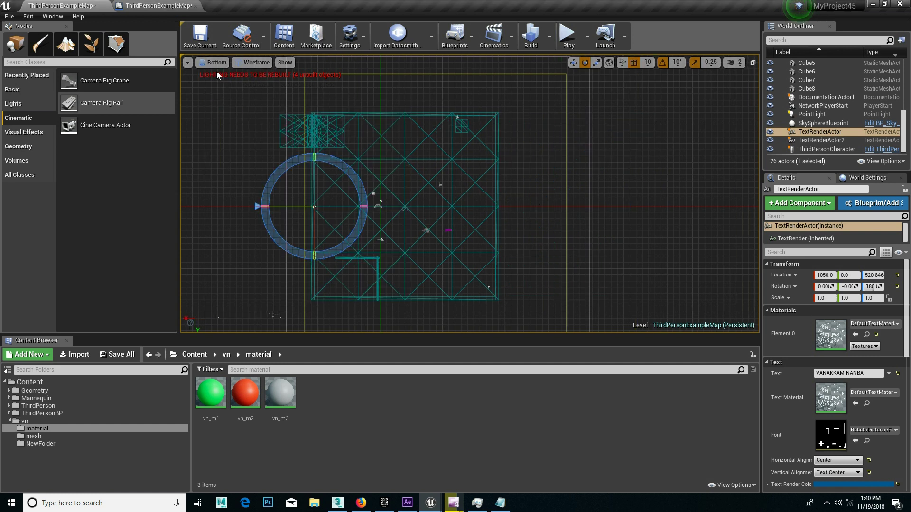
click(214, 62)
click(211, 116)
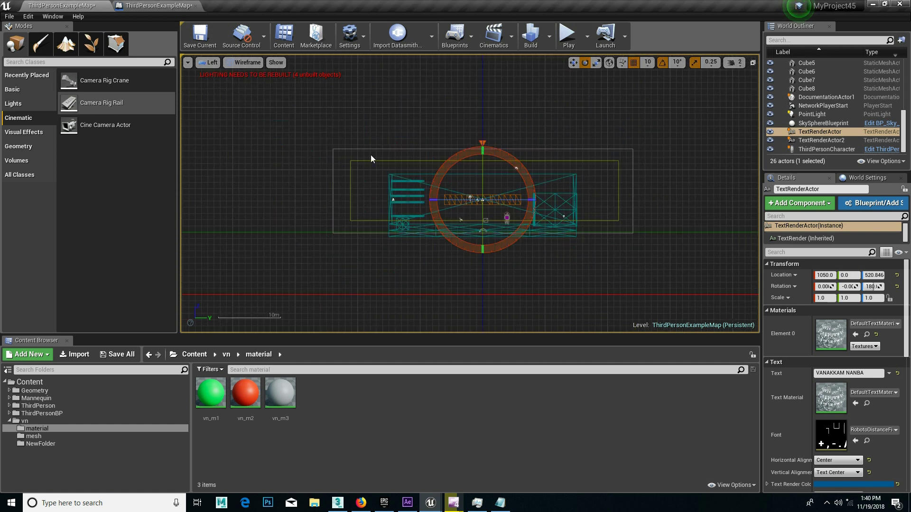
- Switch the viewport in turn to the Right, Front and Back orthographic views
click(210, 62)
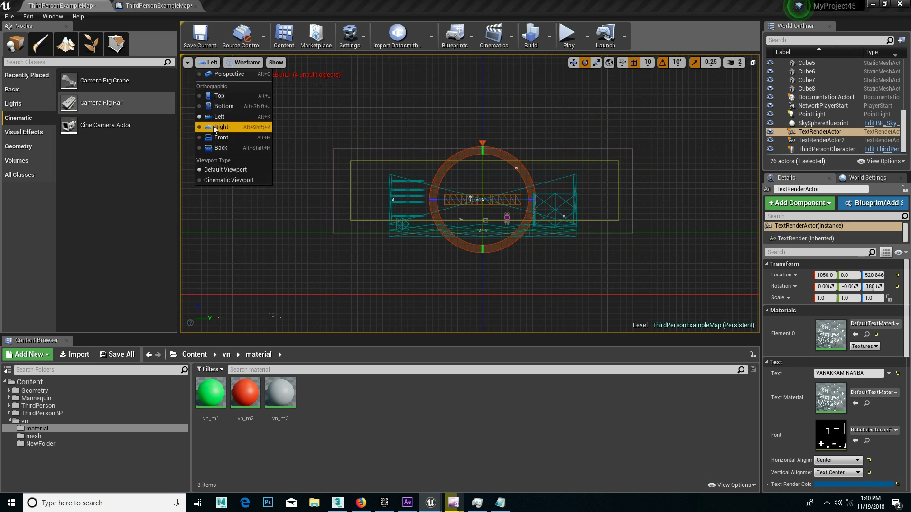
click(216, 129)
click(210, 62)
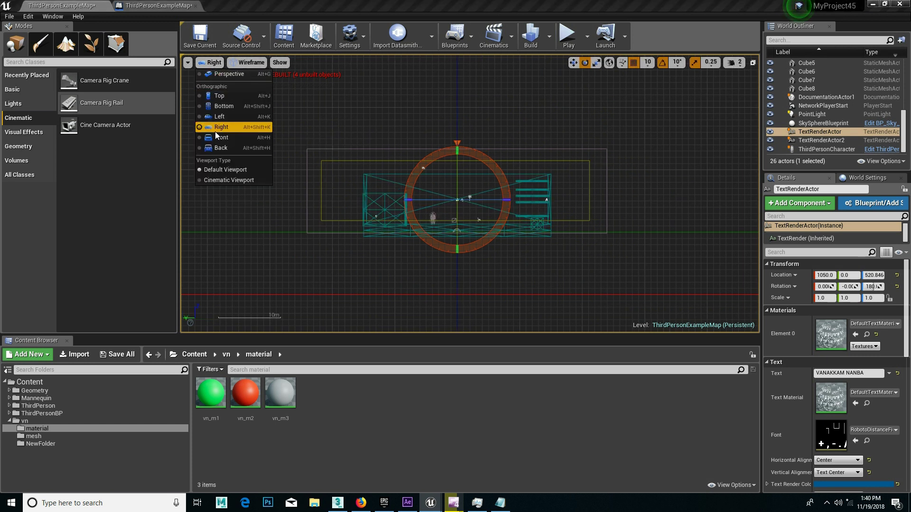
click(214, 139)
click(214, 64)
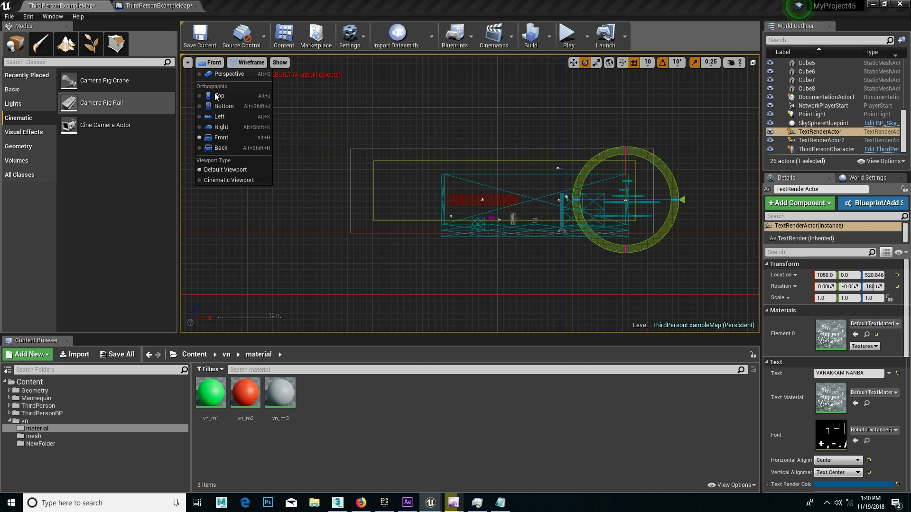
click(222, 146)
- Preview the Back view with Lit shading and return it to Wireframe
click(243, 63)
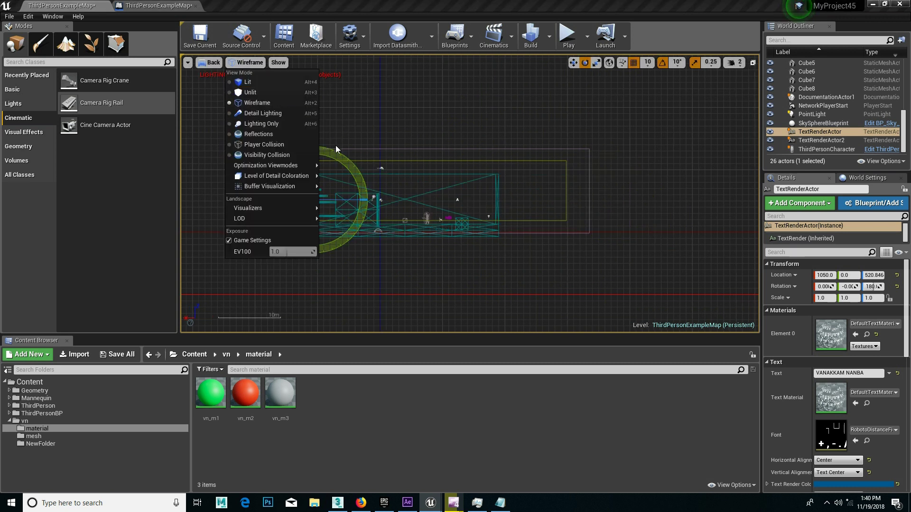
click(268, 82)
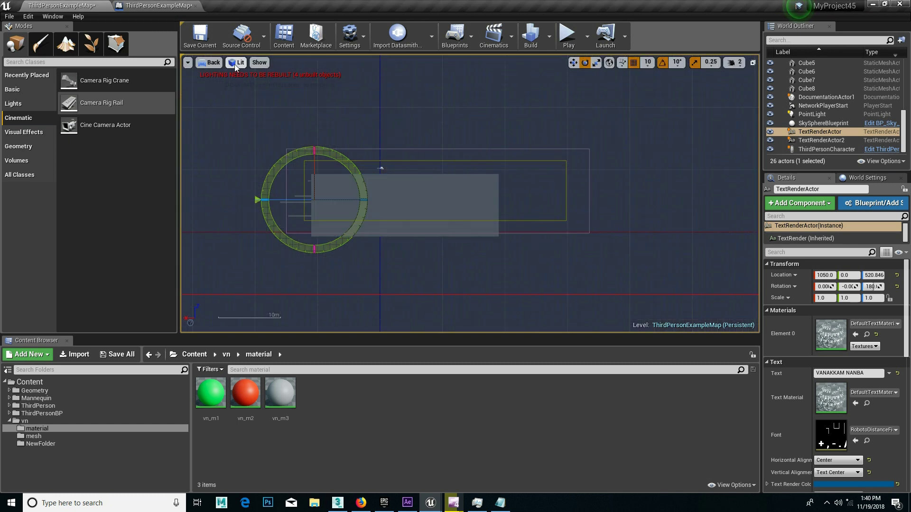
right_drag(399, 191, 411, 179)
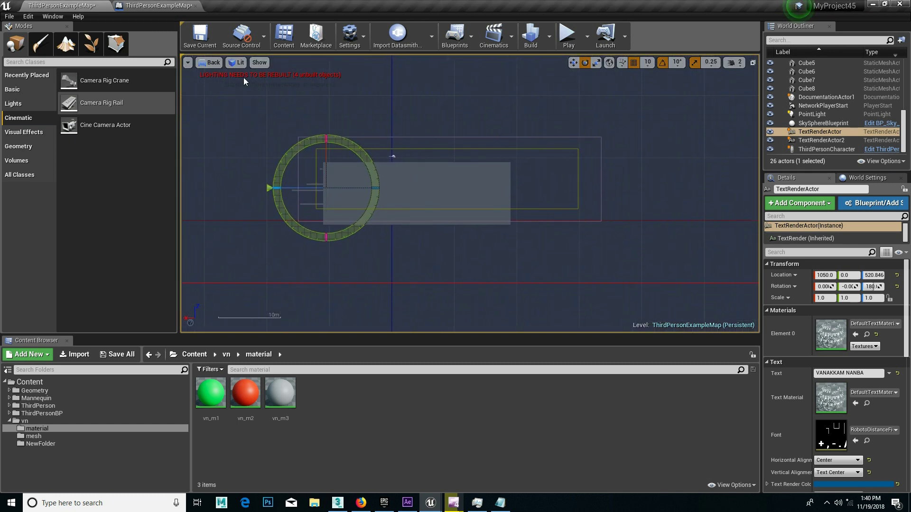
click(234, 64)
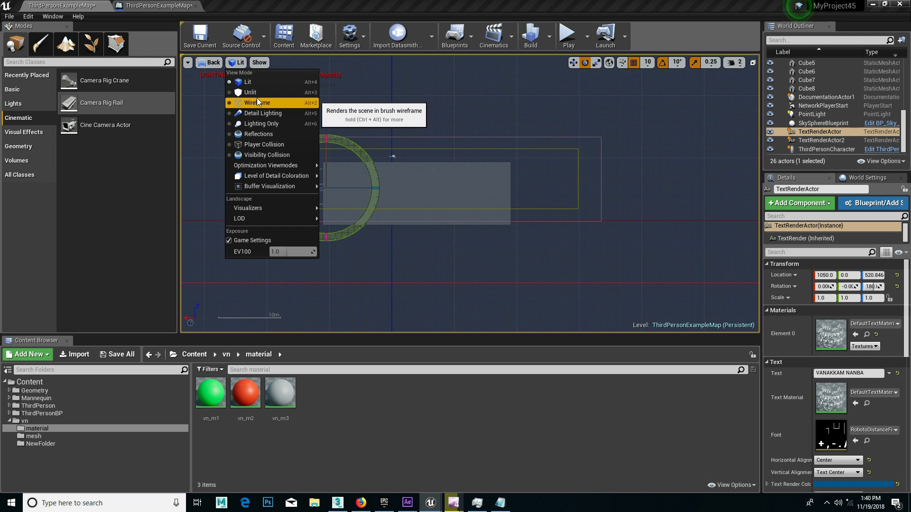
click(255, 102)
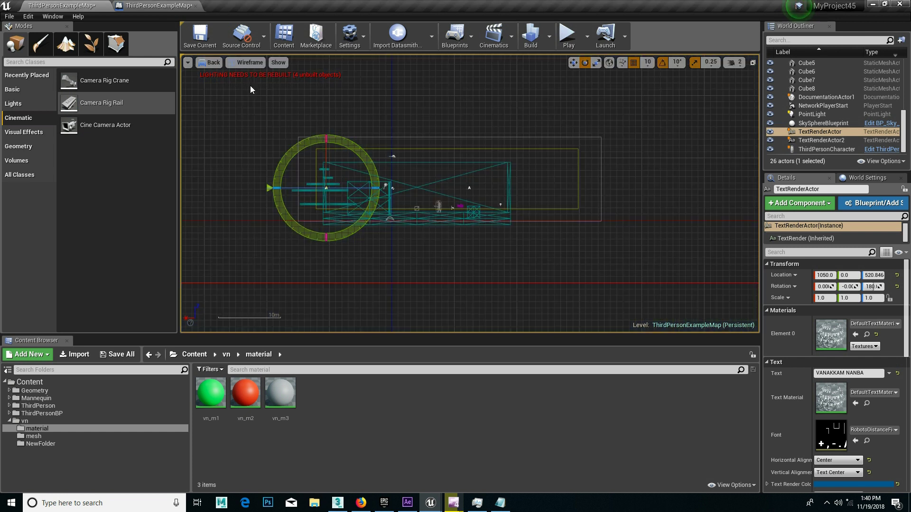
- Preview the Back view in the Unlit and Visibility Collision modes and set it back to Lit
click(251, 66)
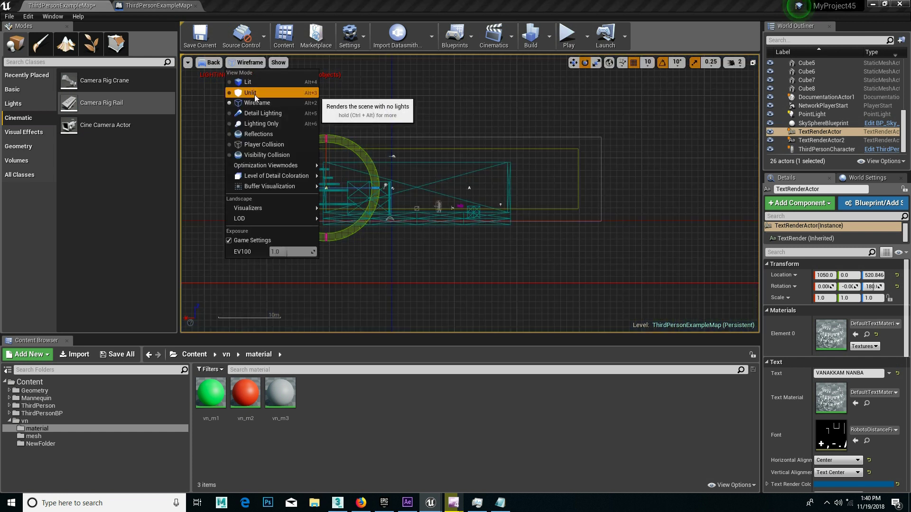
click(254, 95)
click(241, 63)
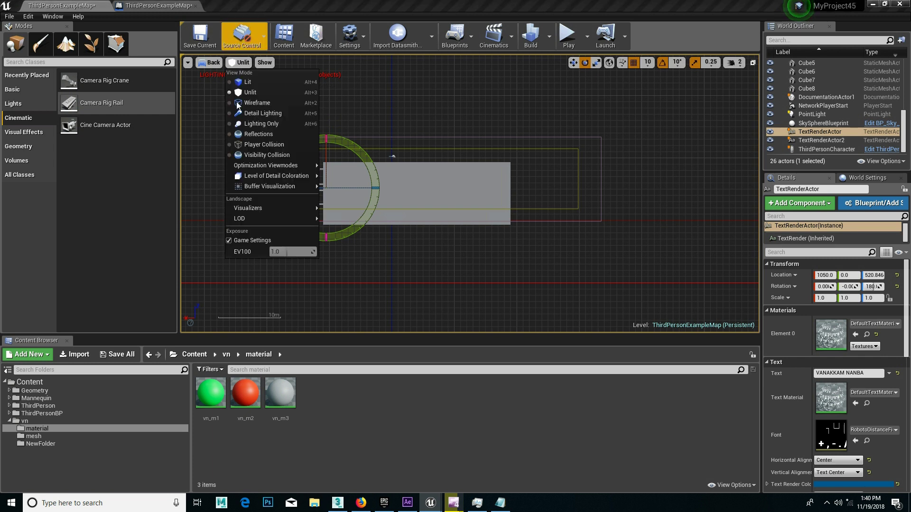
click(245, 153)
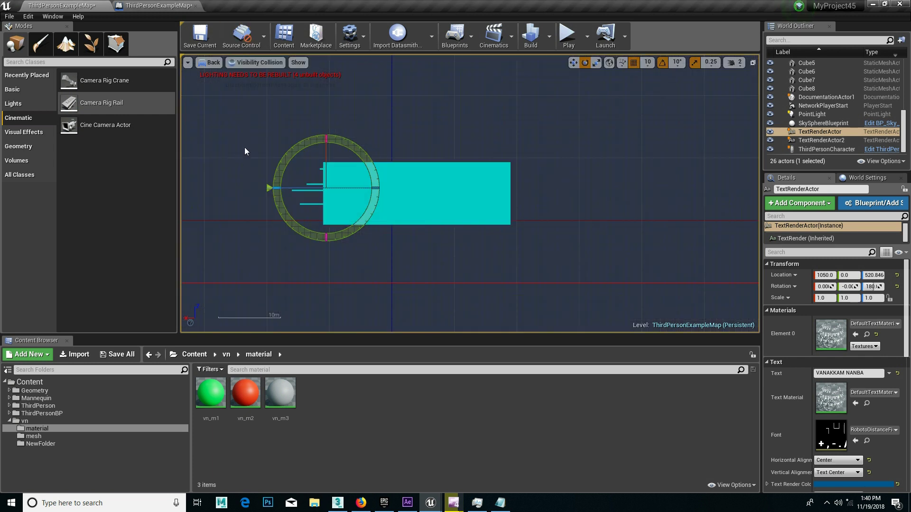
click(241, 62)
click(233, 76)
- Return the viewport to the Perspective view and look over its viewport type options
click(210, 63)
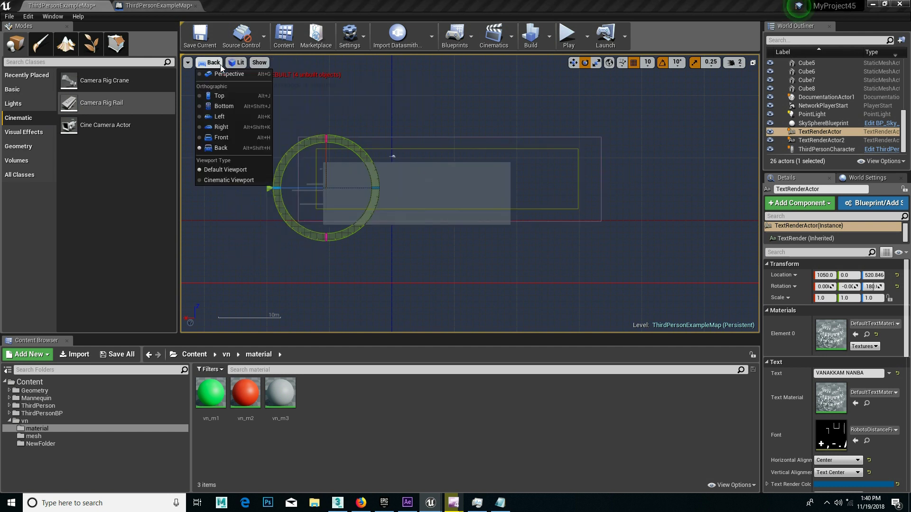
click(234, 76)
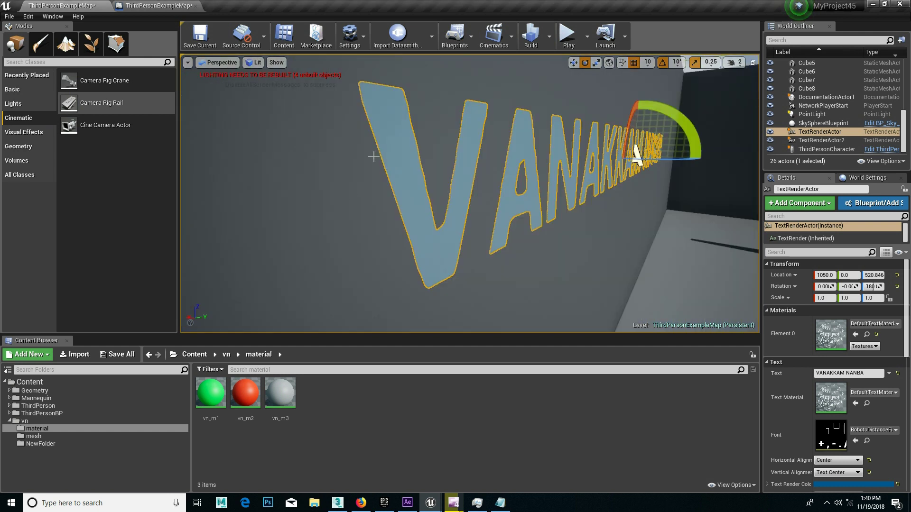
click(191, 66)
click(220, 62)
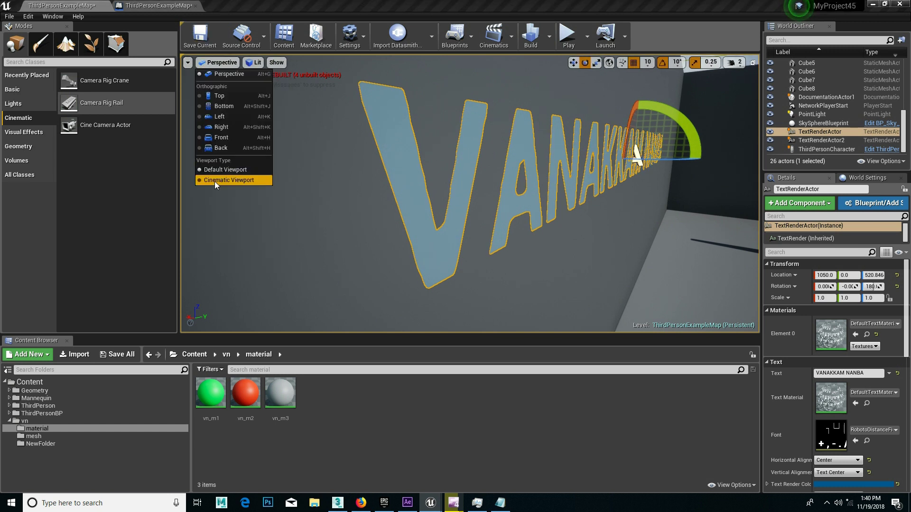
click(255, 62)
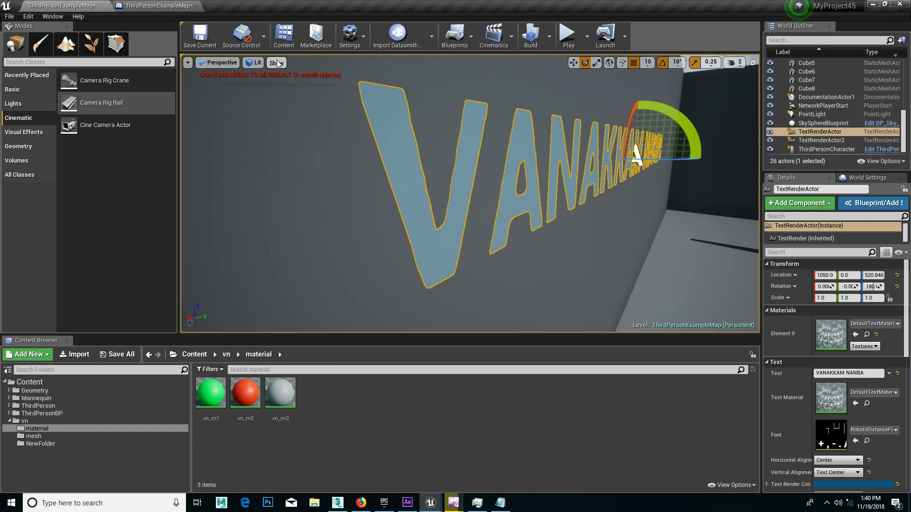
- Review the viewport's common show flags, such as Collision, Grid and BSP, without changing them
click(277, 63)
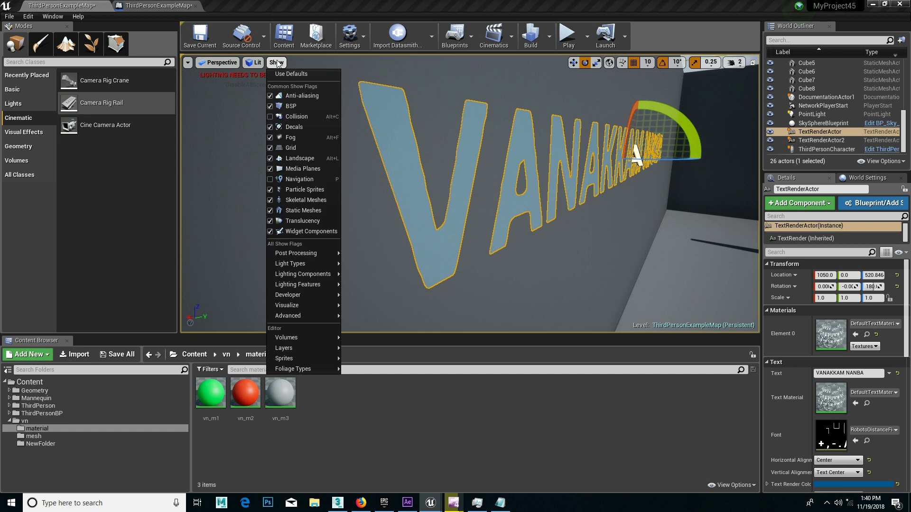
click(272, 118)
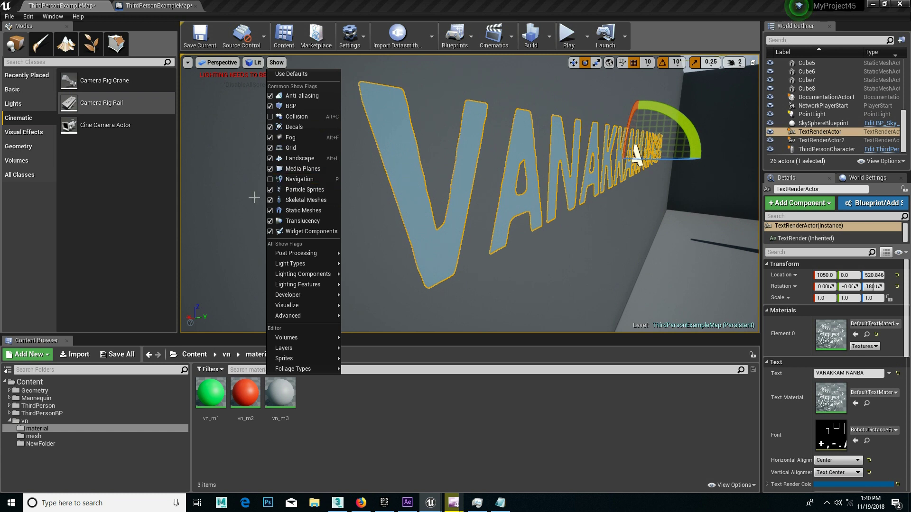
click(271, 147)
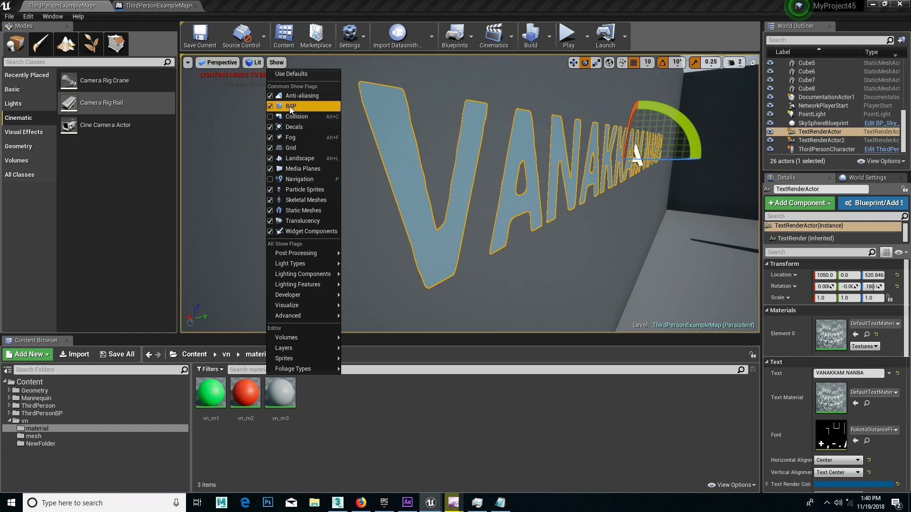
click(271, 106)
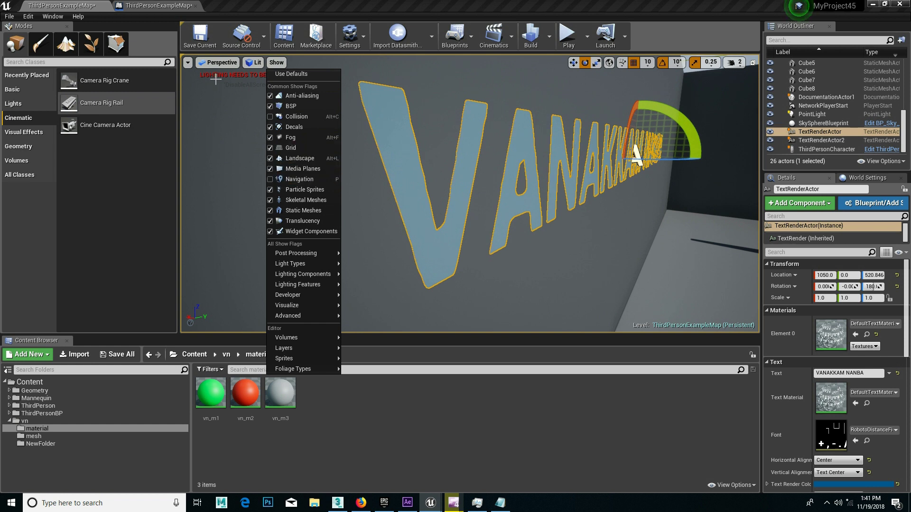
- Create a camera at the current viewport position facing the first letters of the wall text
click(188, 64)
click(188, 64)
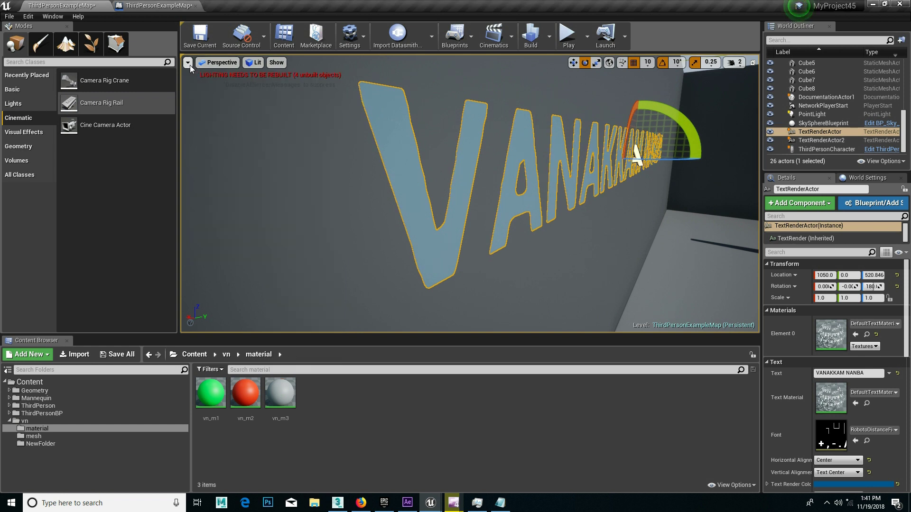
click(189, 64)
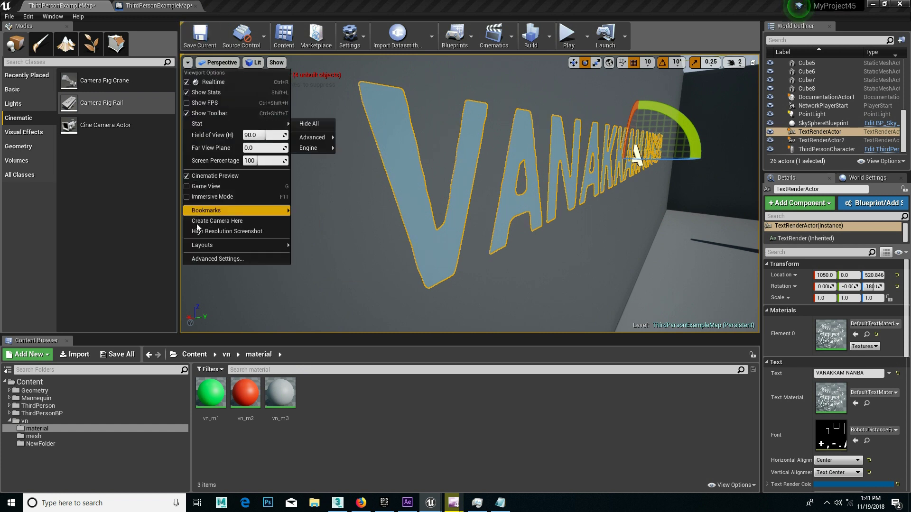
click(216, 221)
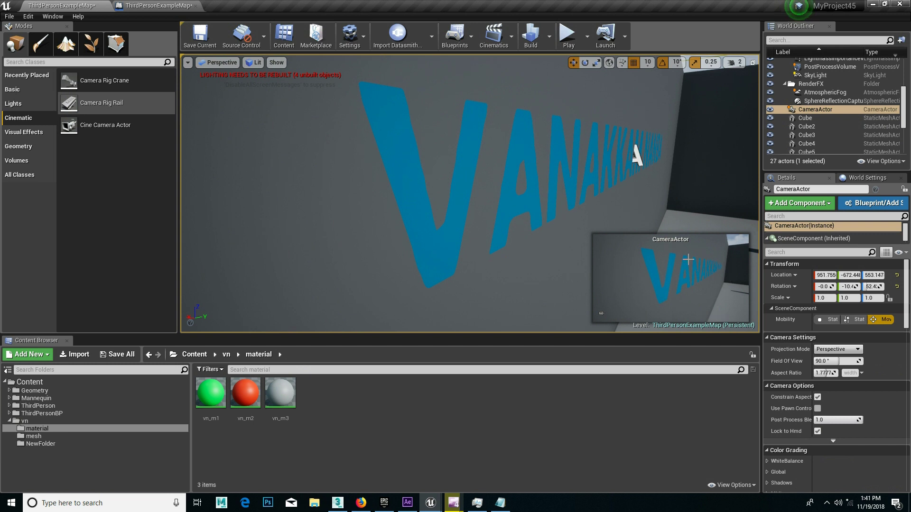
- Back away from the wall text and select the new camera near the stairs to see its preview
key(s)
right_drag(542, 189, 541, 190)
key(d)
key(d)
alt+drag(212, 117, 212, 117)
alt+drag(528, 216, 502, 187)
click(599, 259)
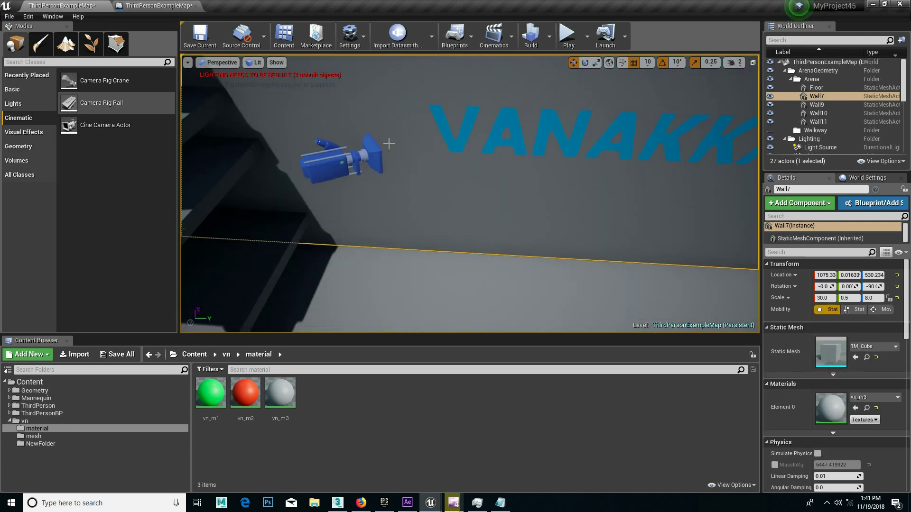
click(338, 164)
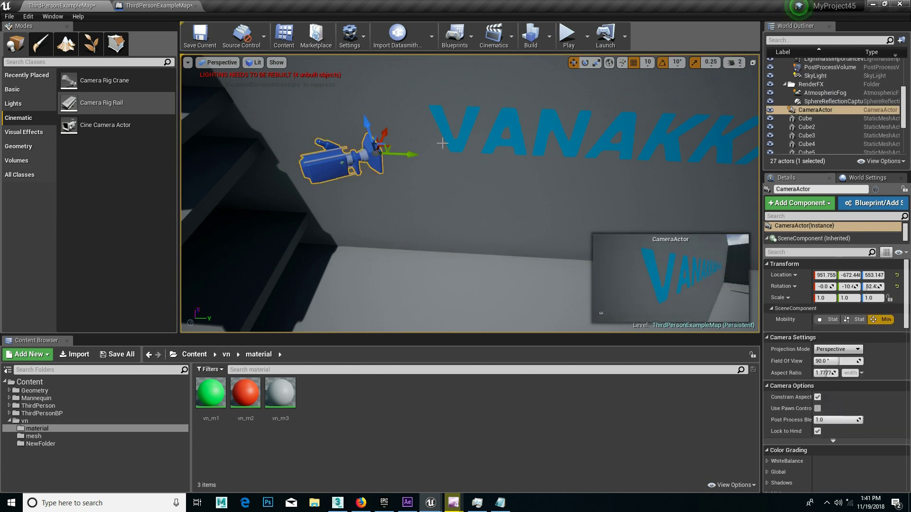
- Create a second camera from a viewpoint at the far end of the wall text, facing the last letters
right_drag(535, 84, 561, 139)
key(w)
key(w)
key(w)
key(w)
key(s)
key(s)
alt+drag(570, 176, 571, 176)
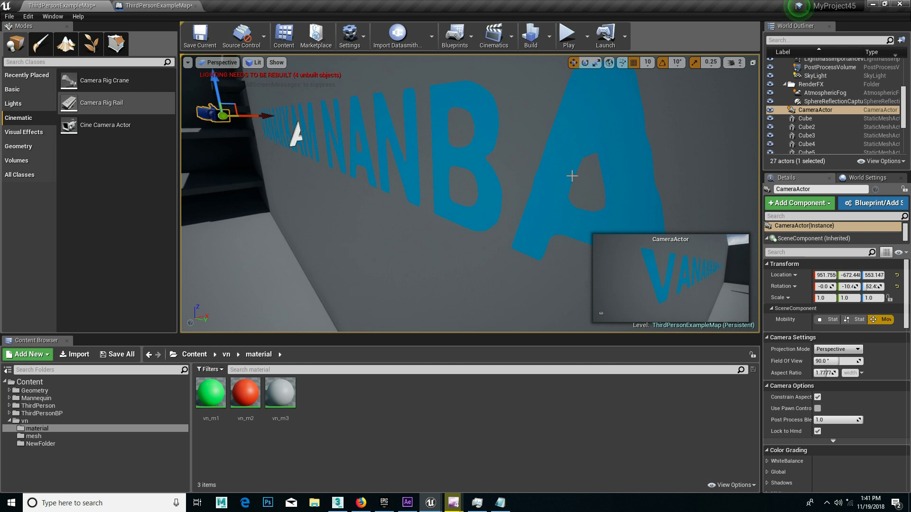
click(188, 62)
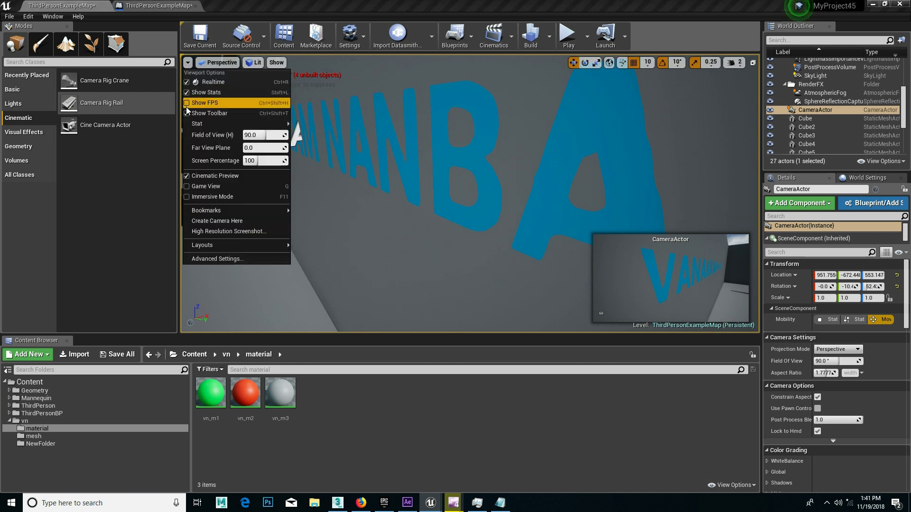
click(219, 218)
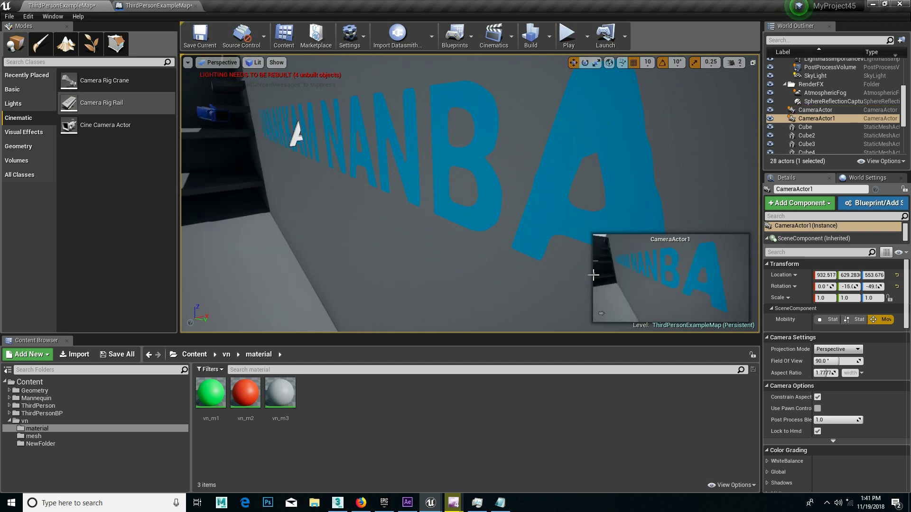
- Select and focus the first camera, select the second one to compare their previews, and bring both cameras into view
click(213, 113)
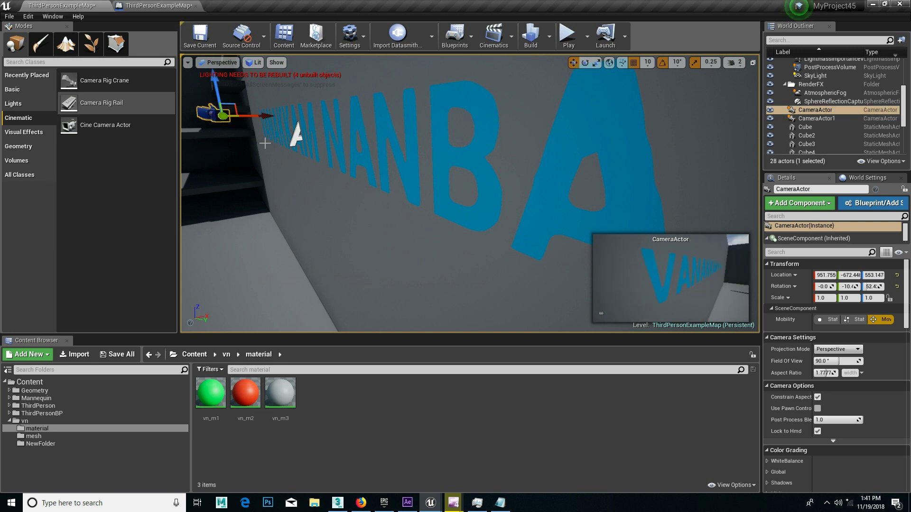
key(f)
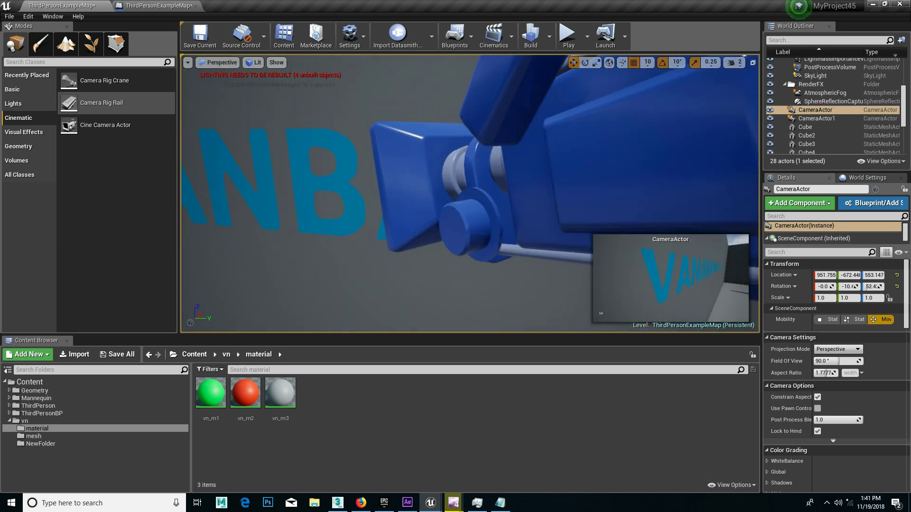
click(657, 190)
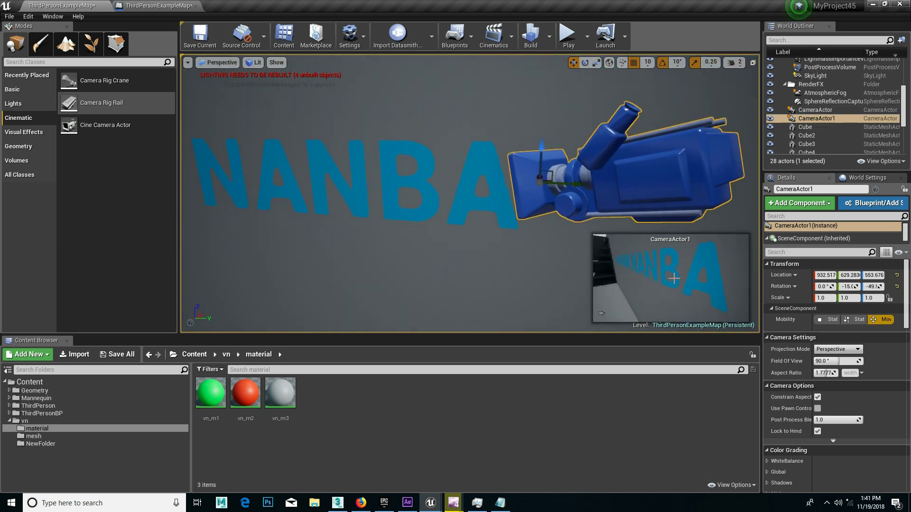
scroll(274, 177, down, 5)
right_drag(274, 177, 229, 135)
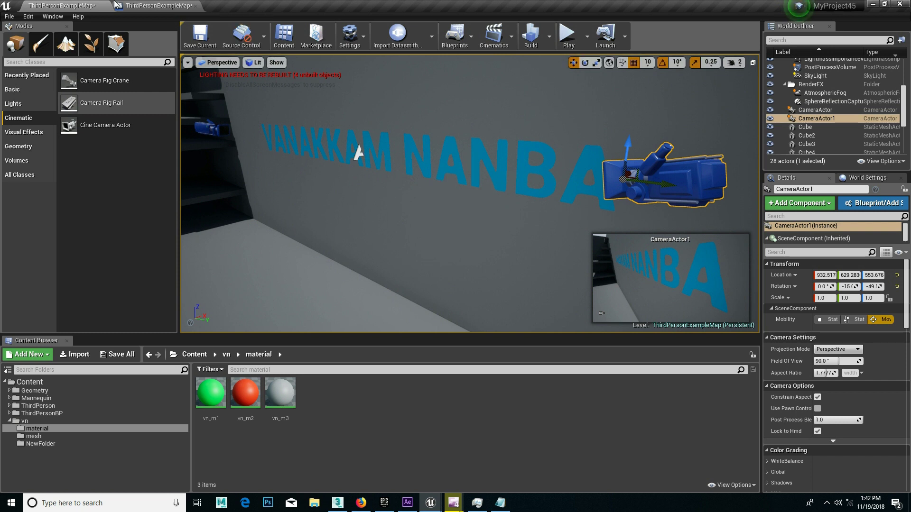
- Open the level blueprint and examine the Set Material and Toggle Visibility node groups in the event graph
click(142, 5)
right_drag(418, 407, 505, 359)
right_drag(446, 356, 464, 346)
right_drag(502, 278, 461, 331)
right_drag(468, 130, 444, 149)
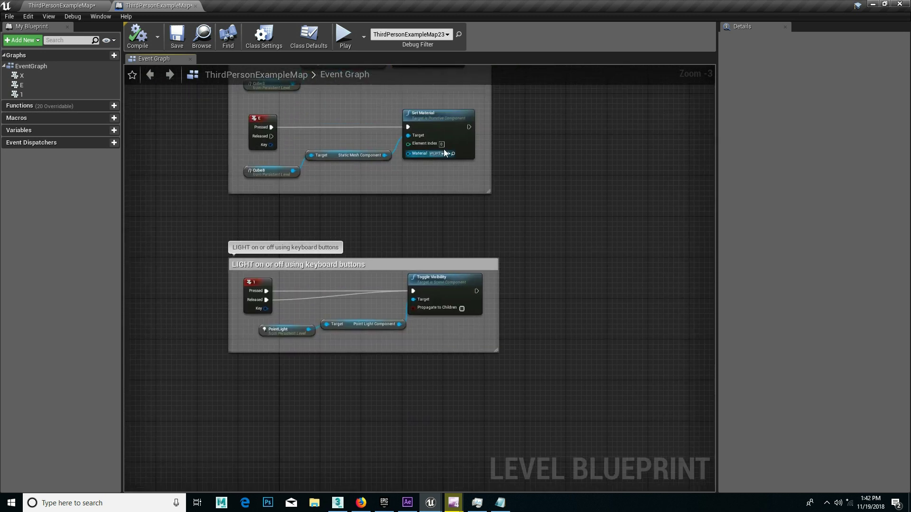
click(445, 144)
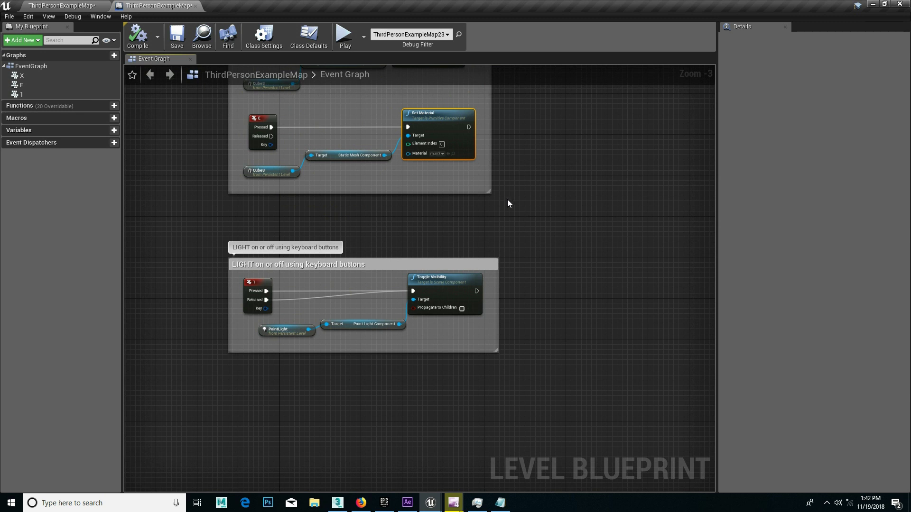
click(433, 281)
right_drag(454, 430, 467, 358)
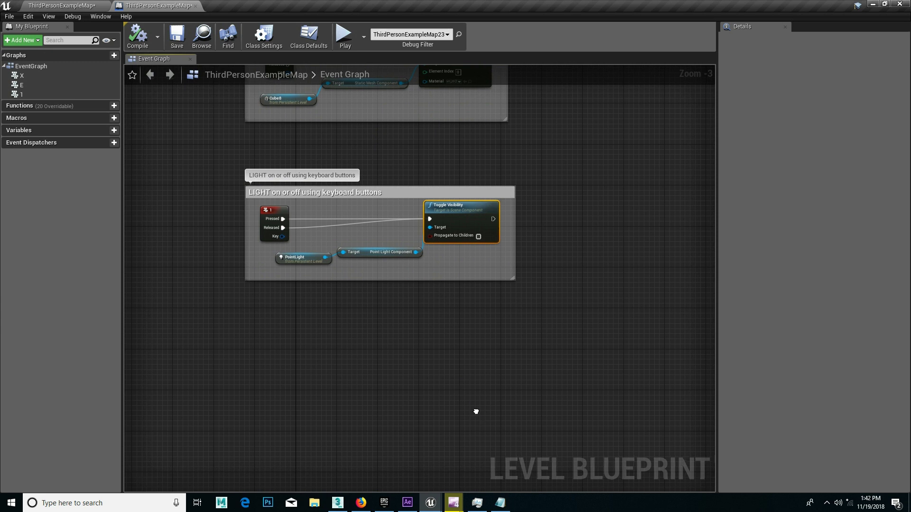
right_drag(462, 377, 459, 367)
right_click(451, 332)
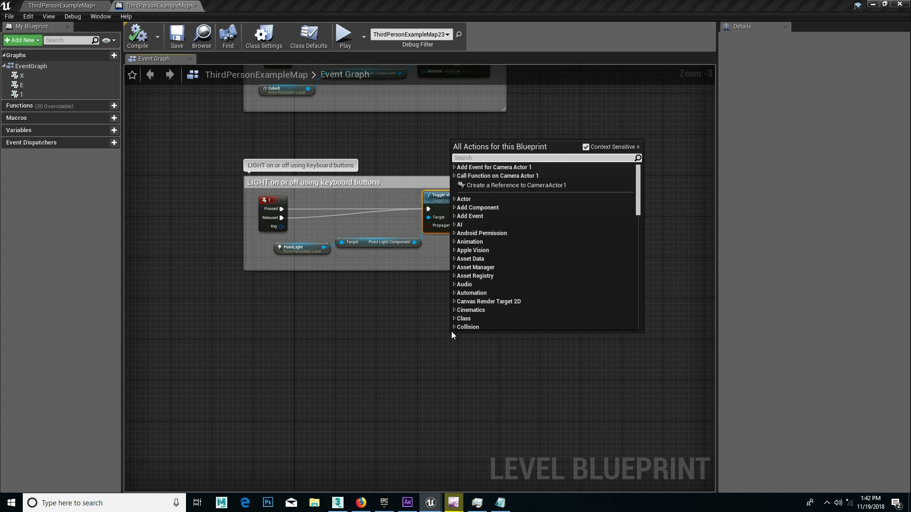
click(488, 344)
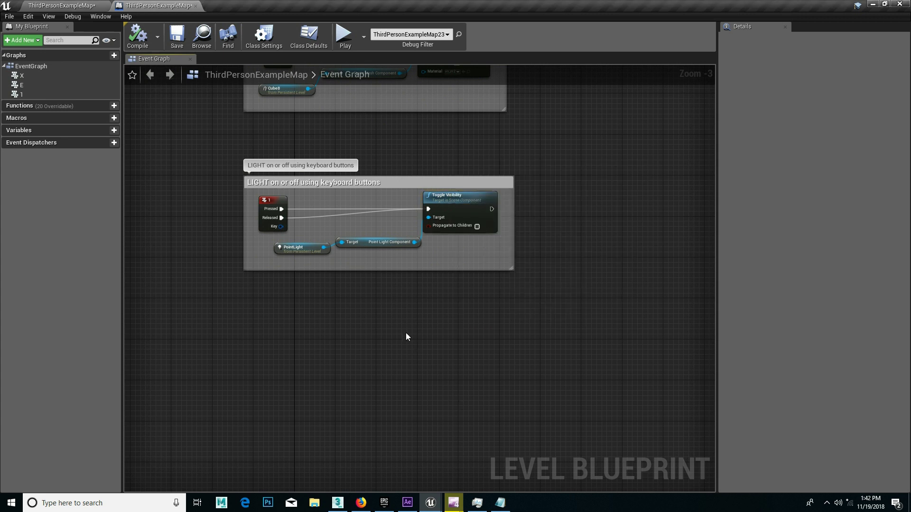
- Move the PointLight reference node level with the Point Light Component node in the light on/off group
right_drag(301, 184, 300, 235)
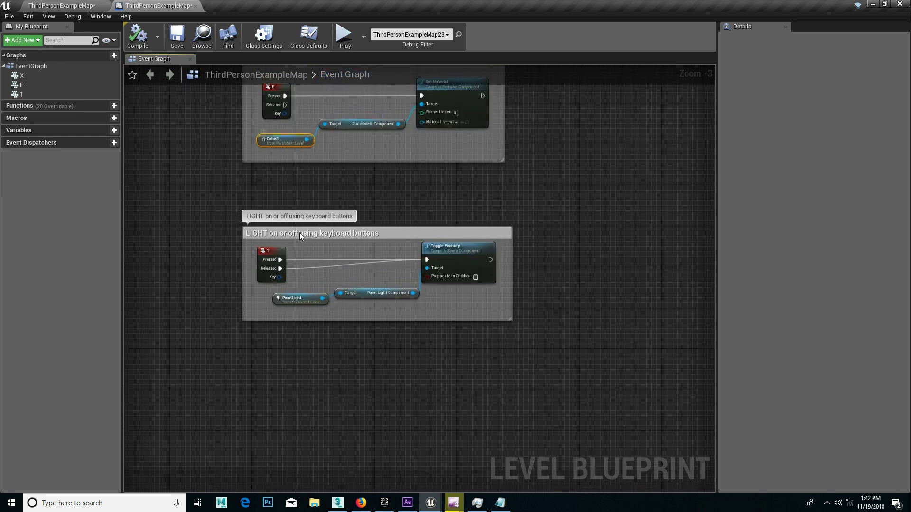
click(295, 298)
right_drag(320, 364, 329, 329)
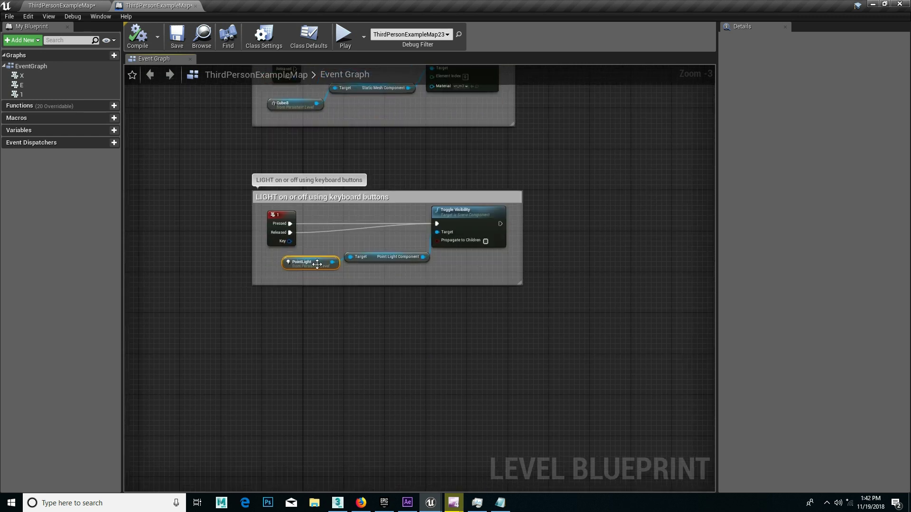
drag(327, 262, 334, 257)
right_drag(296, 420, 307, 408)
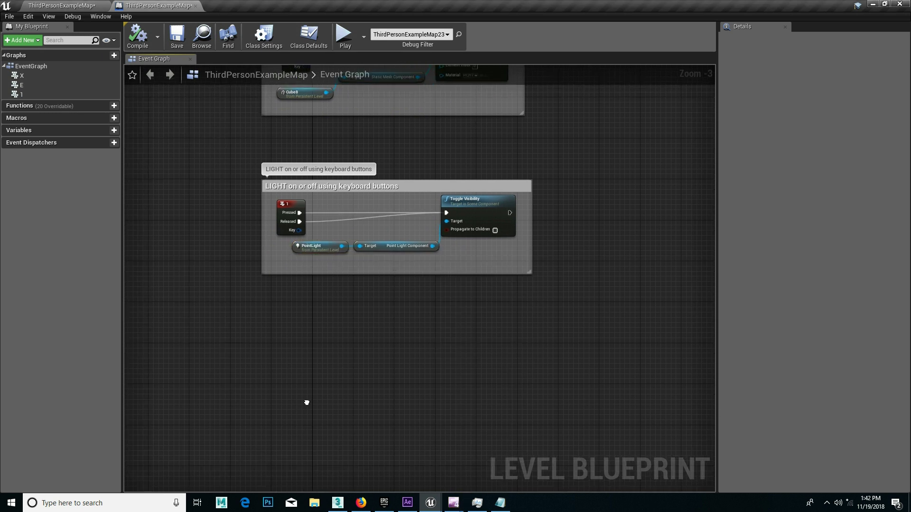
right_click(307, 401)
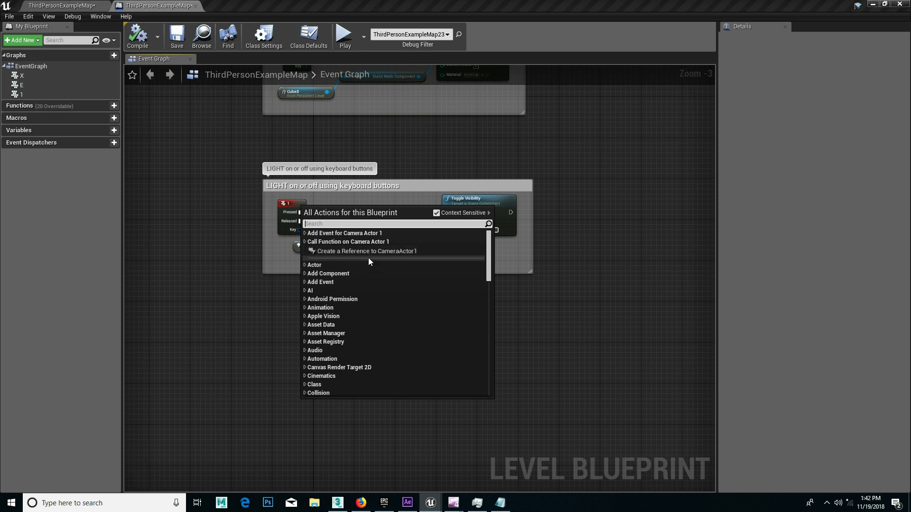
click(232, 321)
- Return to the level and rename the camera near the stairs, at the start of the wall text, as vn_c1
click(62, 5)
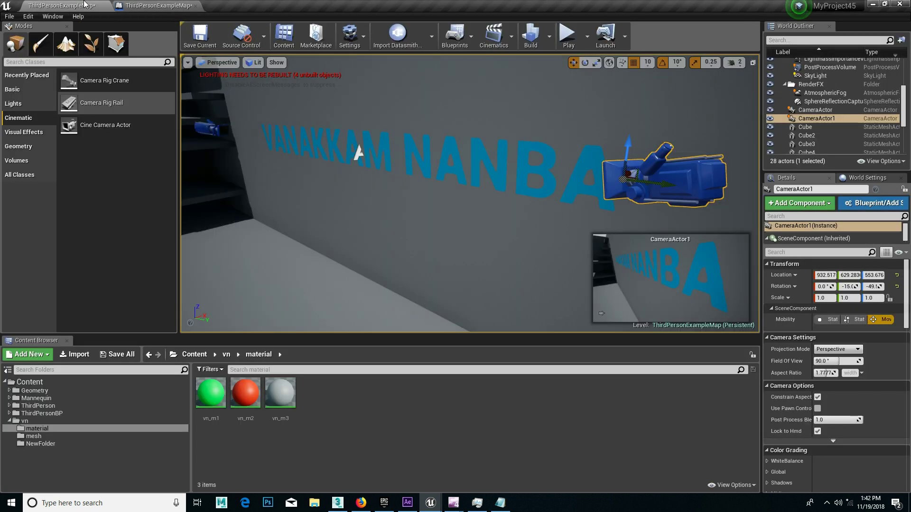
right_drag(371, 229, 338, 203)
right_drag(392, 176, 425, 177)
click(813, 110)
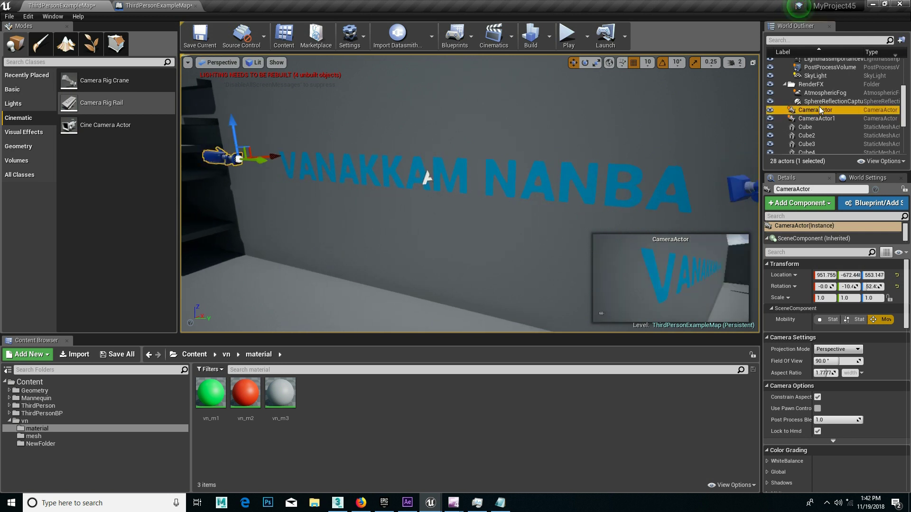
right_click(811, 112)
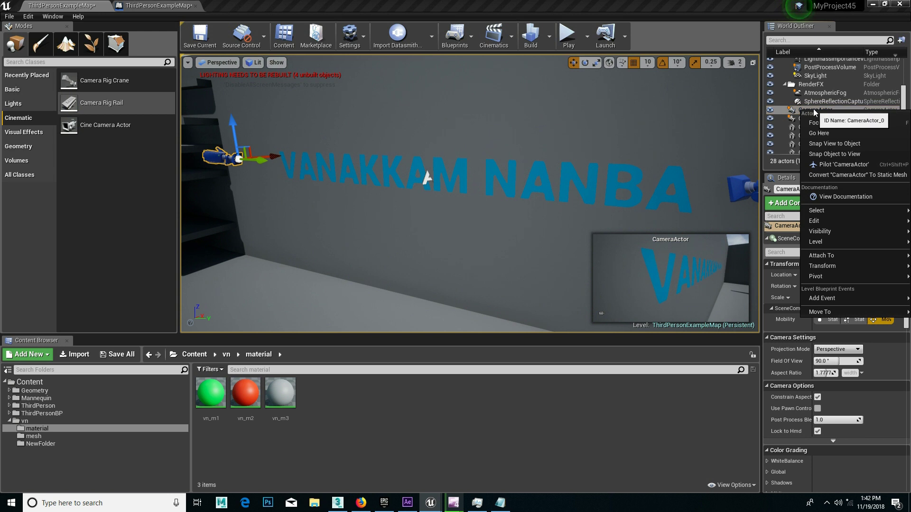
mouse_move(821, 255)
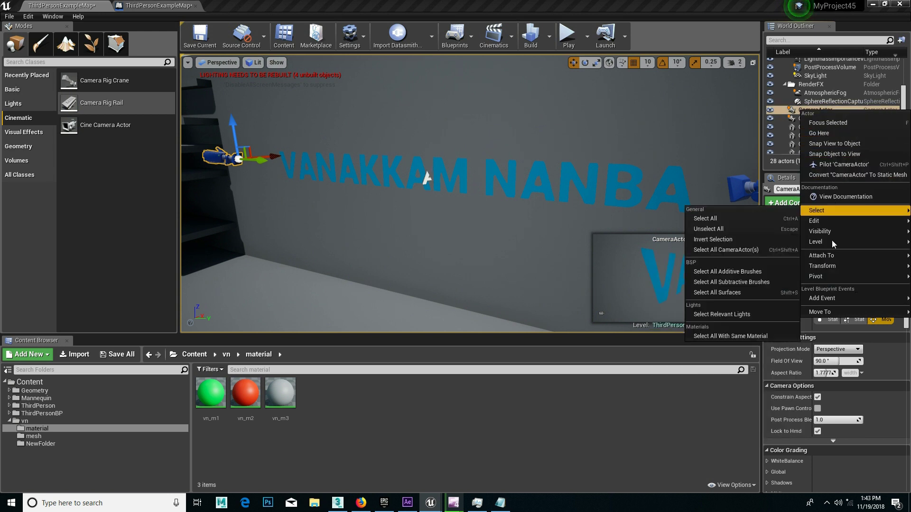
mouse_move(830, 230)
click(810, 110)
click(809, 108)
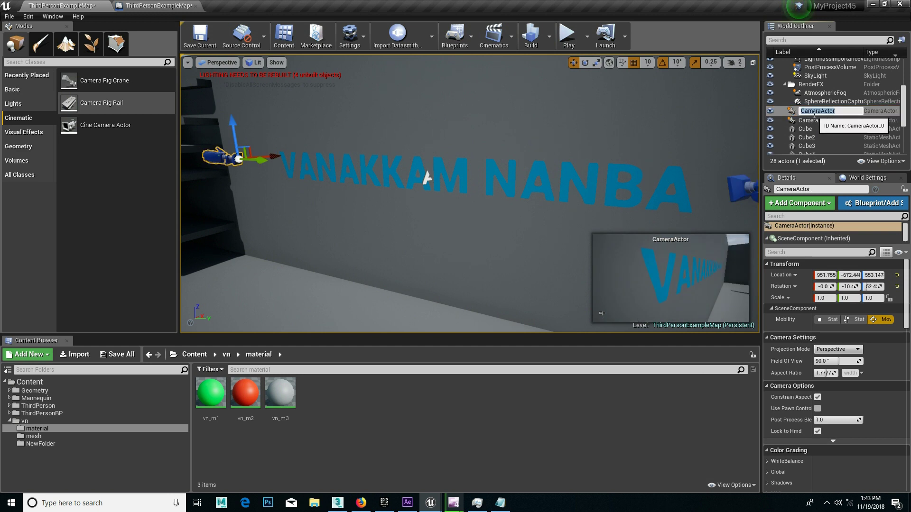
text(vn_)
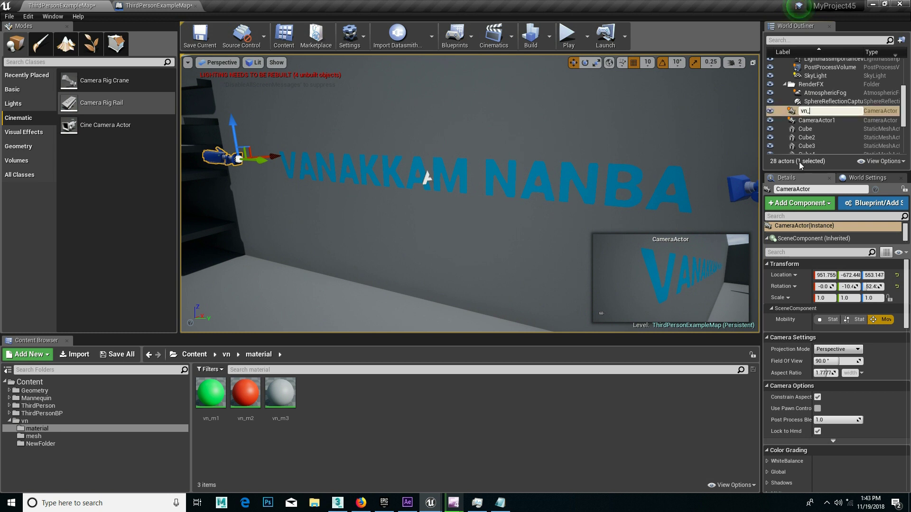
text(1)
key(Return)
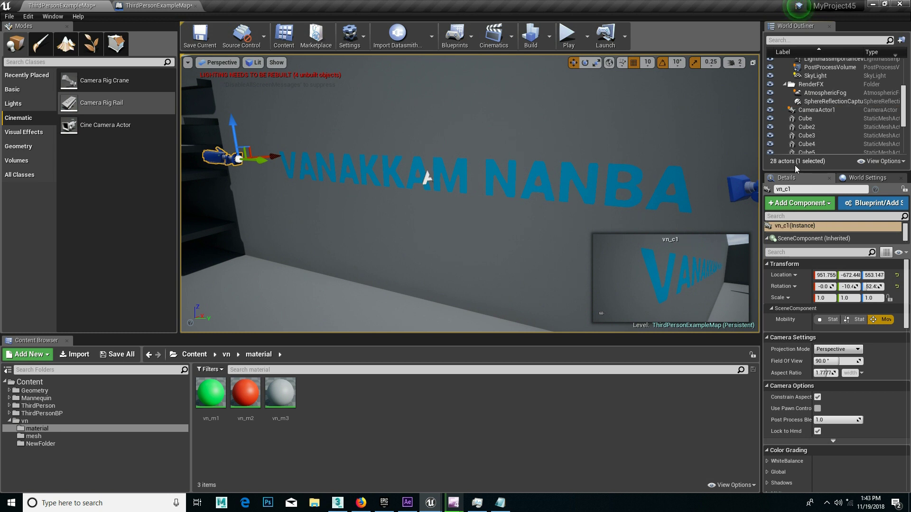
- Rename the second camera, at the far end of the wall text, as vn_c2
click(817, 110)
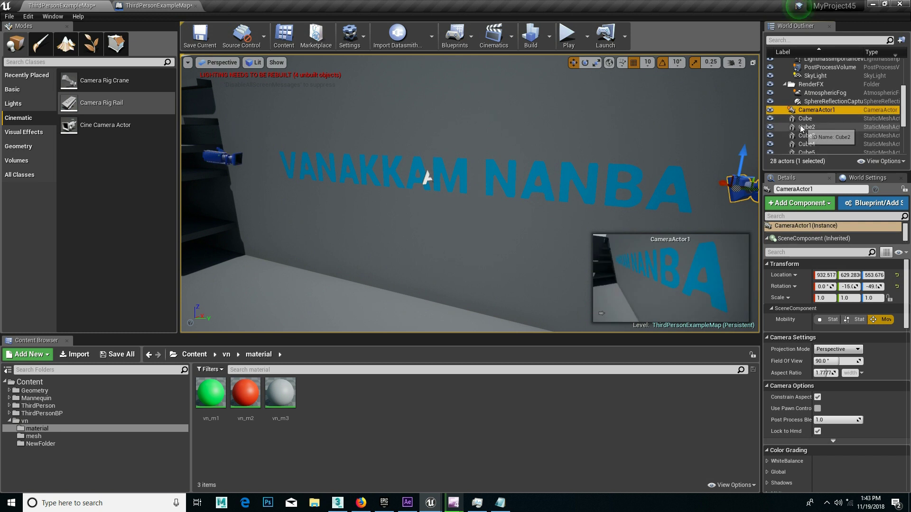
key(F2)
text(v)
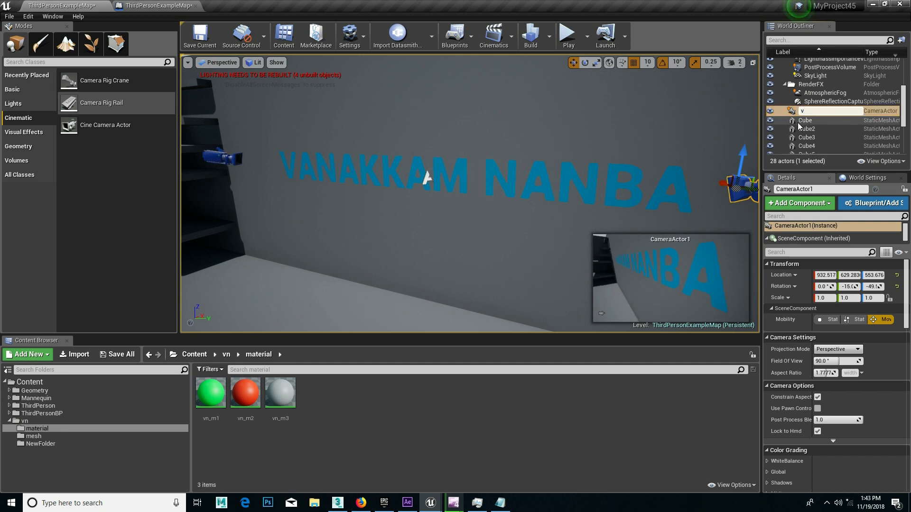
text(n_)
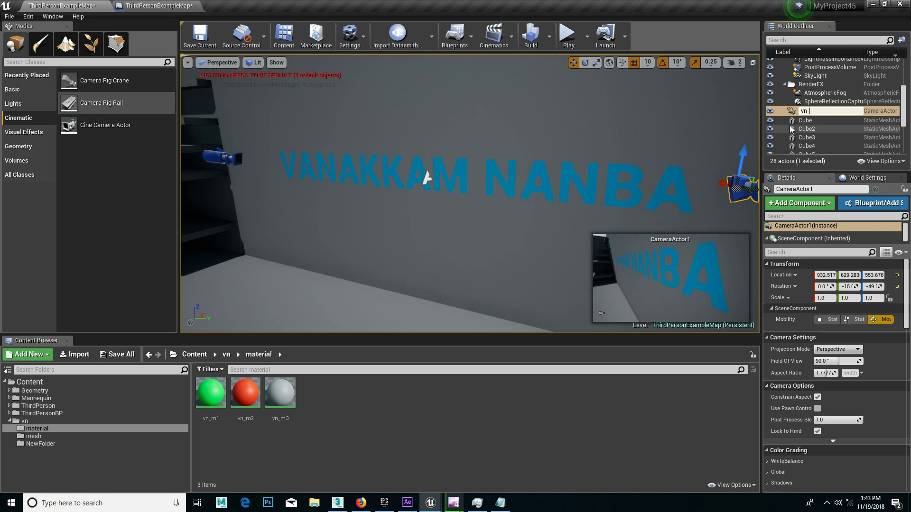
text(c2)
key(Return)
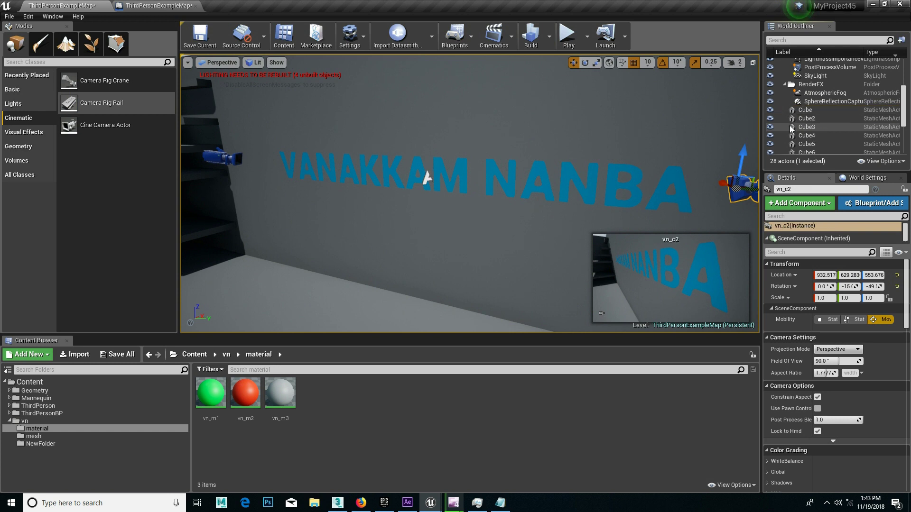
- Select vn_c1 and vn_c2 alternately to compare the views of the two renamed cameras
click(278, 171)
click(231, 157)
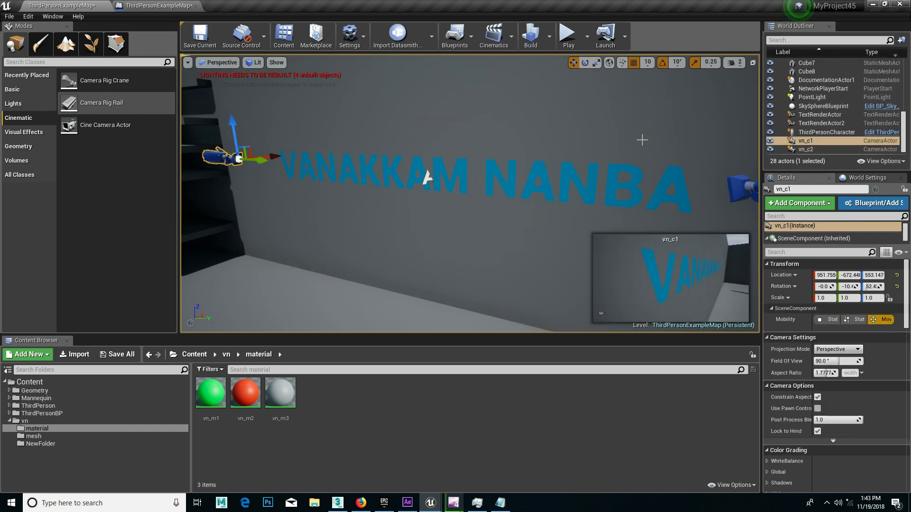
click(807, 149)
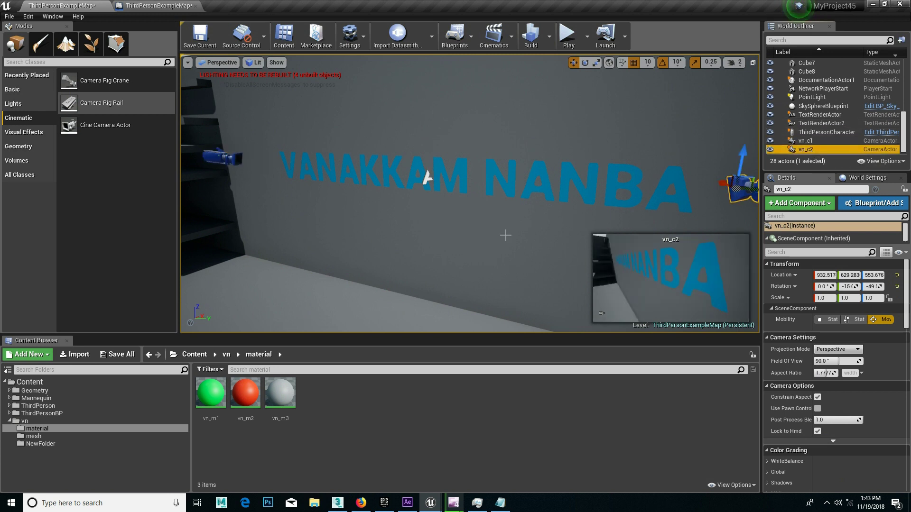
click(815, 141)
click(813, 147)
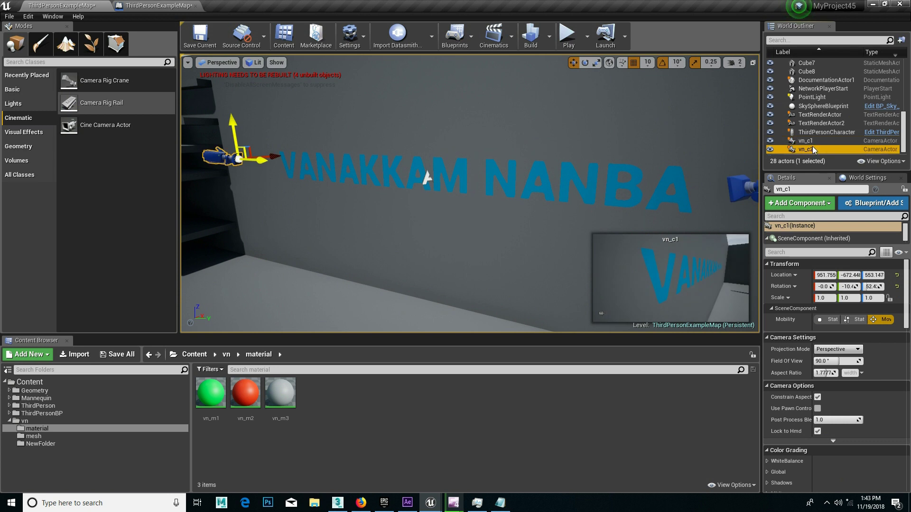
click(801, 141)
click(802, 148)
click(804, 141)
click(802, 149)
click(804, 149)
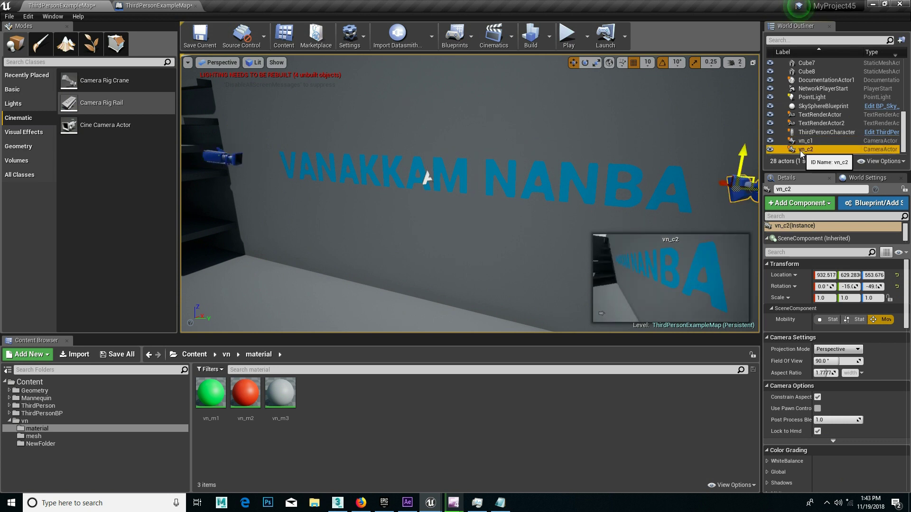
- With camera vn_c1 selected in the level, create a reference to it below the light group in the level blueprint
click(157, 5)
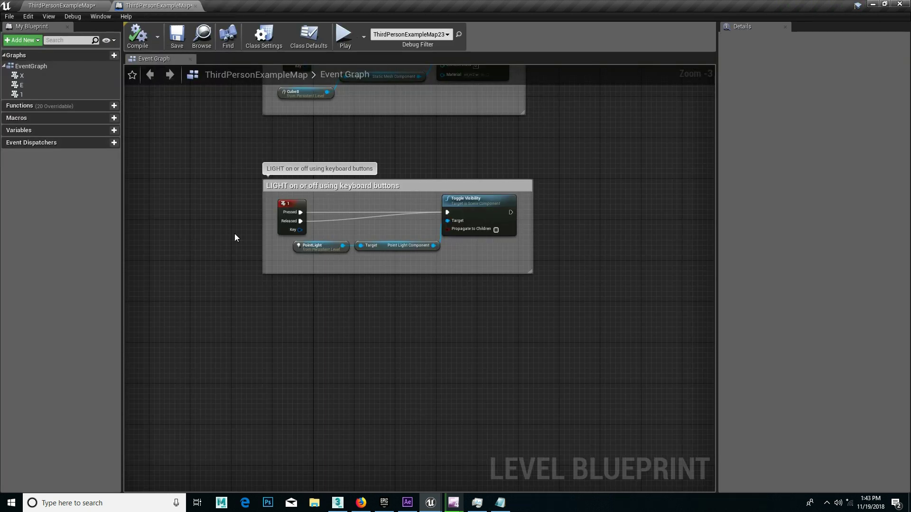
right_click(293, 359)
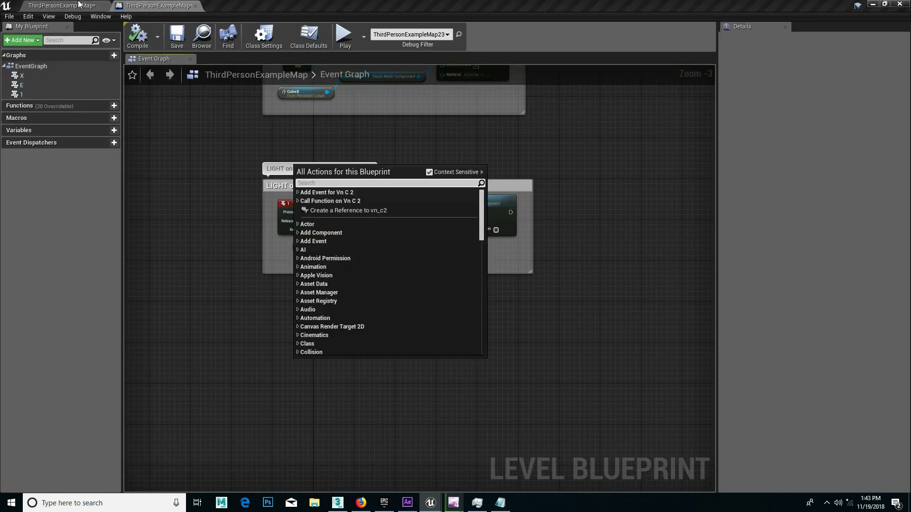
click(79, 5)
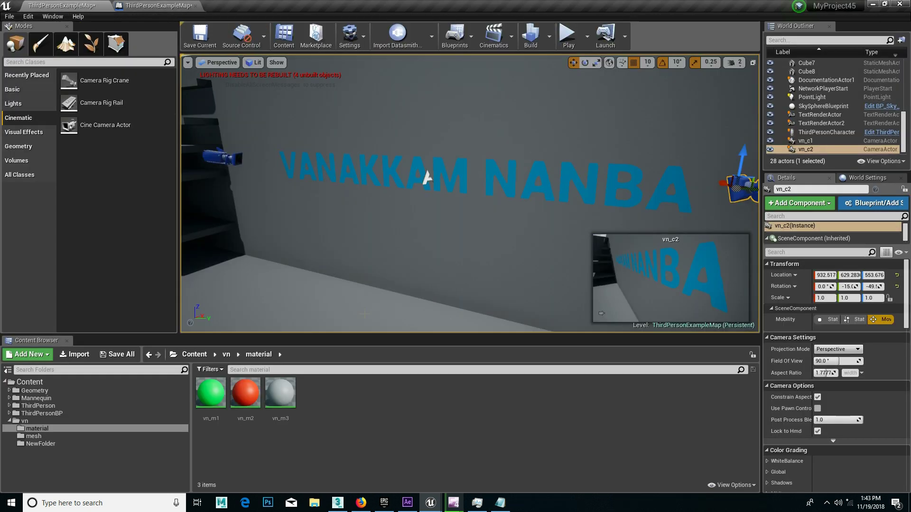
click(805, 141)
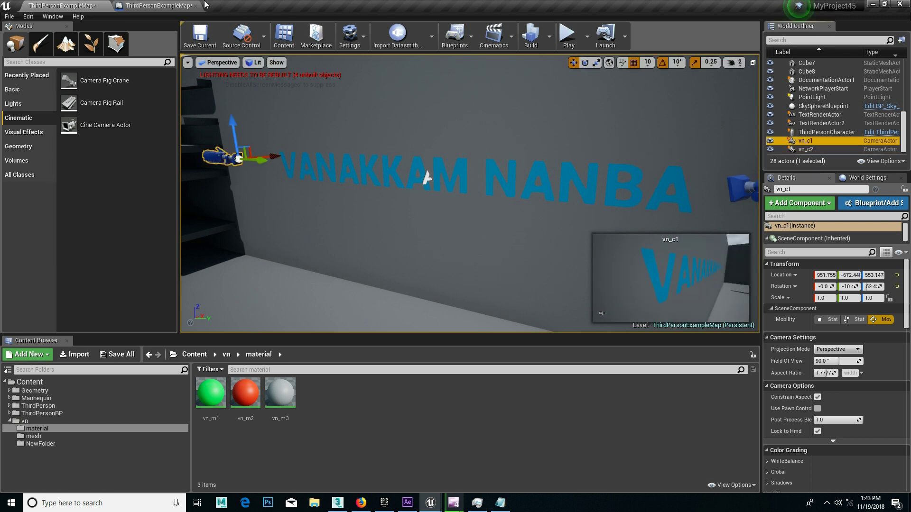
click(181, 5)
right_click(300, 393)
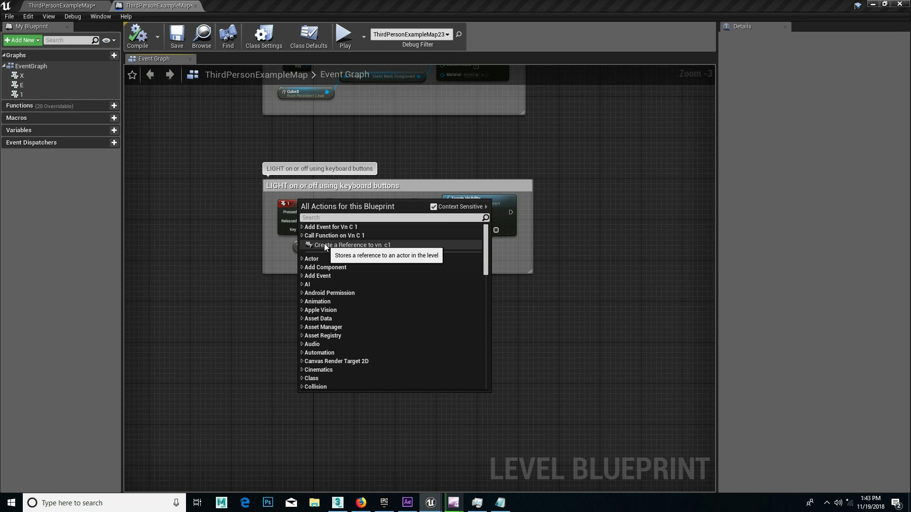
click(375, 244)
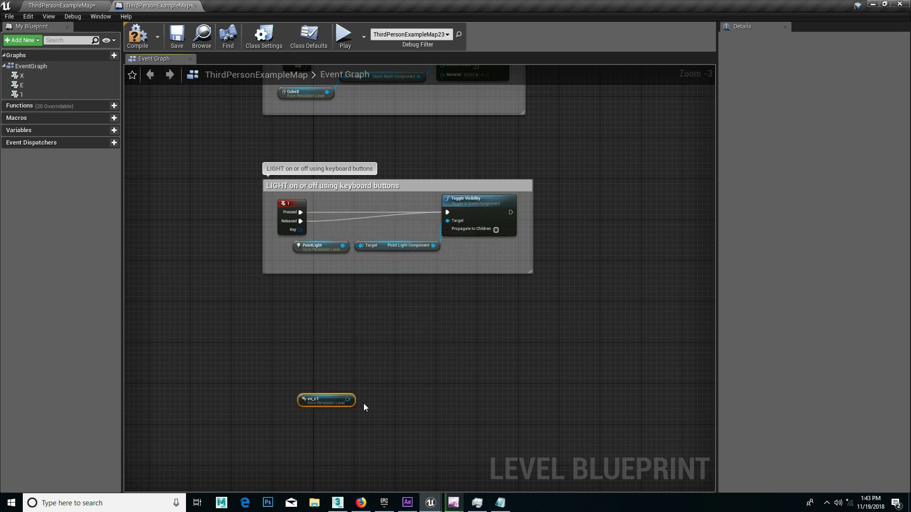
- Select camera vn_c2 in the level, create its reference in the level blueprint, and place the node below the vn_c1 reference
click(76, 5)
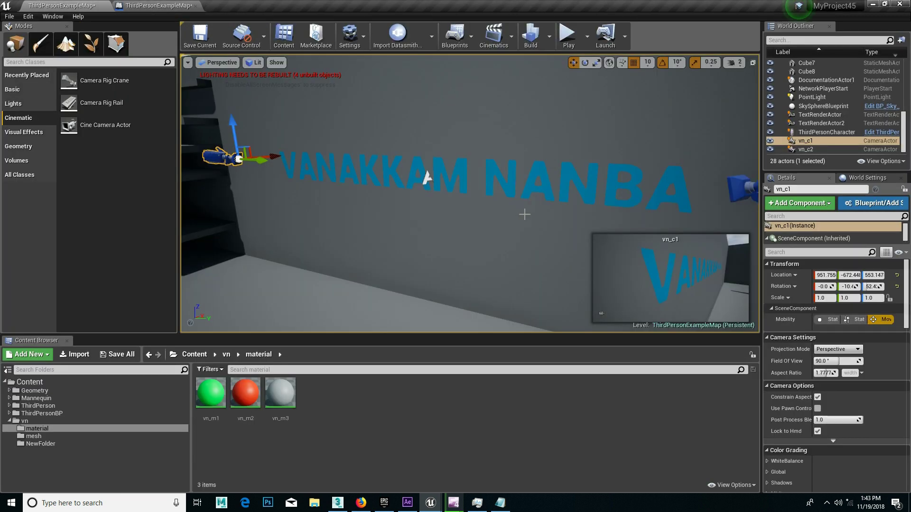
click(806, 149)
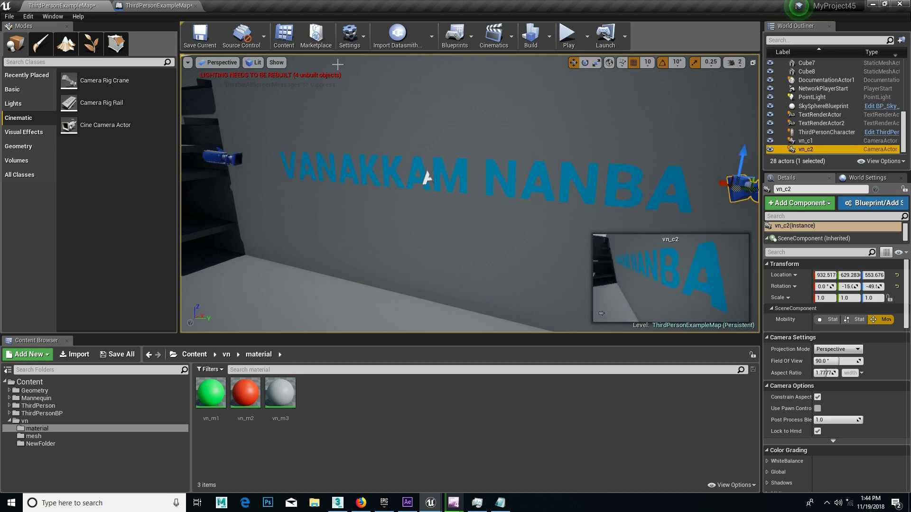
click(189, 4)
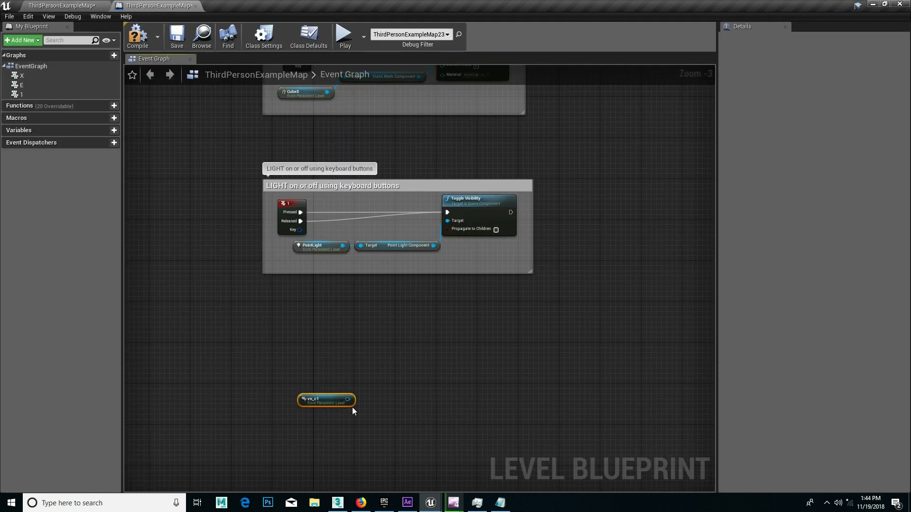
right_click(318, 431)
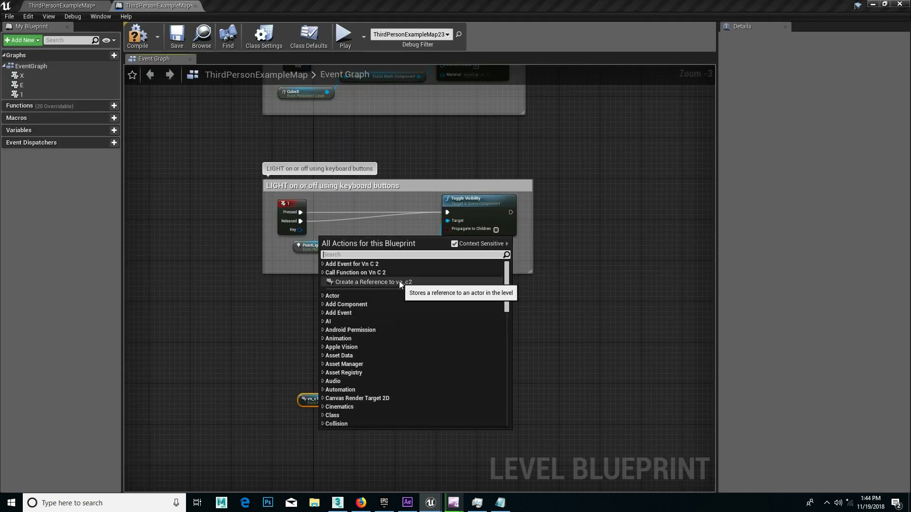
click(403, 282)
drag(584, 353, 726, 262)
right_drag(199, 417, 389, 394)
right_drag(152, 404, 392, 381)
drag(392, 381, 407, 425)
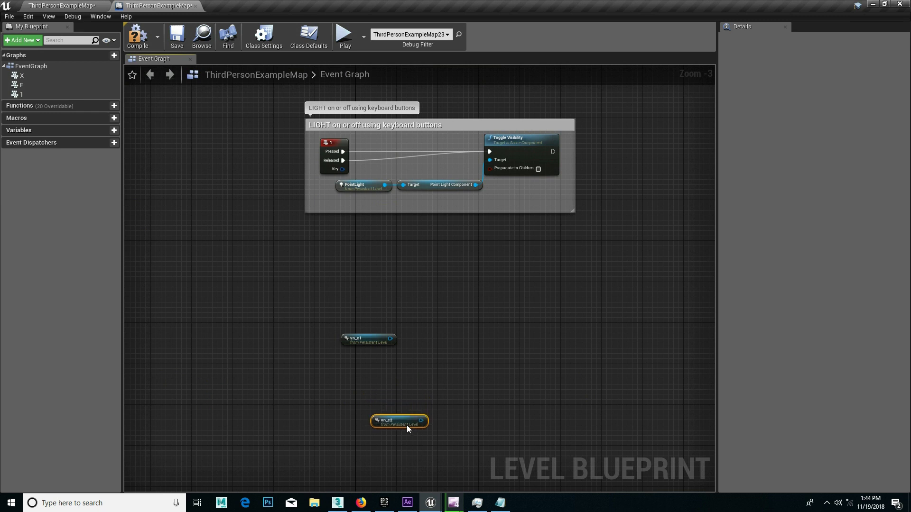
- Line up the vn_c1 reference above the vn_c2 reference, leaving a wide vertical gap between the two nodes
drag(383, 344, 400, 381)
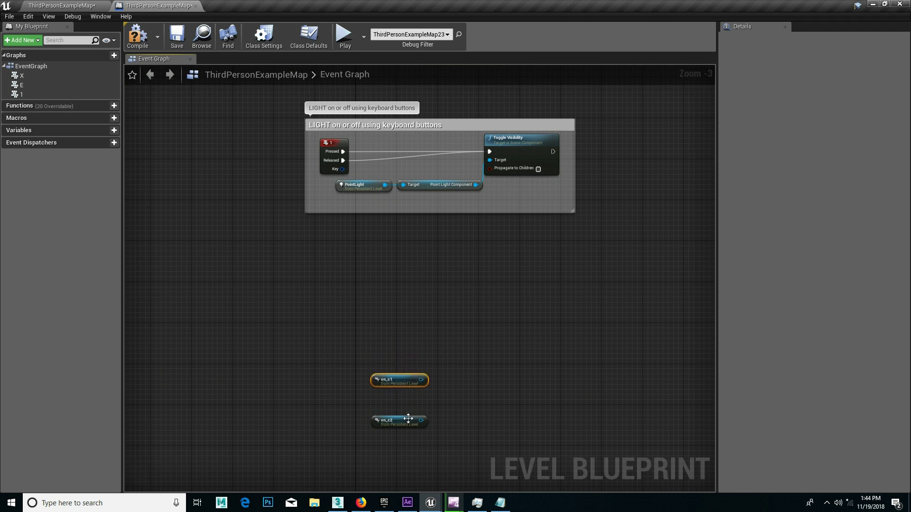
click(408, 420)
drag(408, 422, 408, 460)
click(445, 378)
click(410, 380)
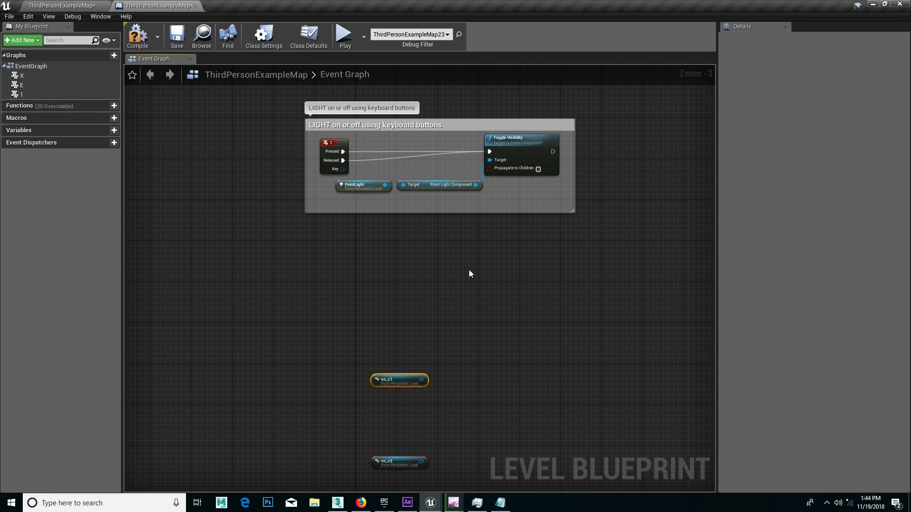
- From the vn_c1 reference, add a Set View Target with Blend node with context sensitivity off, linked to New View Target, and place it above and beside the reference
click(474, 344)
drag(421, 380, 502, 341)
text(s)
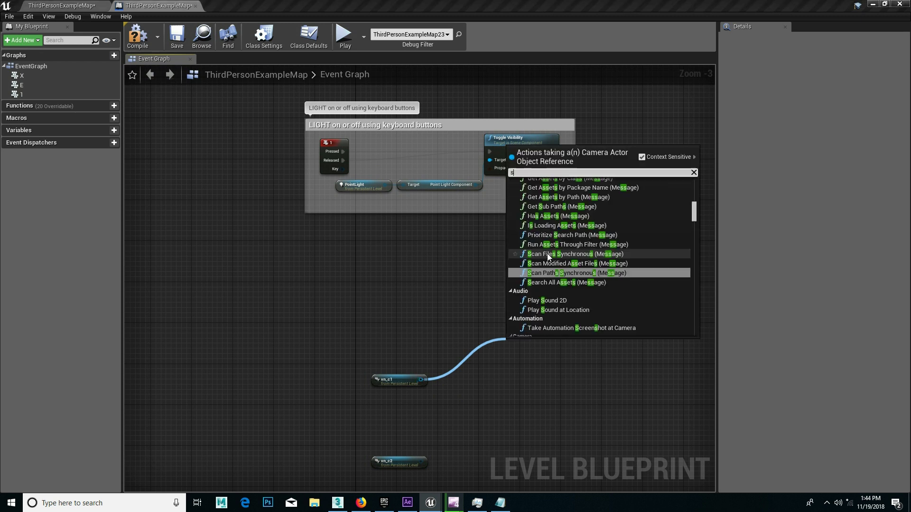
text(ety)
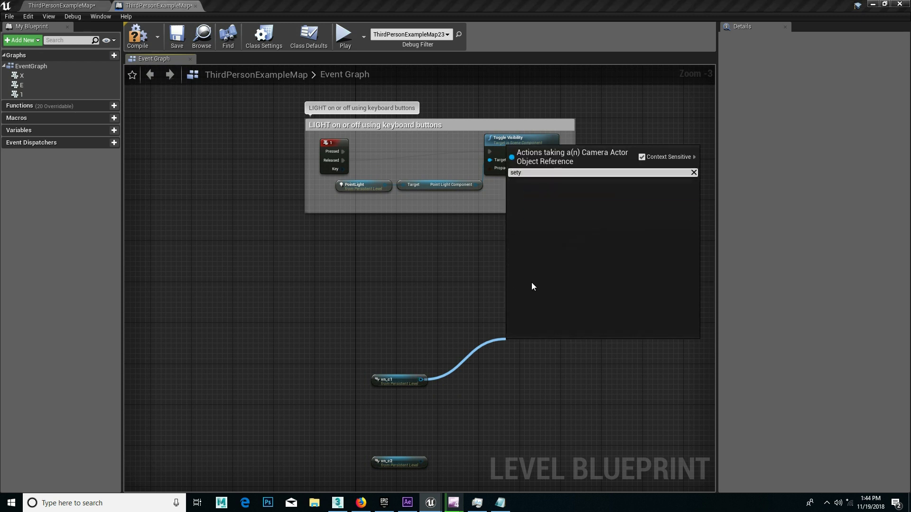
key(BackSpace)
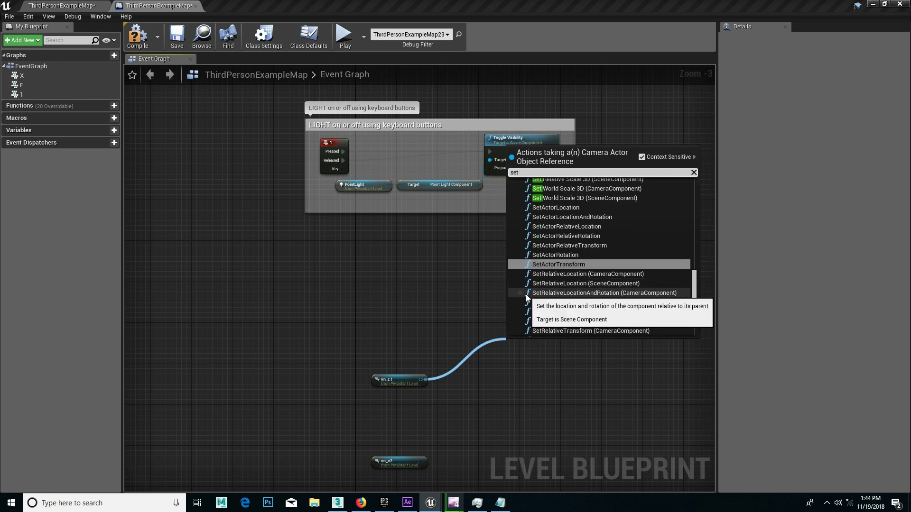
text(view)
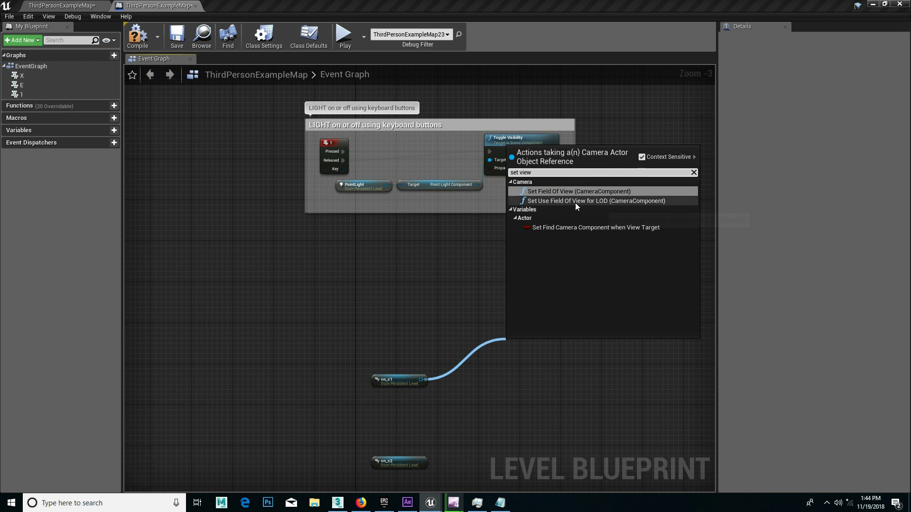
click(642, 157)
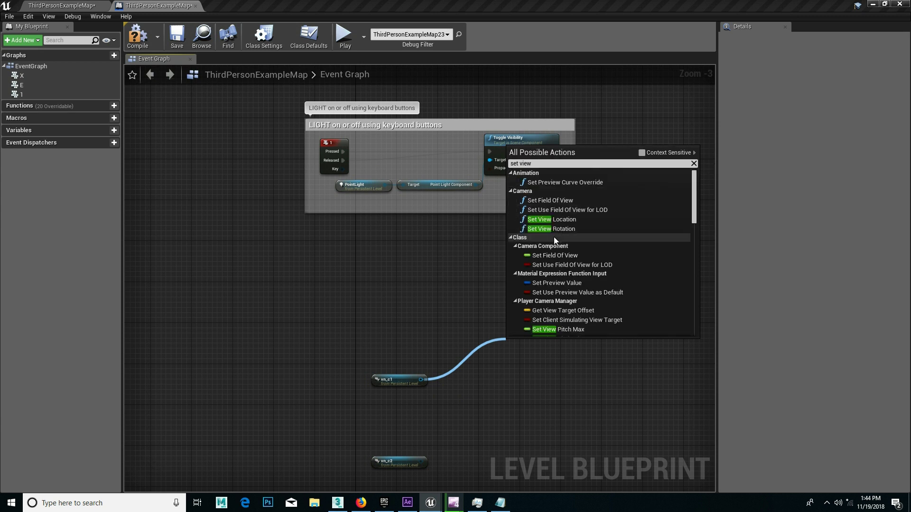
double_click(553, 164)
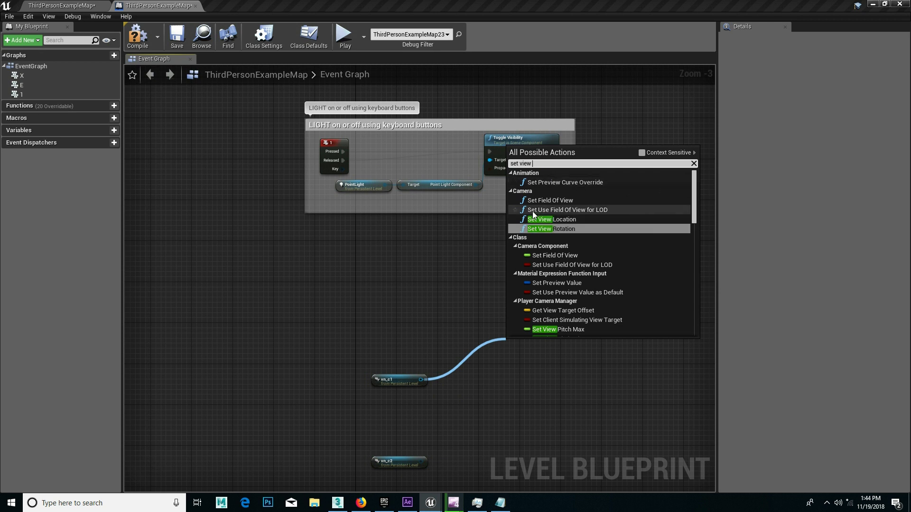
text(t)
key(BackSpace)
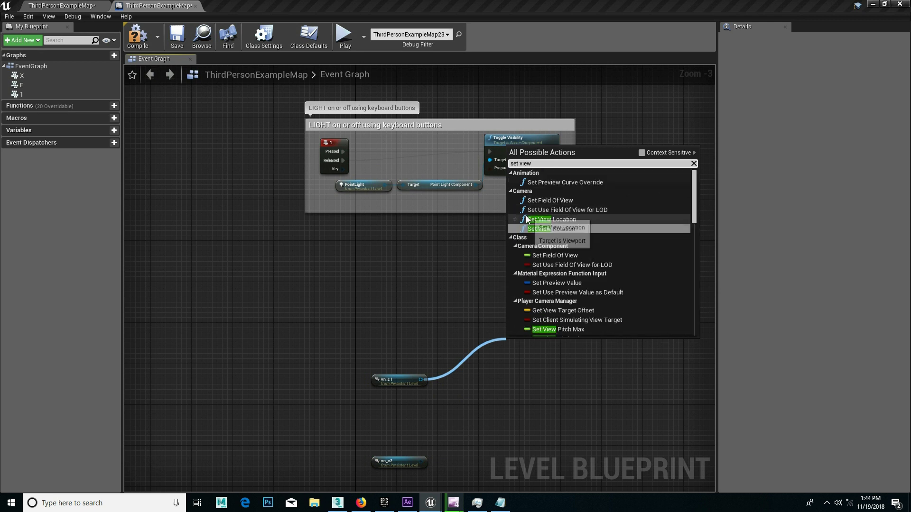
text(tar)
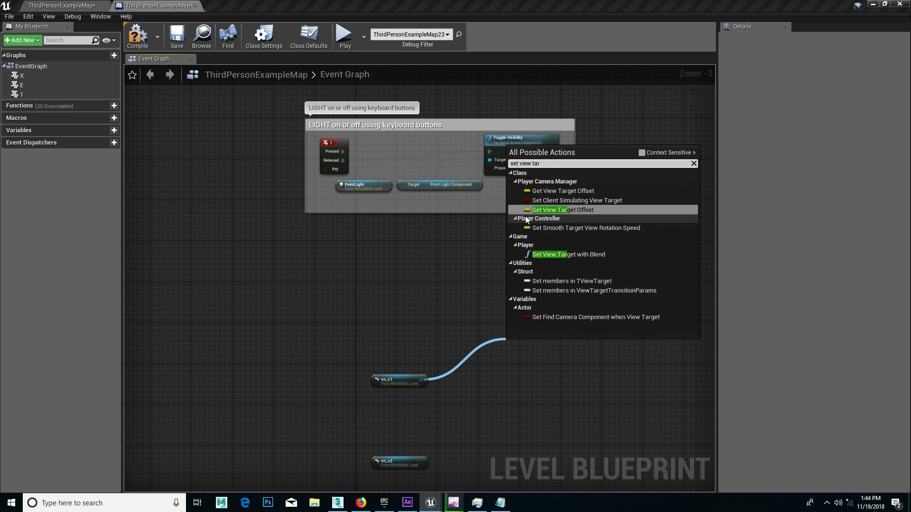
text(g)
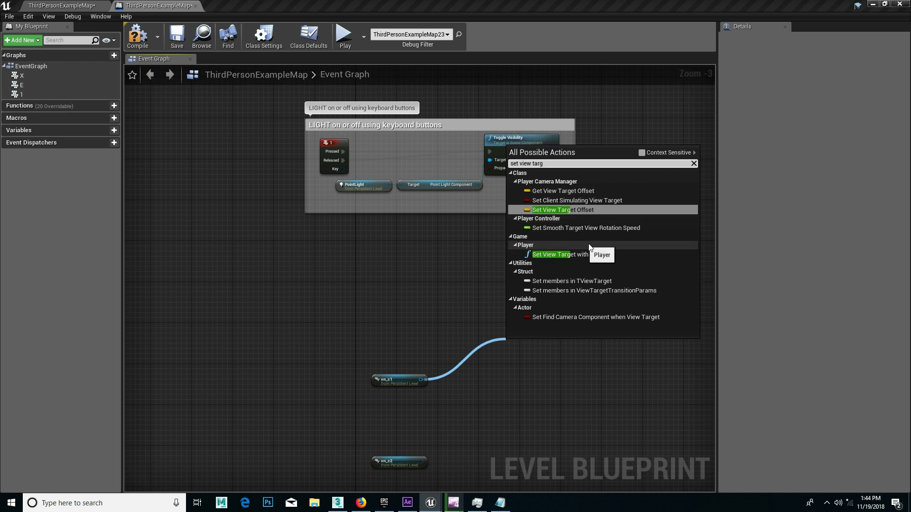
click(562, 254)
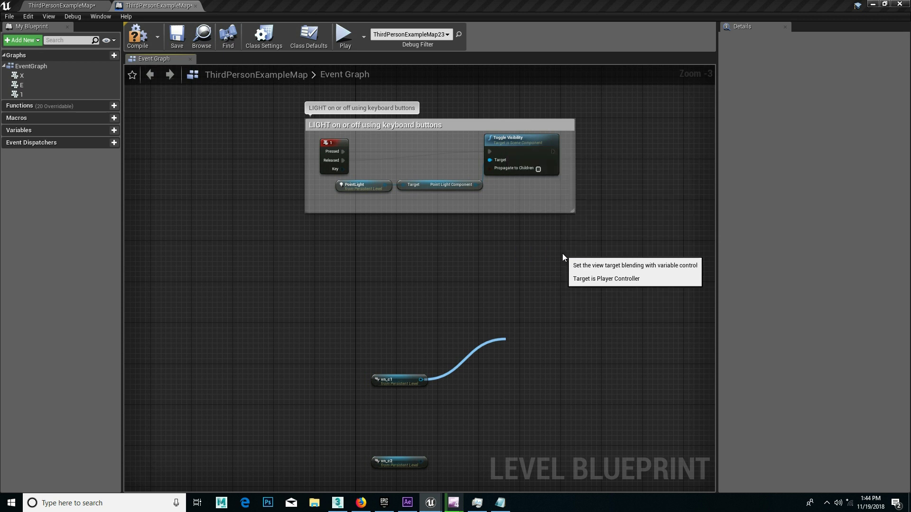
drag(564, 347, 525, 304)
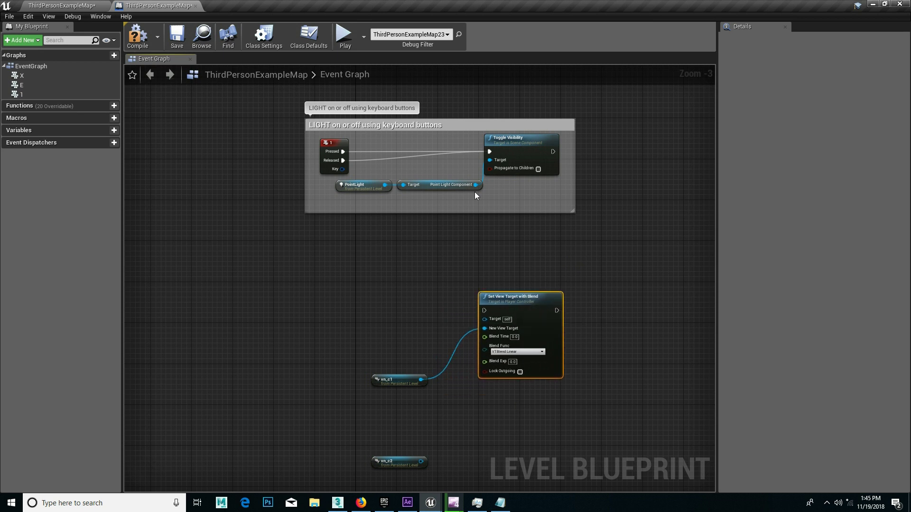
- Examine the Target and New View Target inputs of the Set View Target with Blend node, comparing it with the light toggle group
scroll(456, 382, up, 4)
click(451, 337)
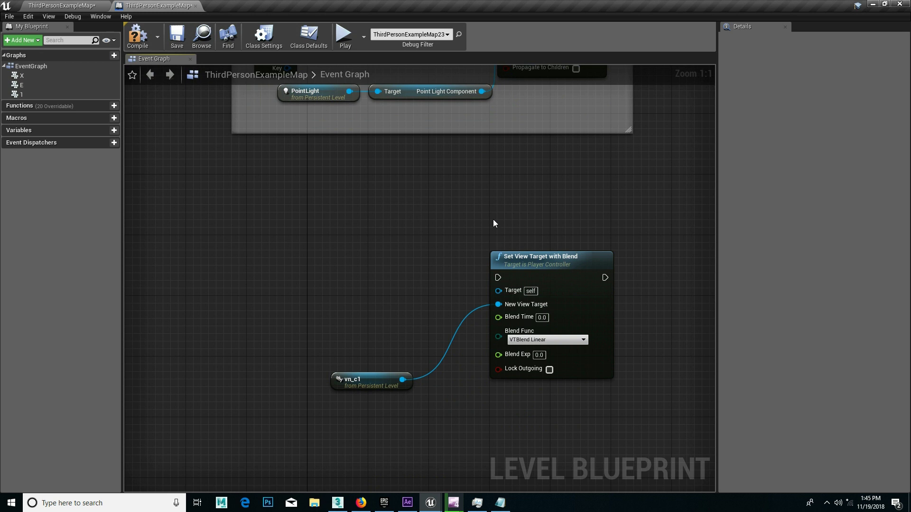
right_drag(494, 219, 483, 330)
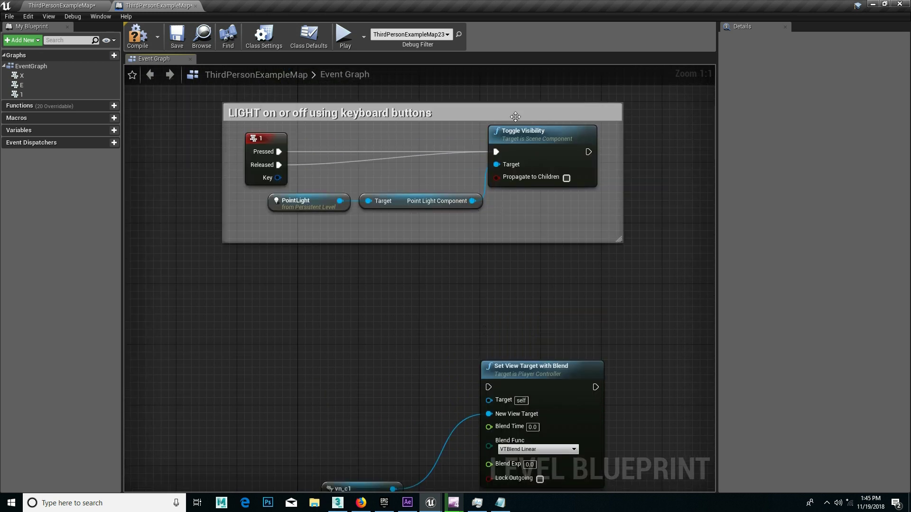
right_drag(490, 390, 492, 298)
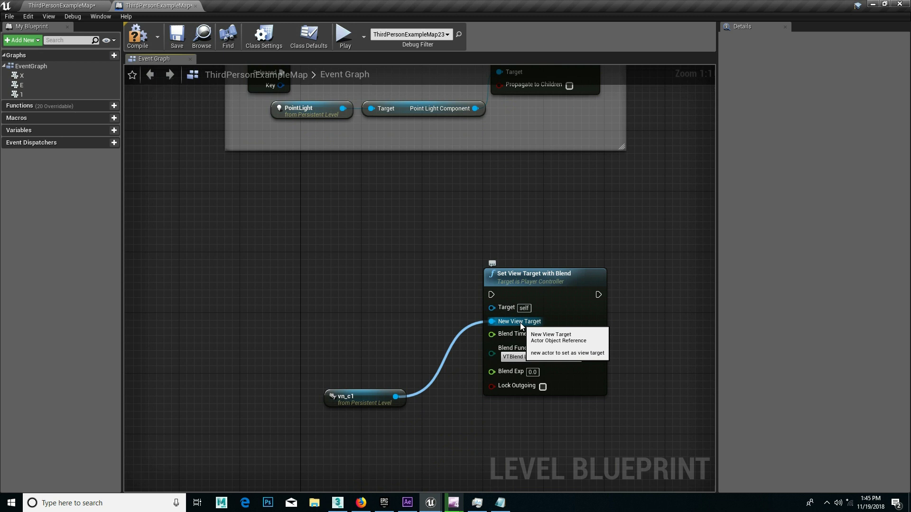
drag(511, 309, 437, 326)
click(440, 396)
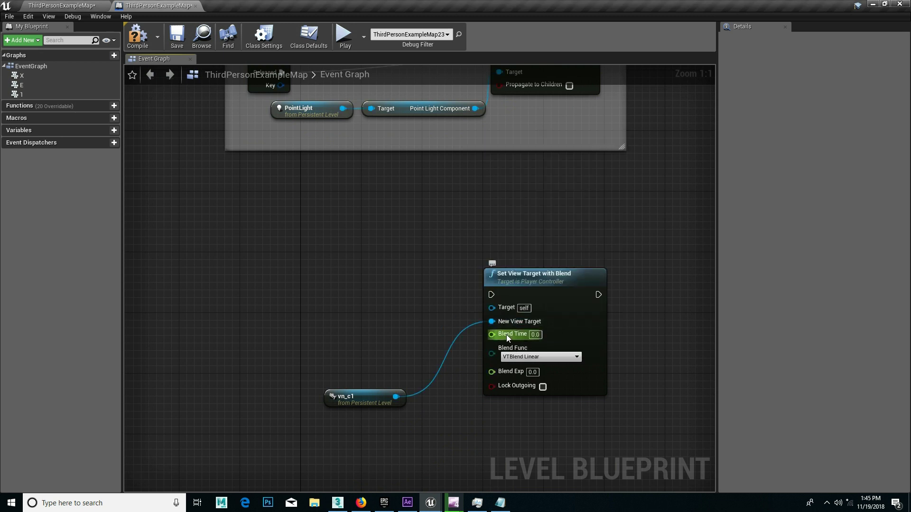
drag(517, 322, 385, 306)
click(346, 298)
- Add a Num 1 keyboard event above the vn_c1 reference and compare it with the light group's key event
right_click(334, 328)
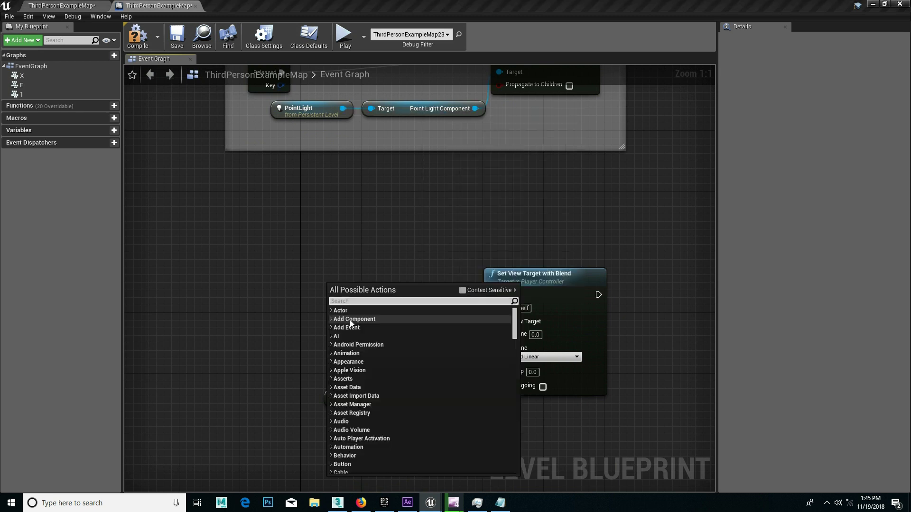
text(1)
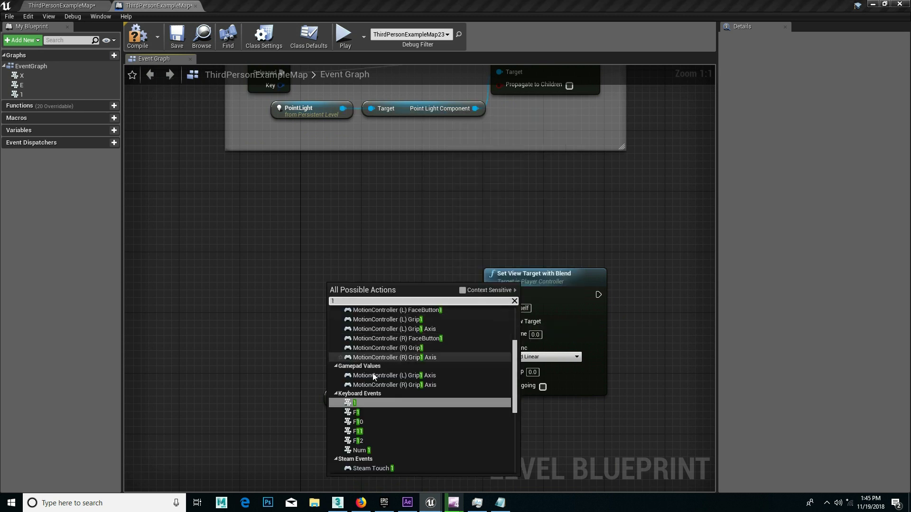
click(362, 449)
right_drag(335, 232, 357, 389)
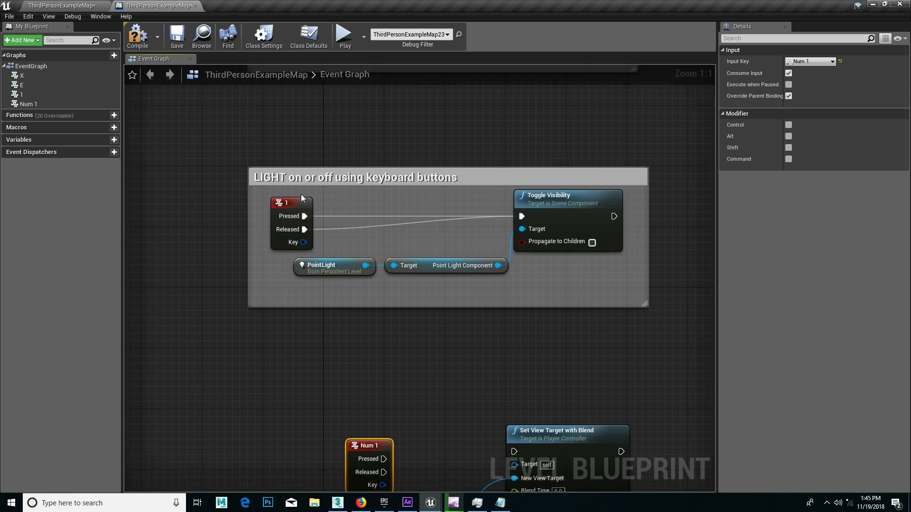
right_drag(431, 470, 431, 355)
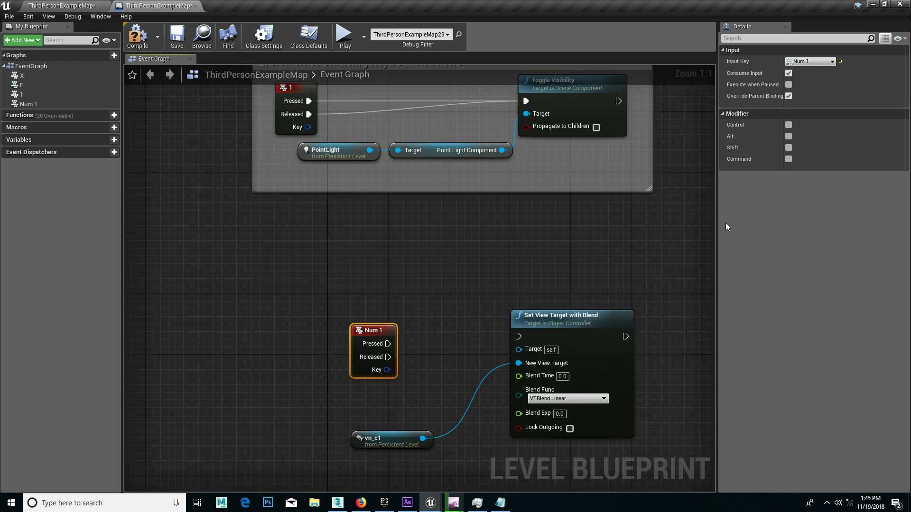
- Connect the Num 1 event's Pressed output to the Set View Target with Blend node's execution input, spacing the two nodes apart
drag(384, 336, 556, 322)
ctrl+drag(313, 328, 530, 329)
click(505, 344)
drag(312, 329, 540, 335)
drag(319, 326, 535, 330)
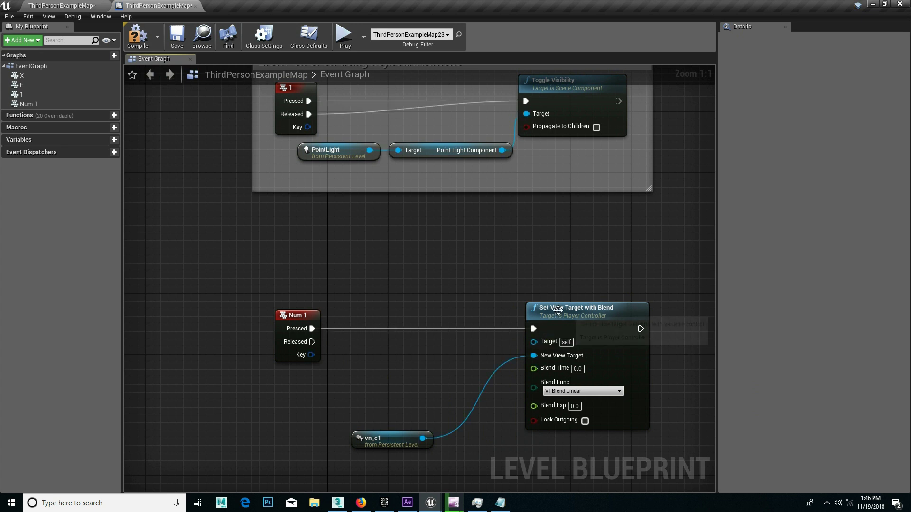
click(609, 312)
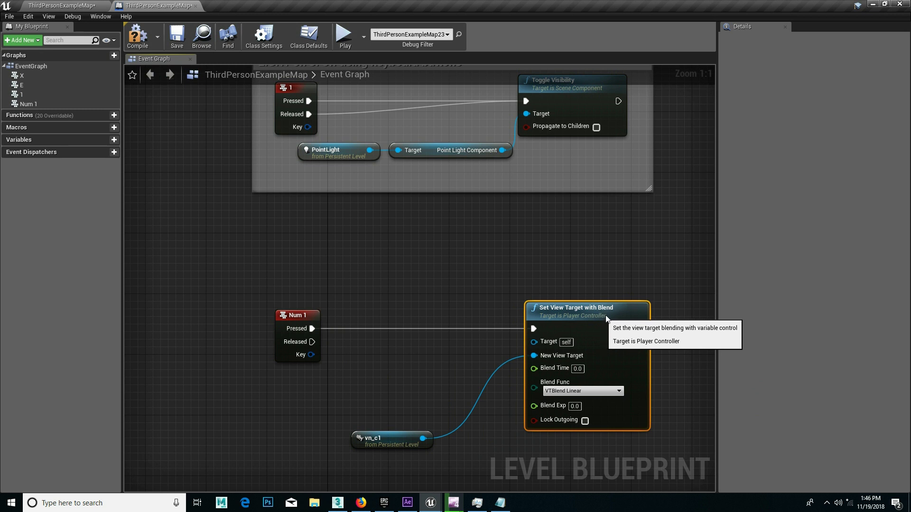
drag(601, 316, 608, 316)
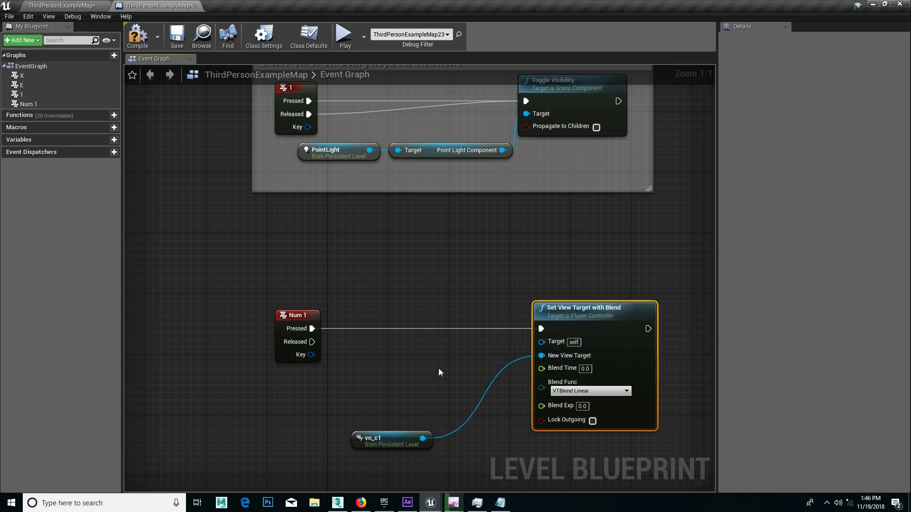
right_click(414, 373)
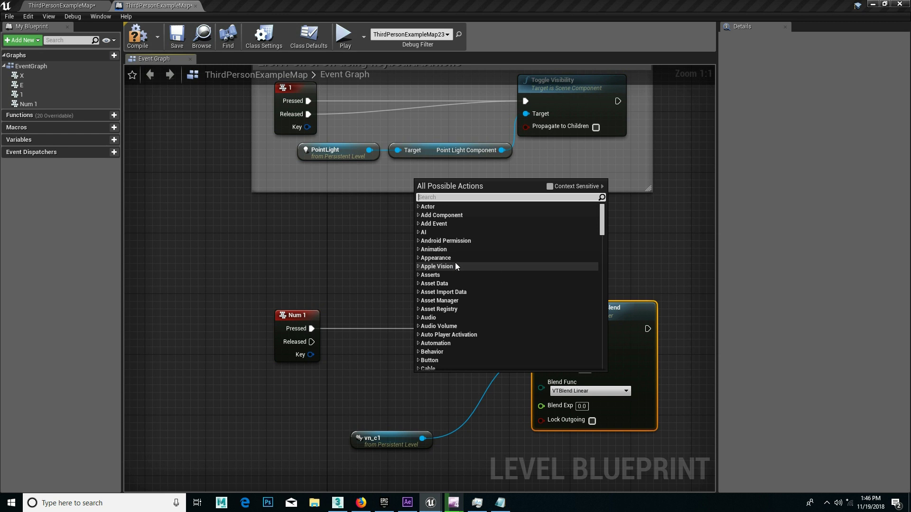
text(ge)
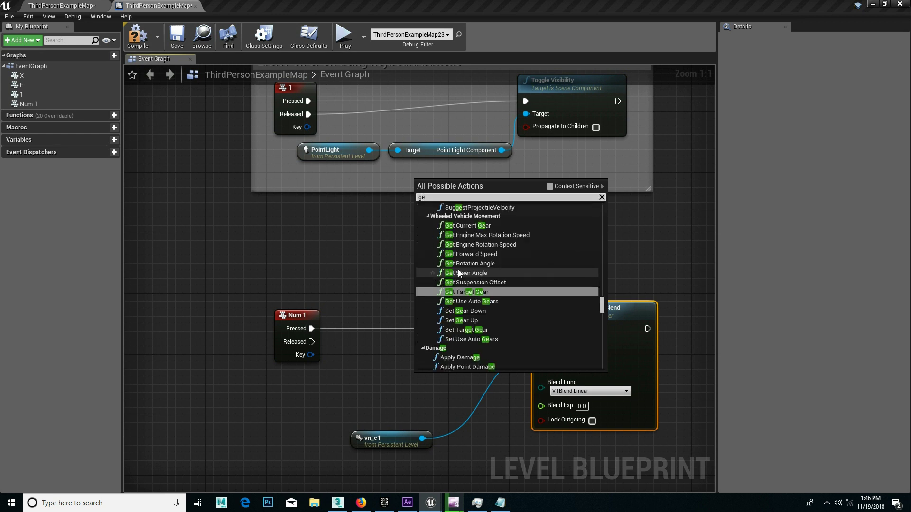
text(t pl)
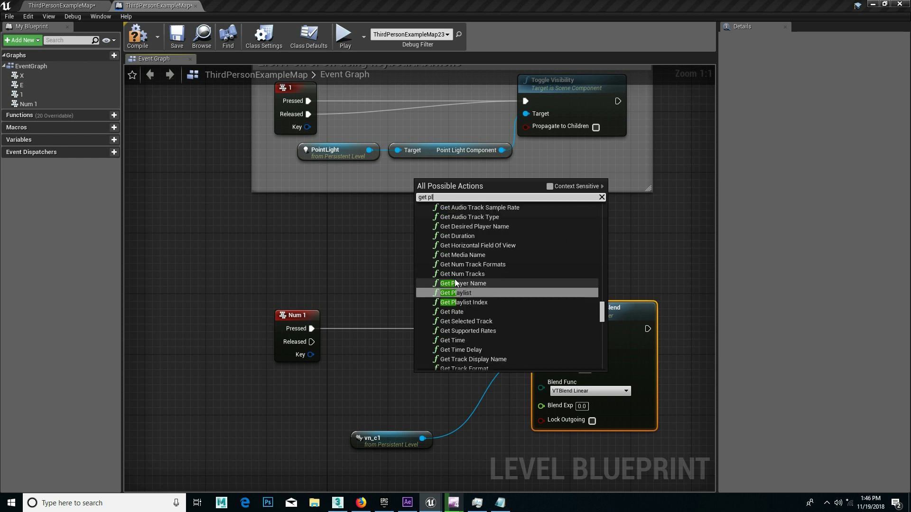
key(Escape)
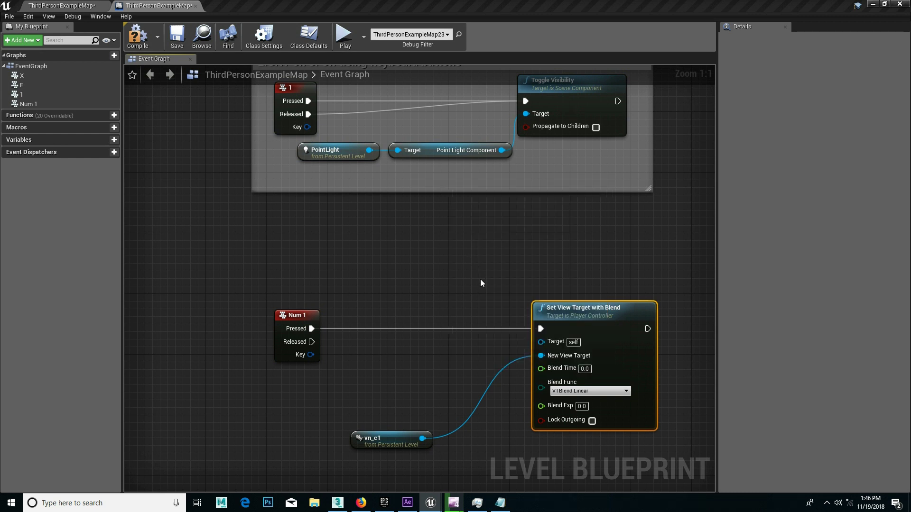
- Add a Get Player Controller node and place it above the wire between Num 1 and Set View Target with Blend
right_click(467, 264)
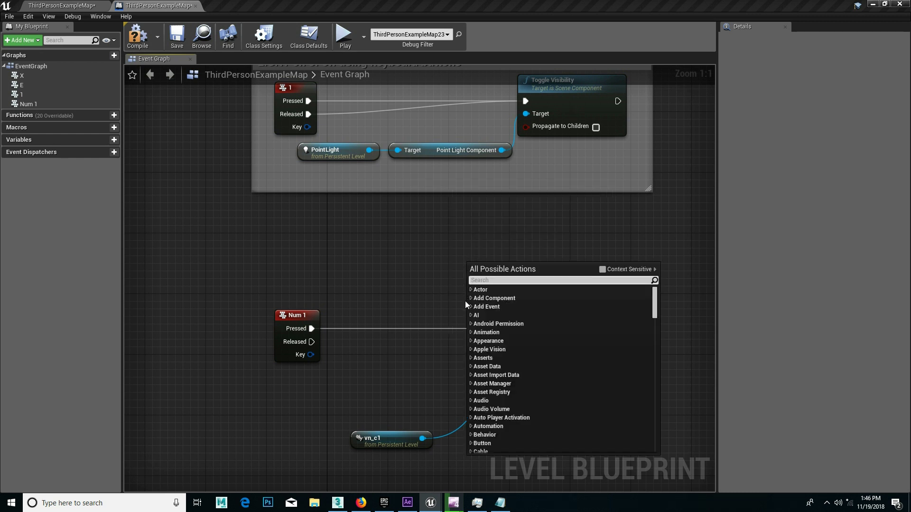
text(get pla)
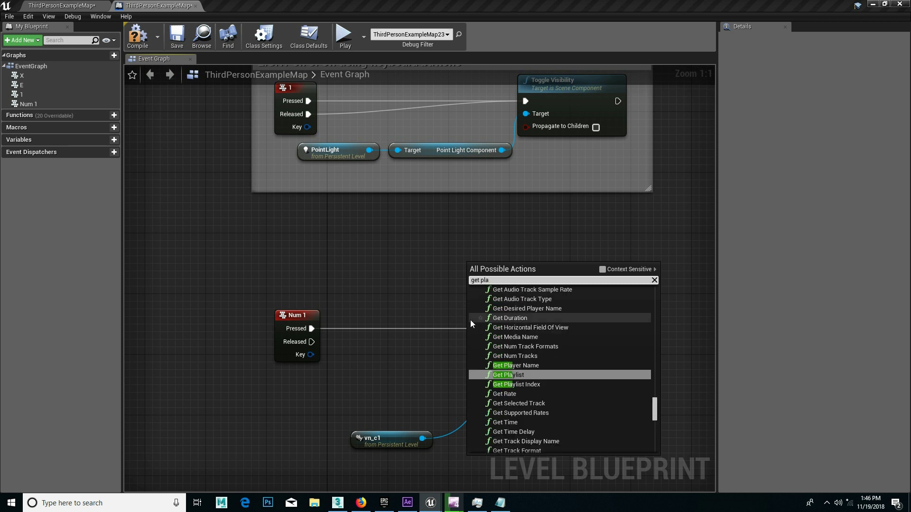
text(ye)
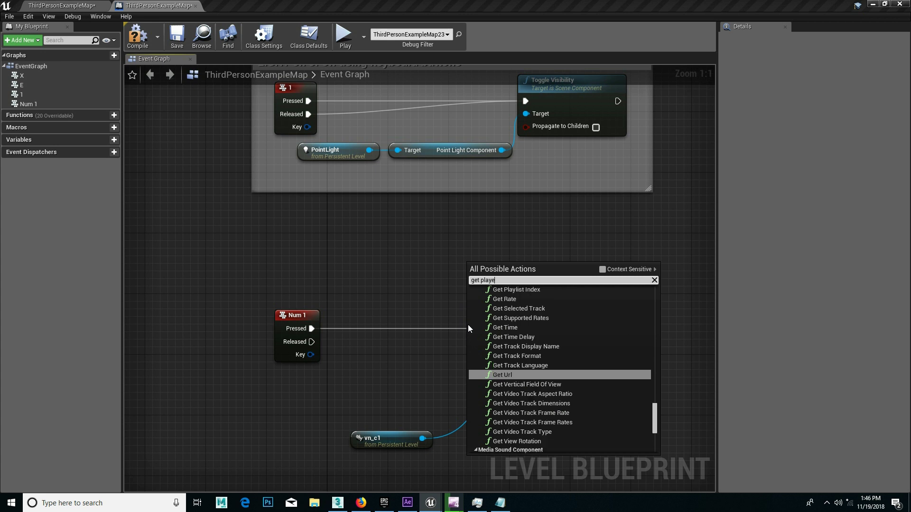
text(r co)
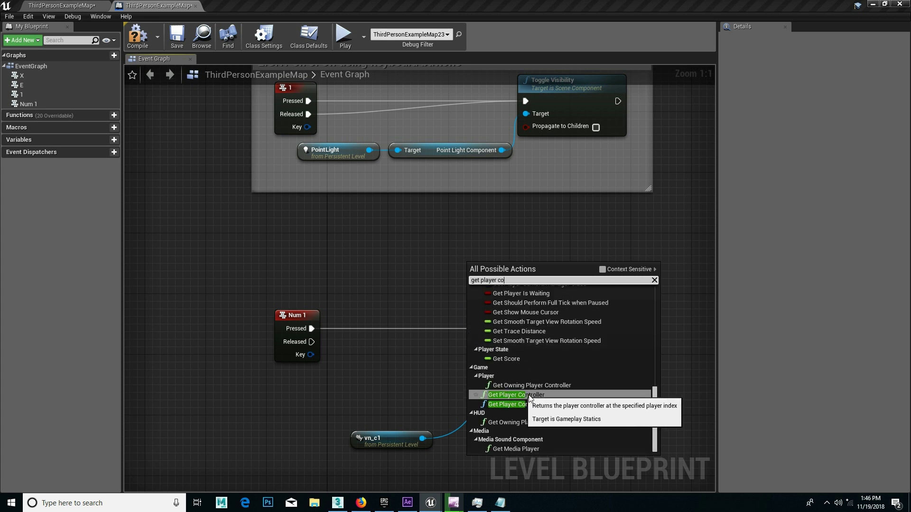
click(533, 394)
drag(538, 271, 453, 276)
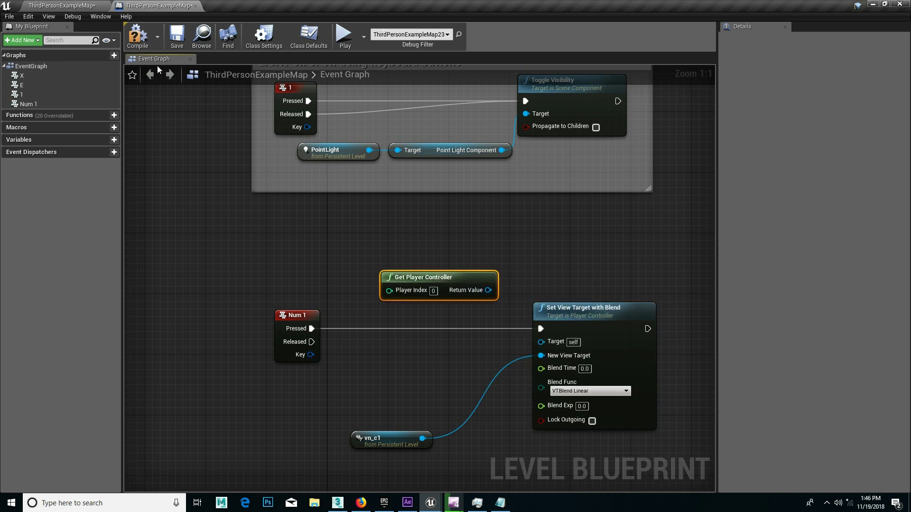
- Switch to the level viewport and look at the third-person character and the camera behind it
click(81, 5)
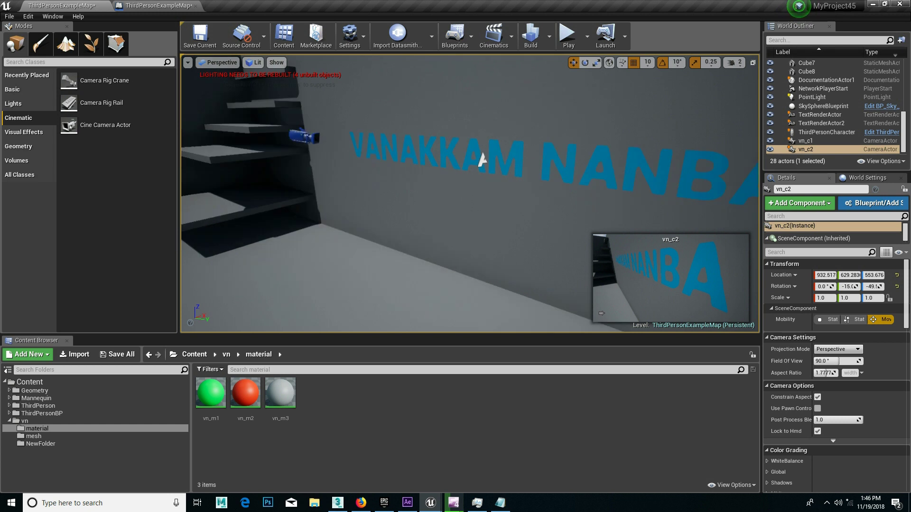
drag(470, 199, 452, 186)
right_drag(424, 206, 437, 209)
scroll(436, 199, up, 3)
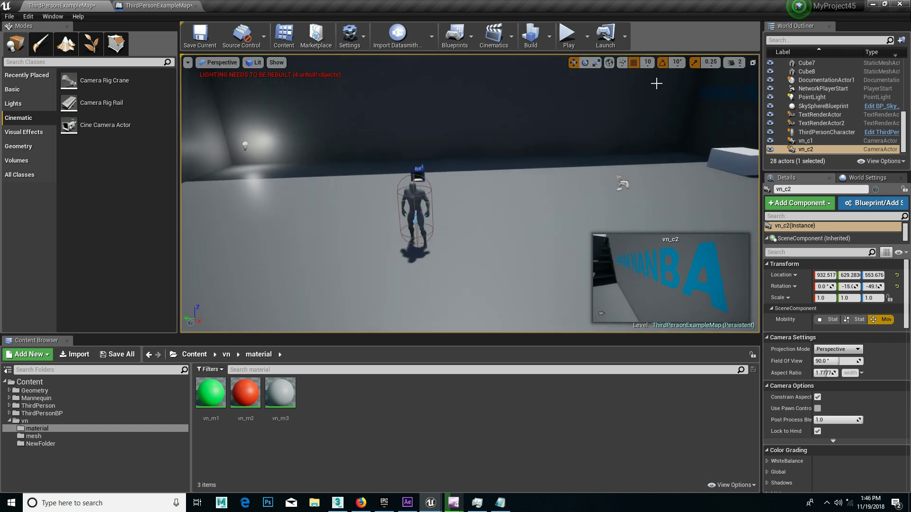
- Set the viewport camera speed to 4 and select the third-person character in the level
click(731, 63)
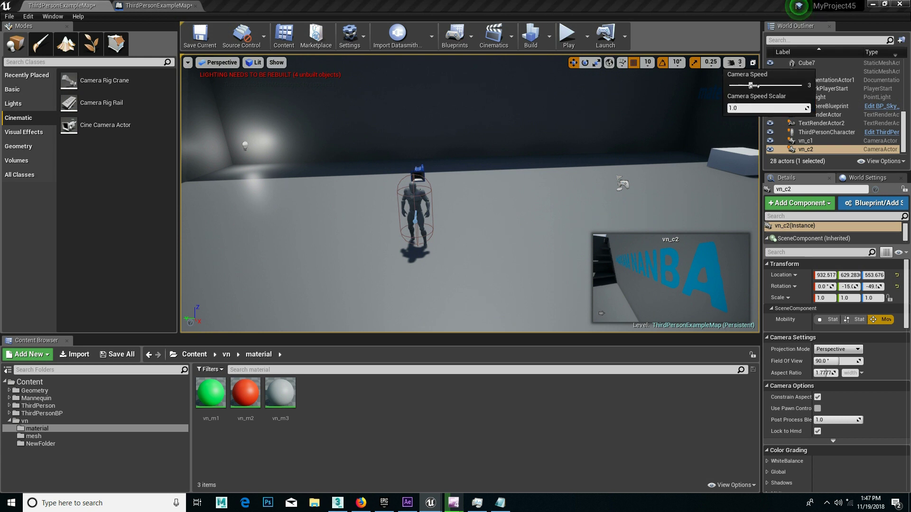
drag(754, 86, 762, 86)
right_drag(470, 200, 430, 202)
key(w)
right_drag(511, 183, 458, 183)
key(s)
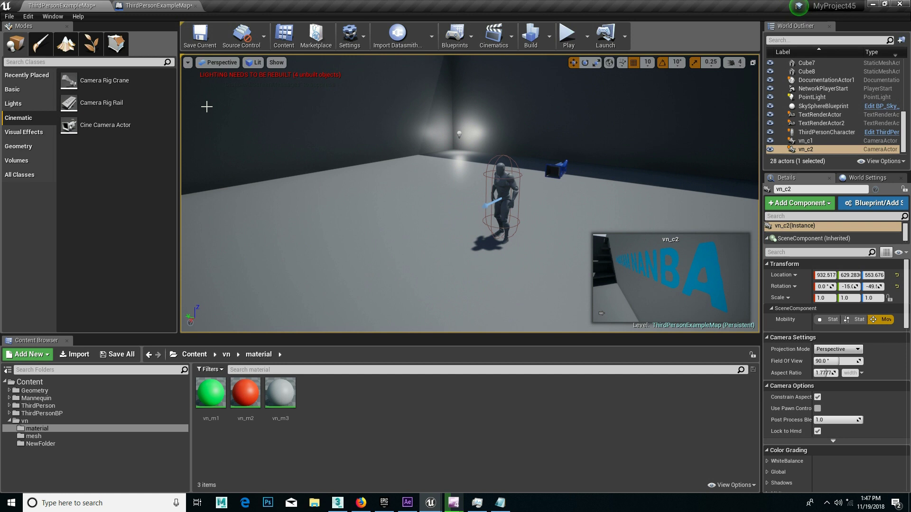
click(501, 200)
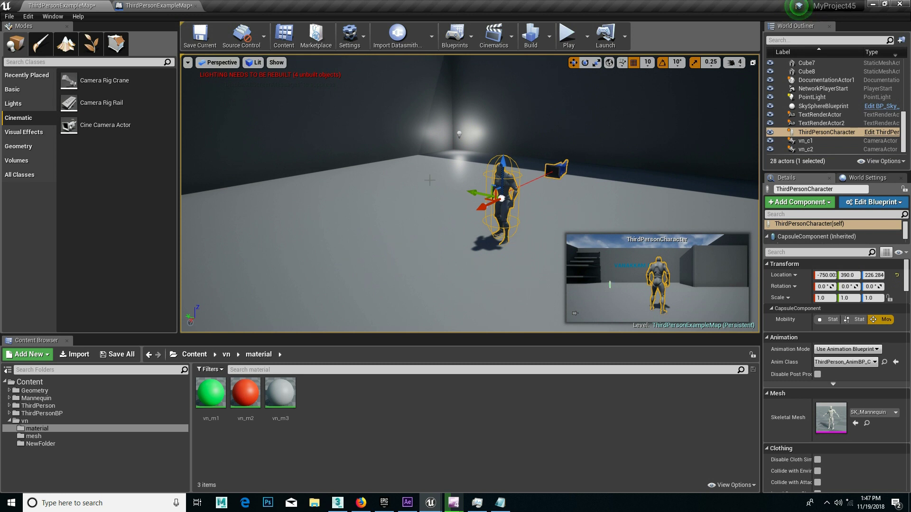
- Try to play the level in the editor
click(569, 34)
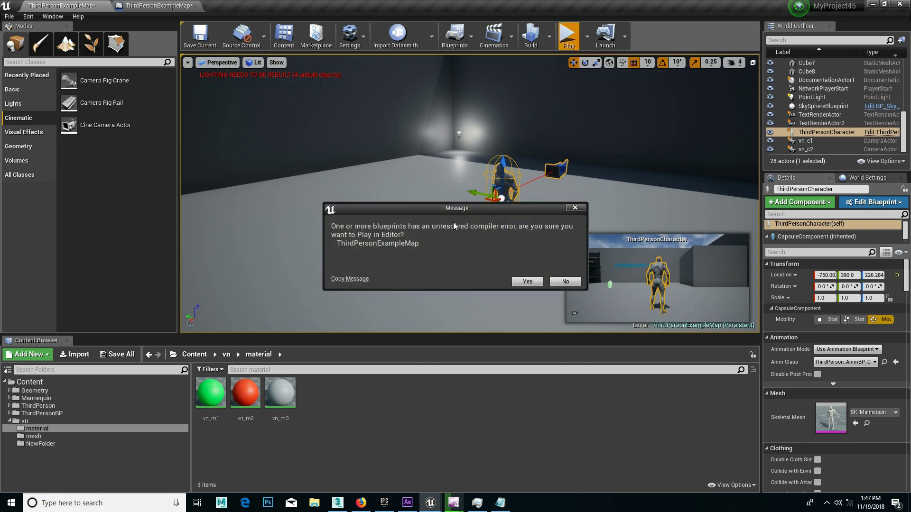
click(575, 209)
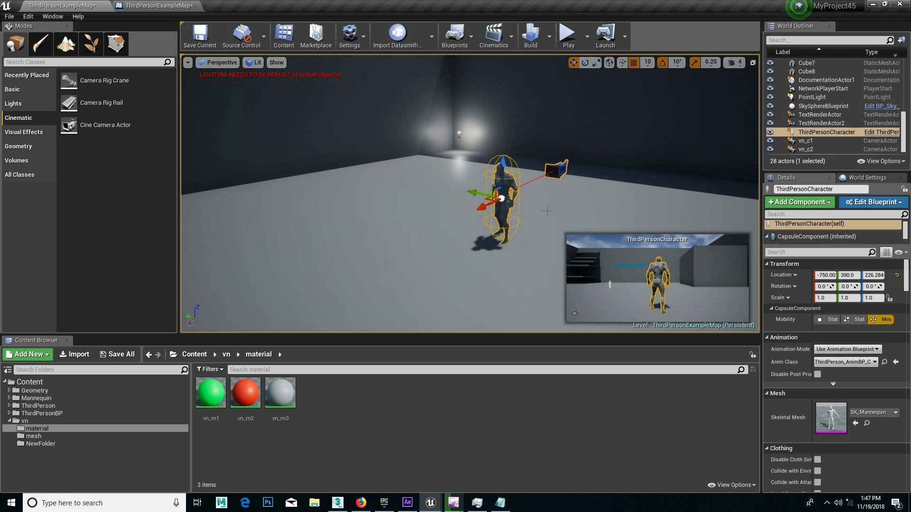
right_drag(595, 188, 513, 171)
right_drag(241, 91, 593, 185)
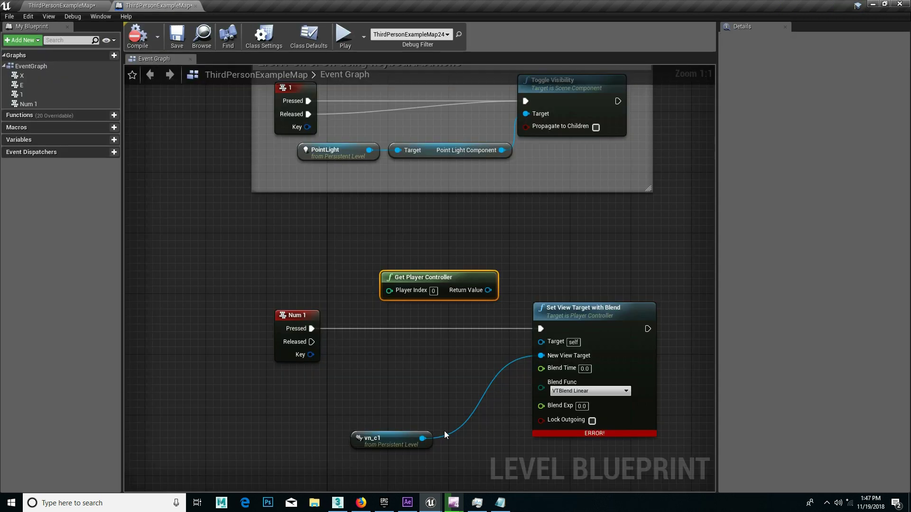
- Place Get Player Controller above vn_c1, connect its Return Value to the Target of Set View Target with Blend, and compile
drag(436, 277, 406, 370)
drag(459, 381, 541, 342)
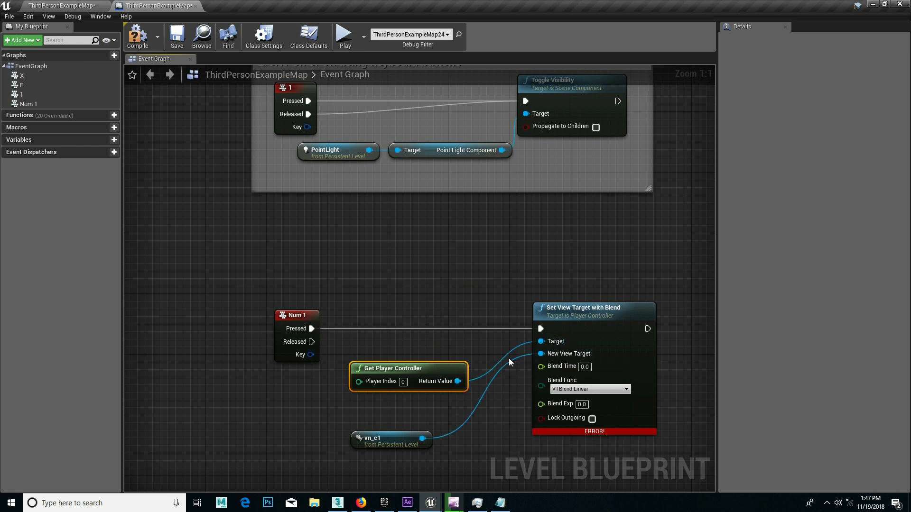
drag(462, 385, 447, 385)
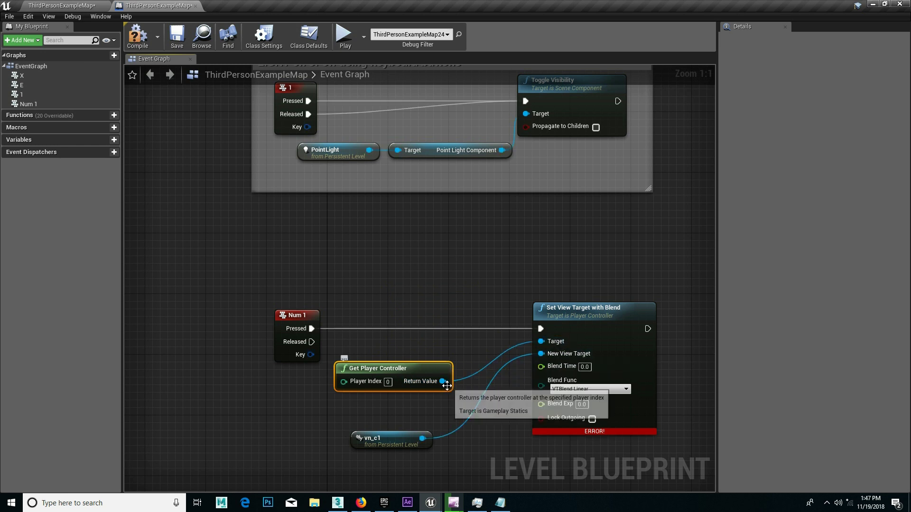
click(412, 445)
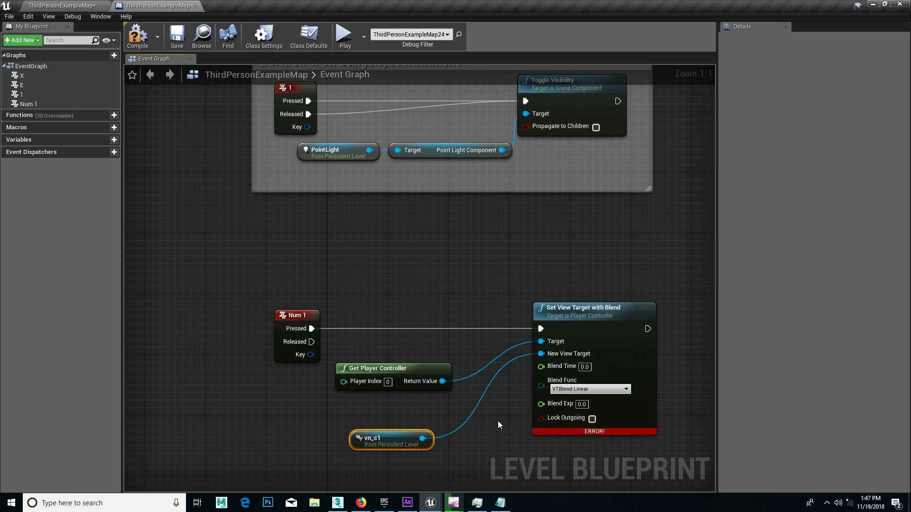
right_drag(498, 402, 513, 358)
click(148, 45)
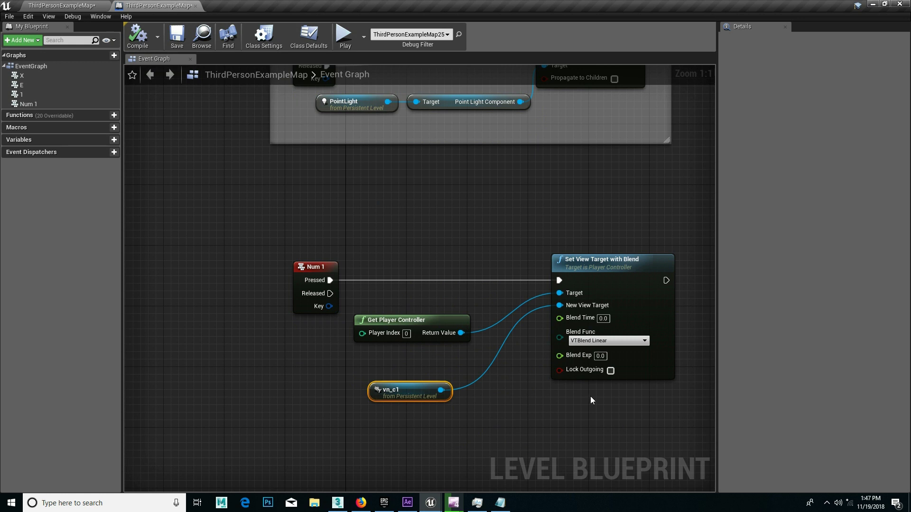
- Play the level in the editor viewport to test the Num 1 switch to camera vn_c1, and stop the session
click(47, 5)
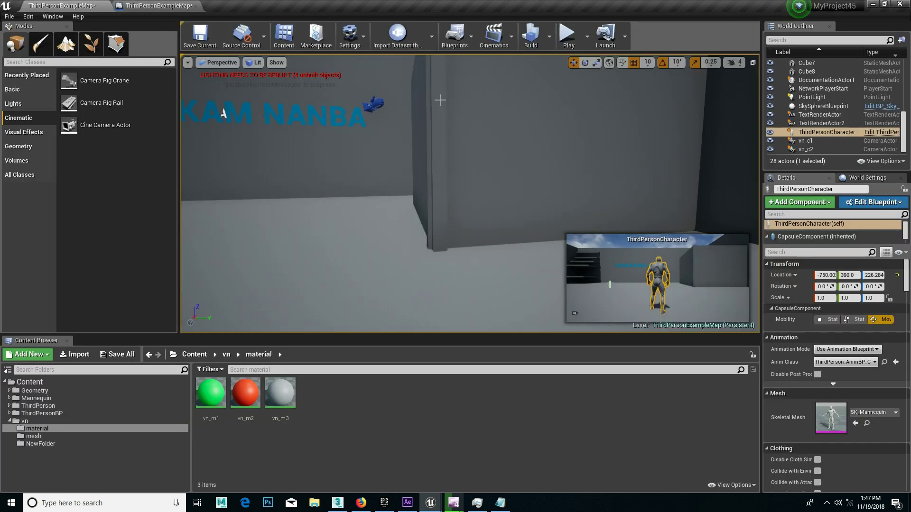
click(186, 5)
right_drag(477, 389, 452, 339)
right_drag(473, 404, 408, 414)
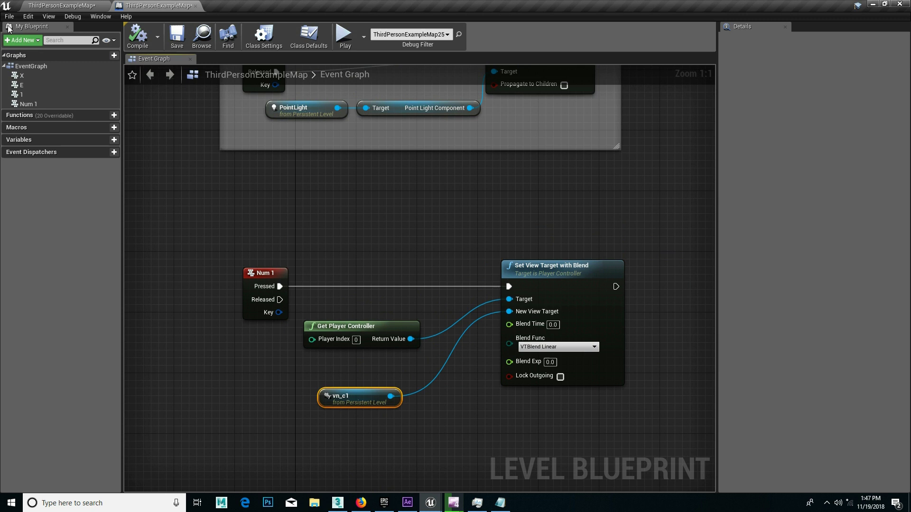
click(83, 3)
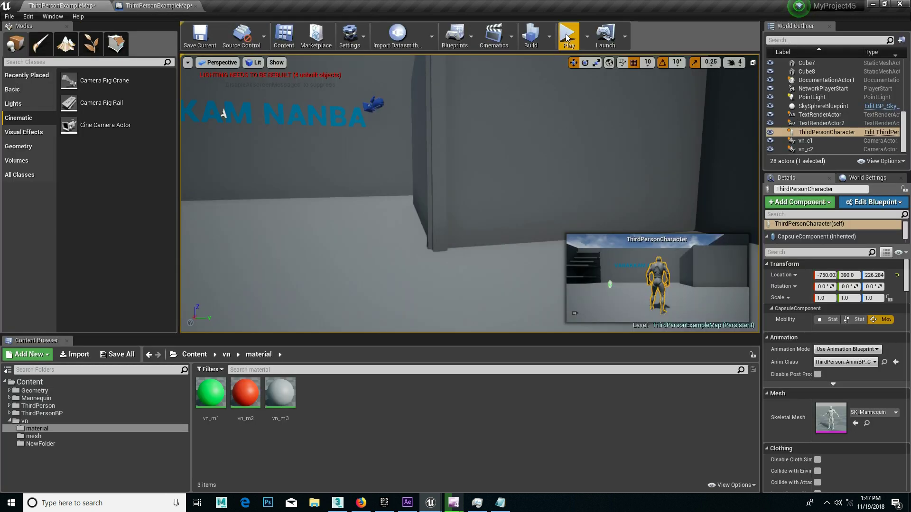
click(568, 36)
key(w)
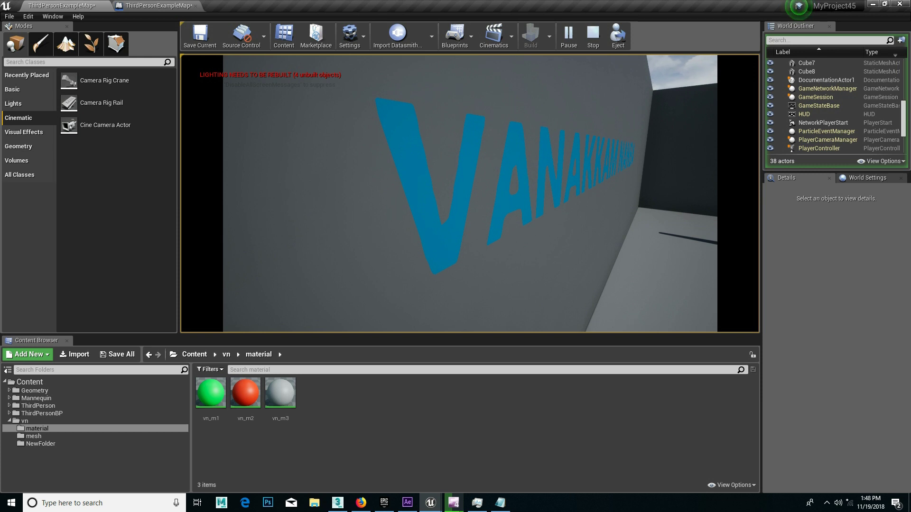
key(Escape)
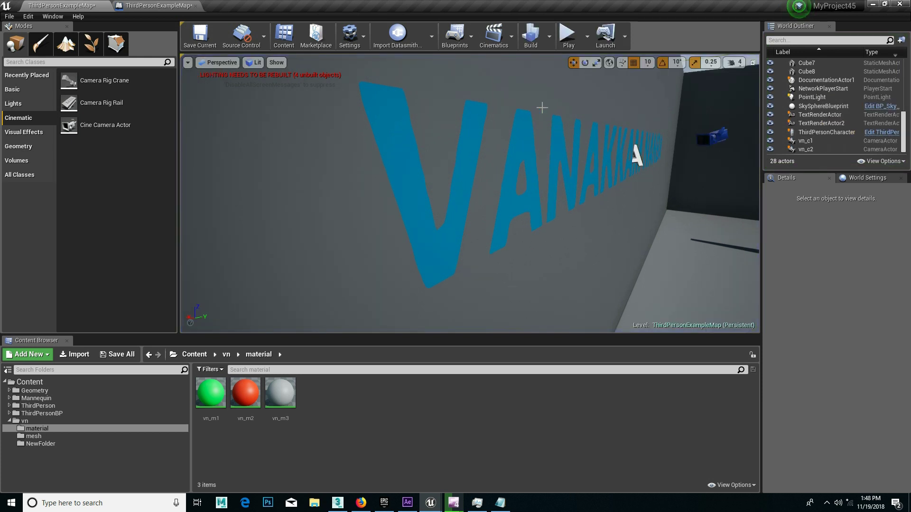
- Set the Blend Time of Set View Target with Blend to 1.0, and save and compile the level blueprint
click(159, 5)
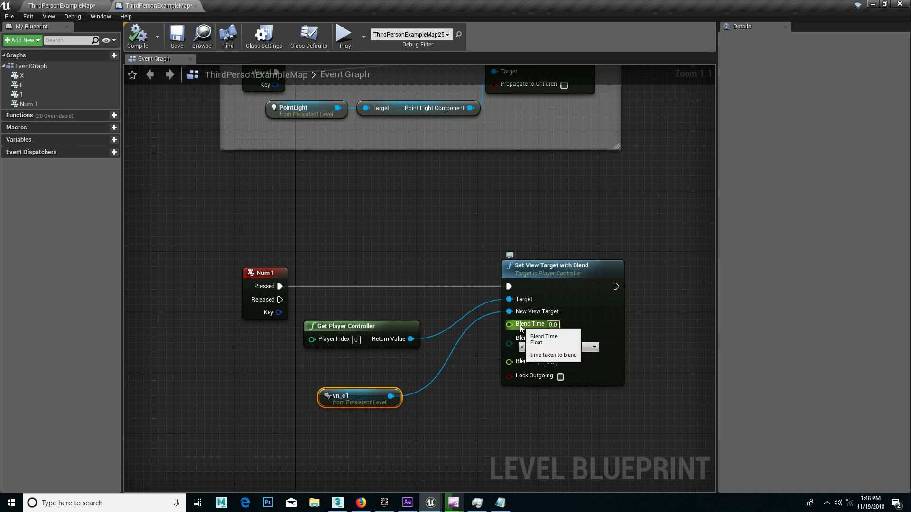
click(550, 325)
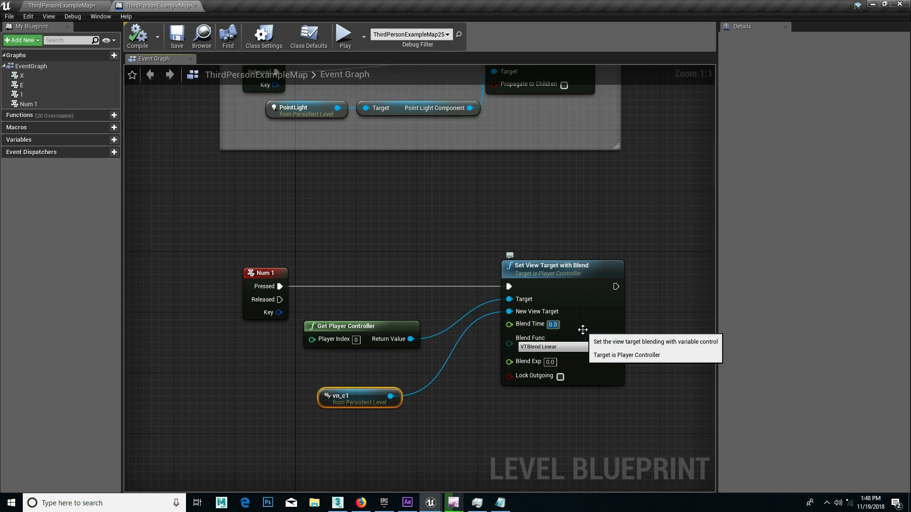
click(545, 337)
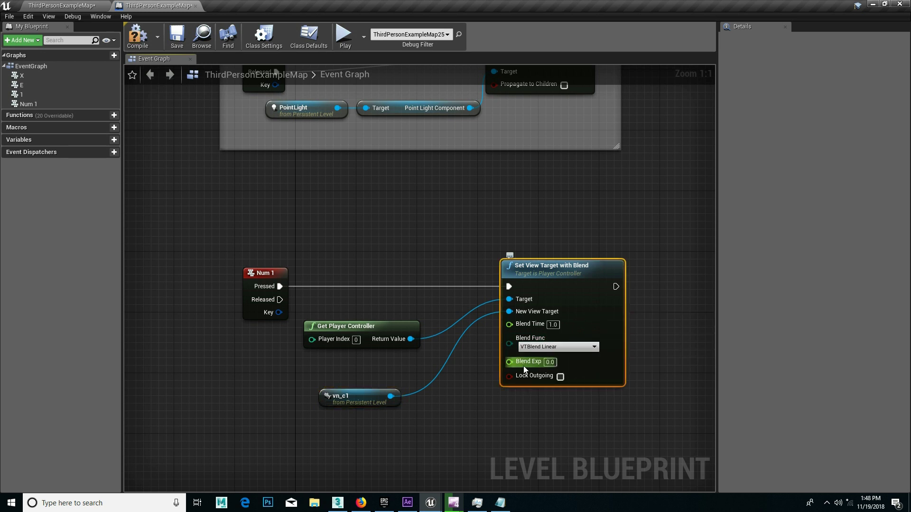
click(177, 37)
click(139, 39)
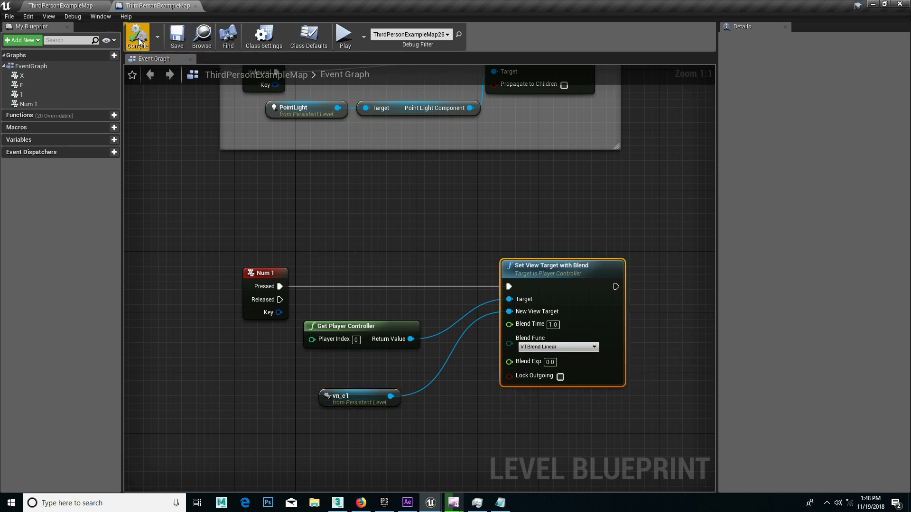
- Play the level in a preview window to test the blended switch to vn_c1, and check the character's camera in the level
click(345, 43)
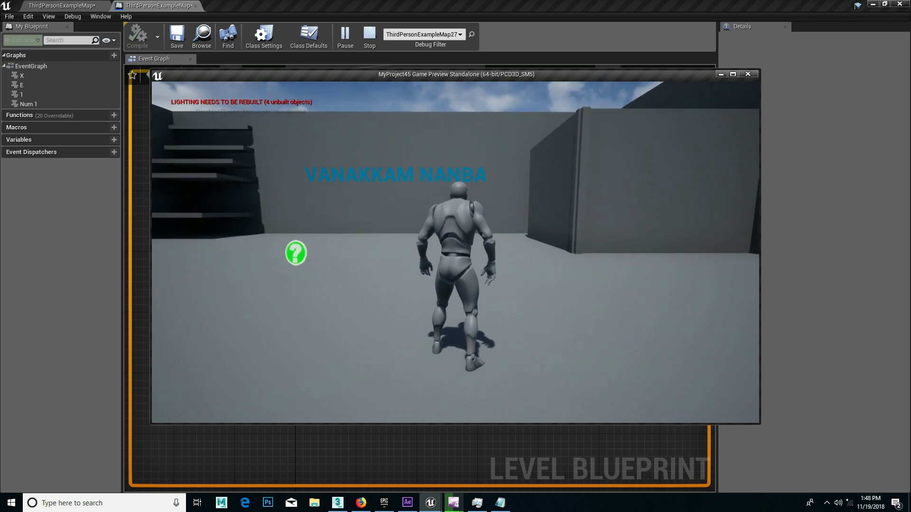
key(1)
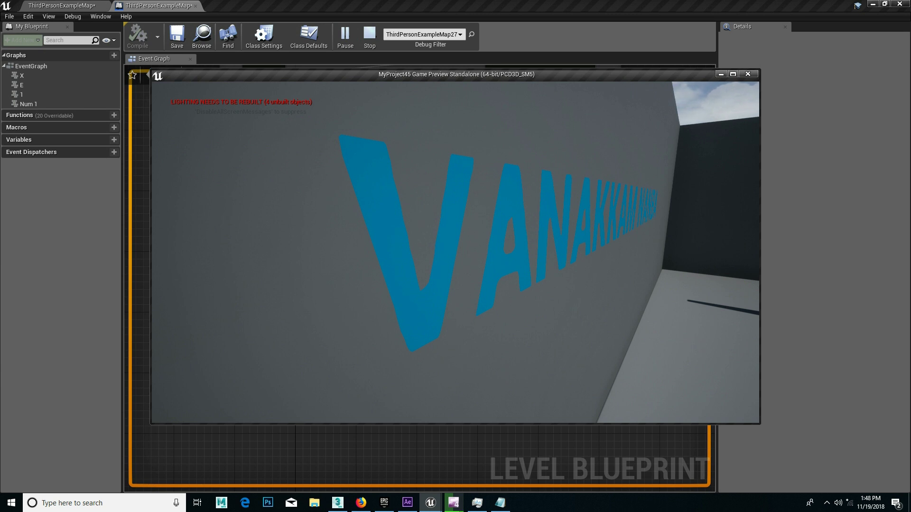
key(Escape)
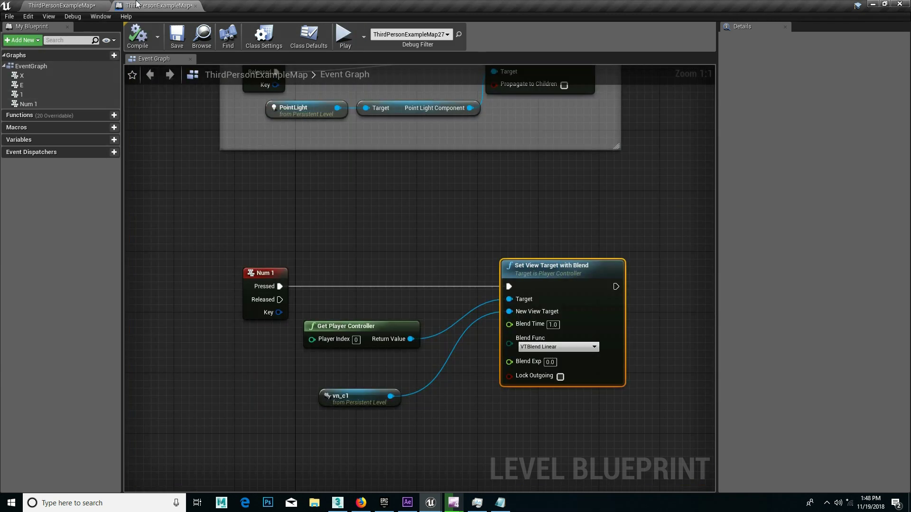
click(44, 5)
right_drag(304, 123, 341, 124)
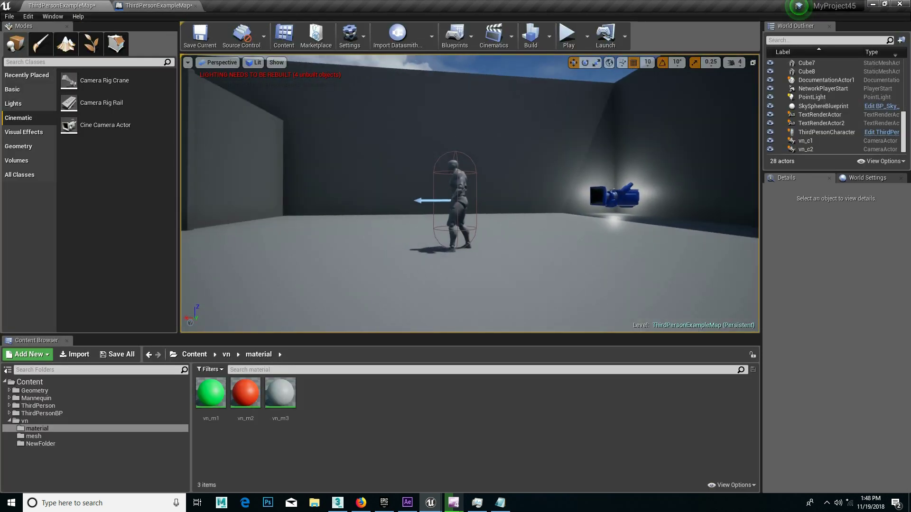
click(161, 6)
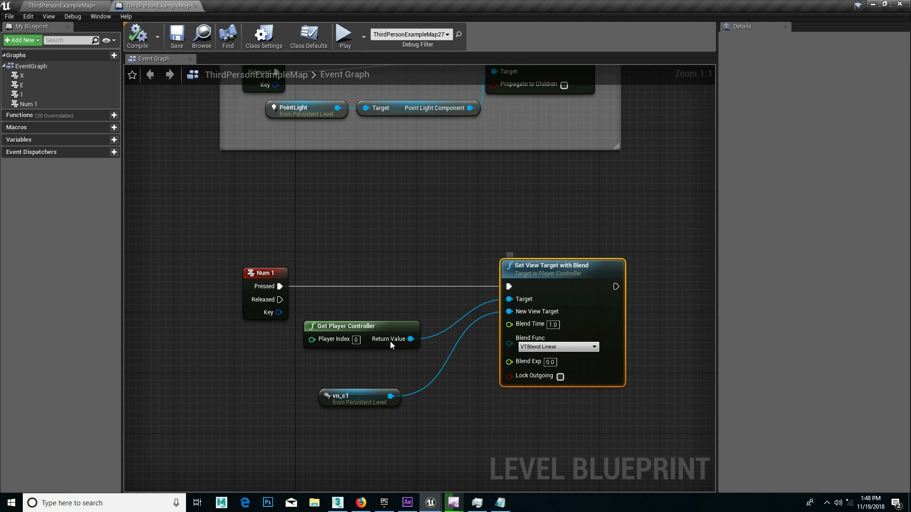
- Shift the Get Player Controller and vn_c1 nodes slightly closer to the Set View Target with Blend node
click(367, 332)
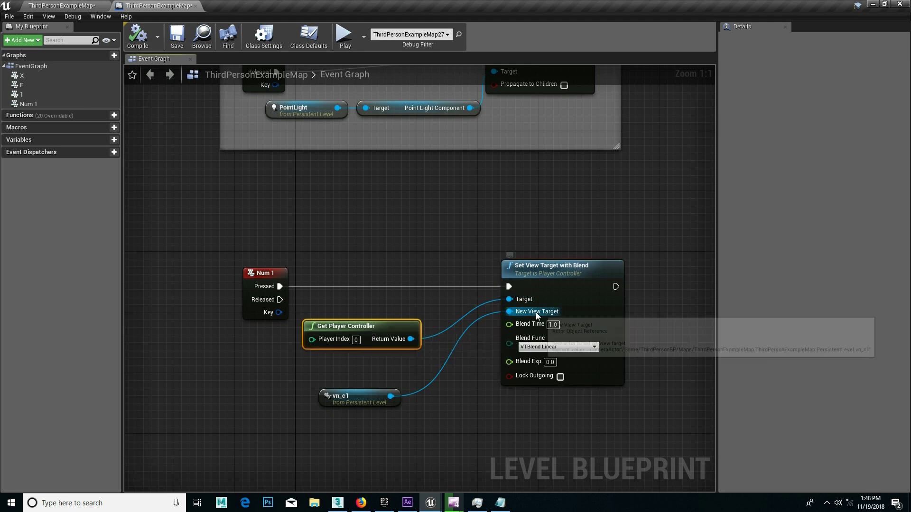
drag(378, 323, 385, 323)
click(358, 392)
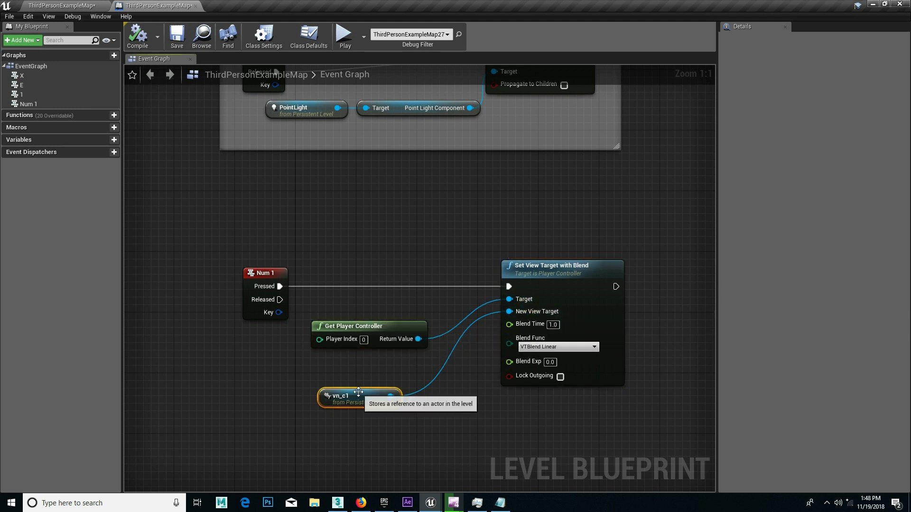
drag(359, 393, 366, 386)
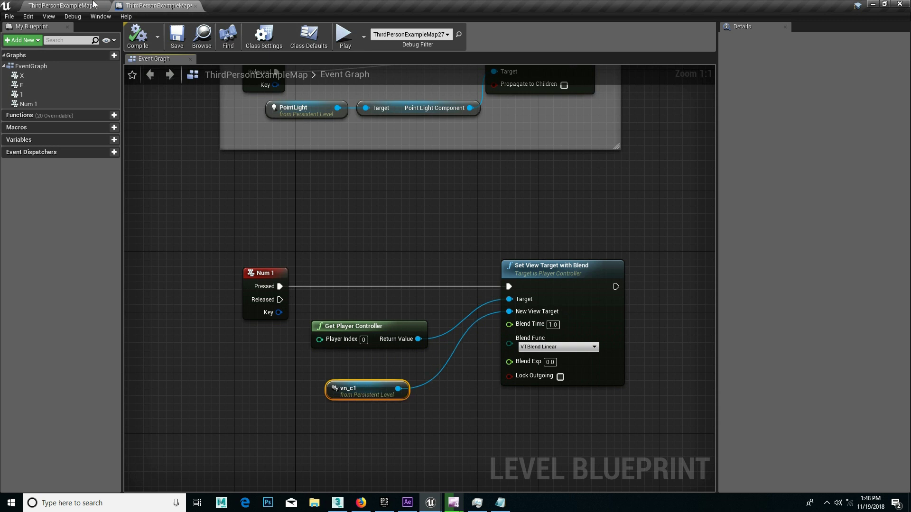
- Select camera vn_c1 in the level to examine its preview, and review the Blend Time on Set View Target with Blend
click(62, 5)
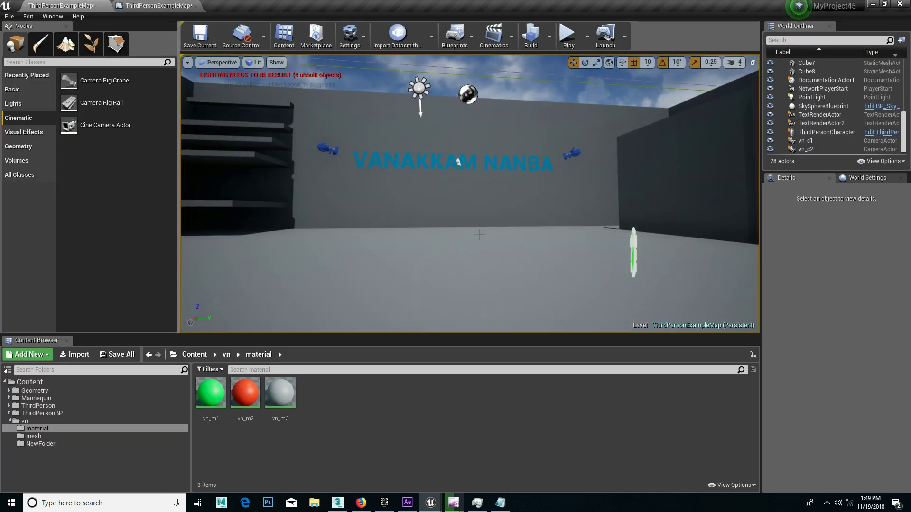
click(330, 151)
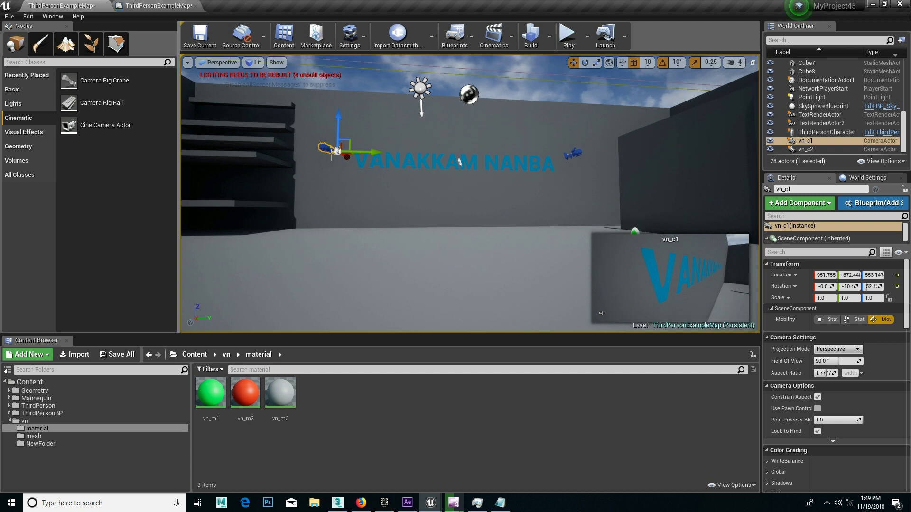
click(157, 5)
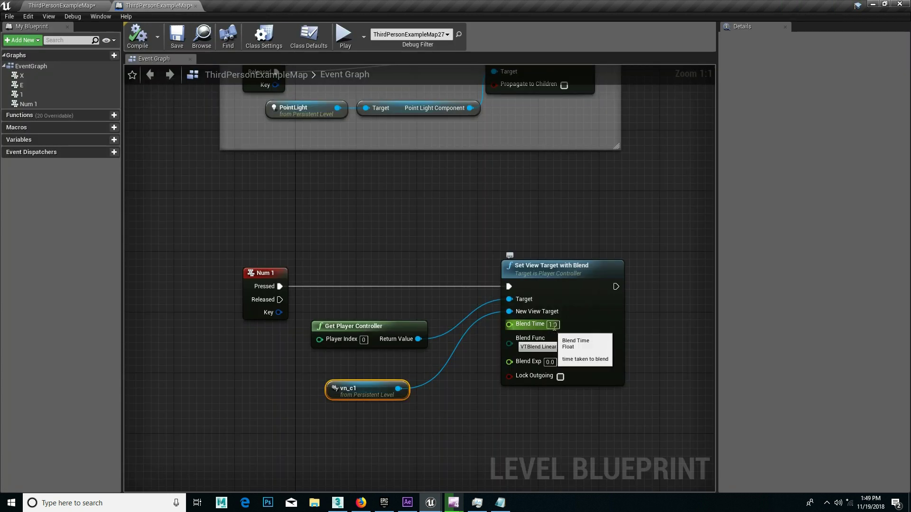
click(553, 325)
click(569, 323)
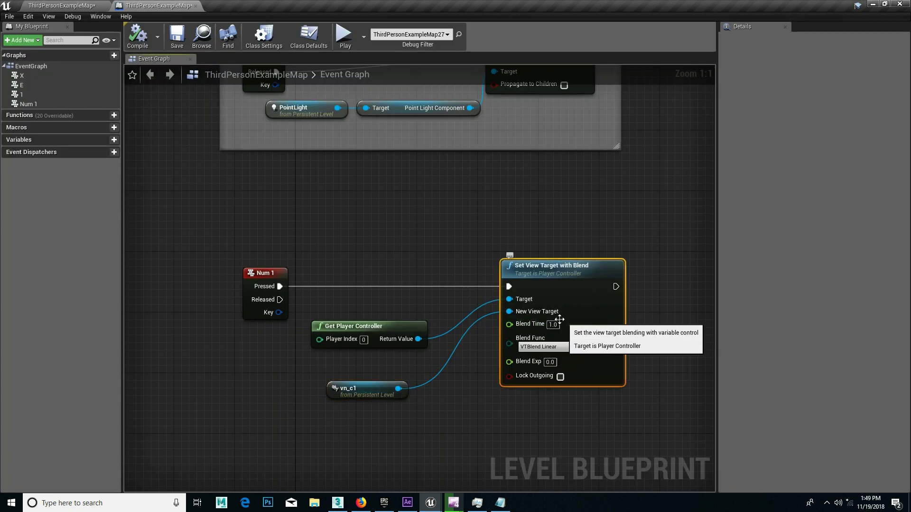
- Add a keyboard event for the 2 key beside the vn_c2 reference
right_drag(497, 413, 462, 329)
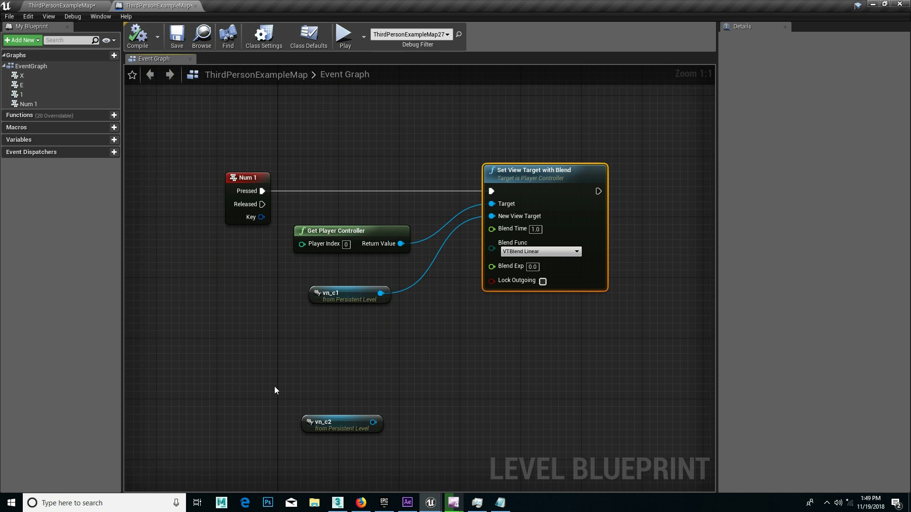
right_click(249, 376)
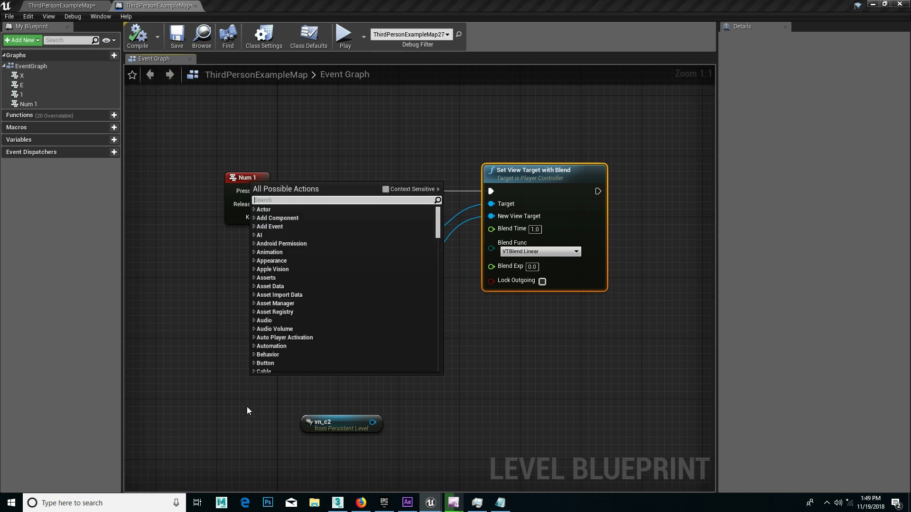
text(2)
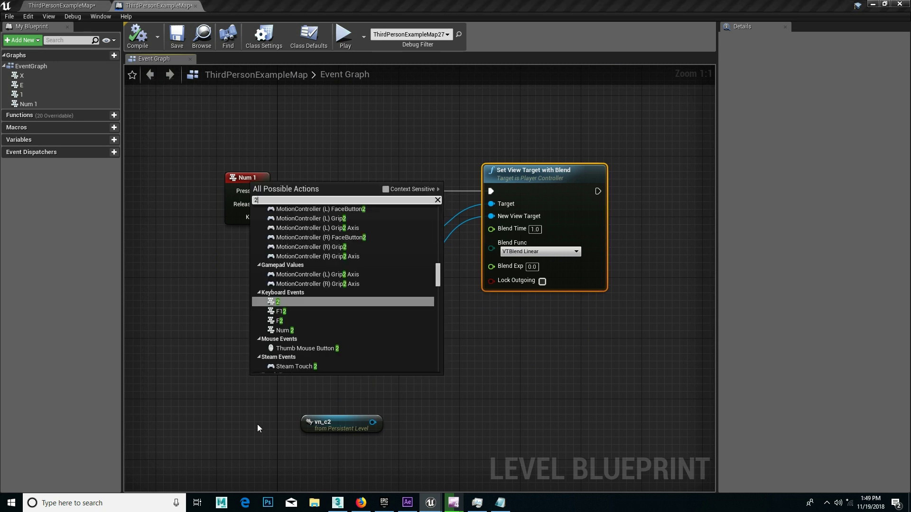
key(Return)
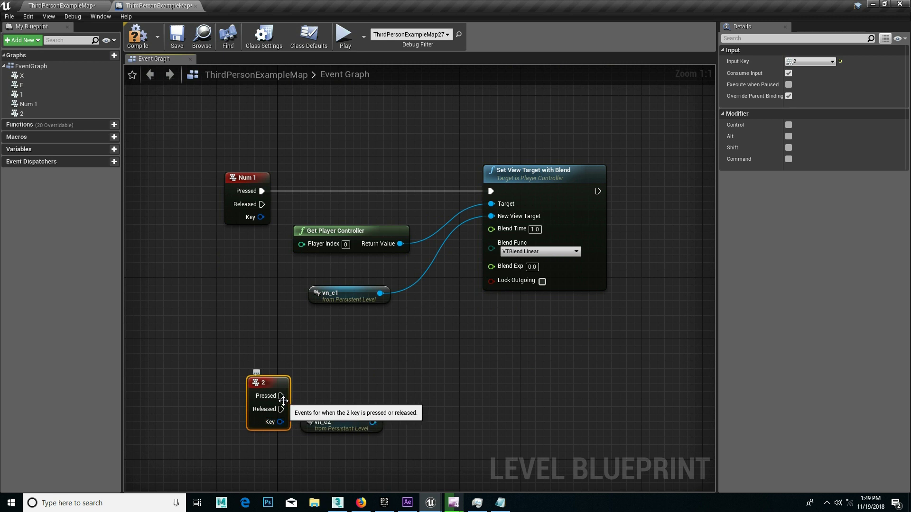
- Replace the 2 key event with a Num 2 keyboard event above the vn_c2 reference
key(Delete)
right_click(259, 377)
key(Escape)
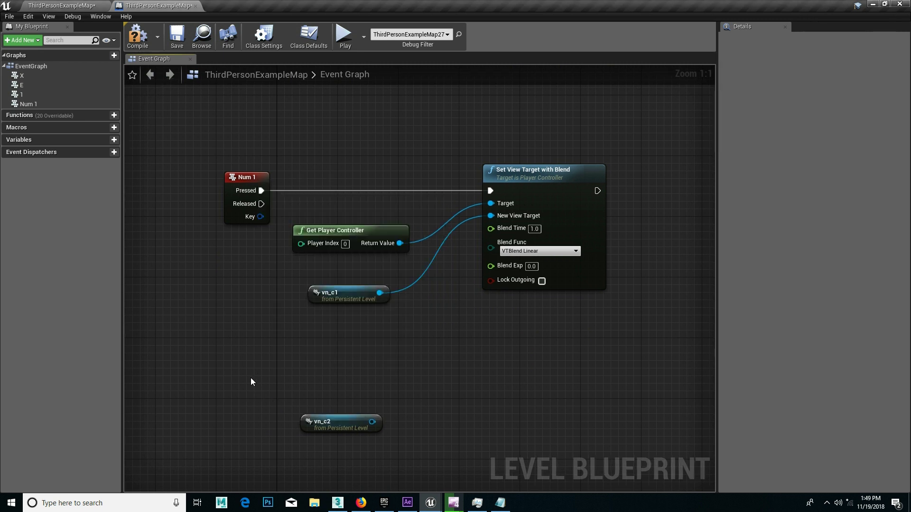
right_click(249, 382)
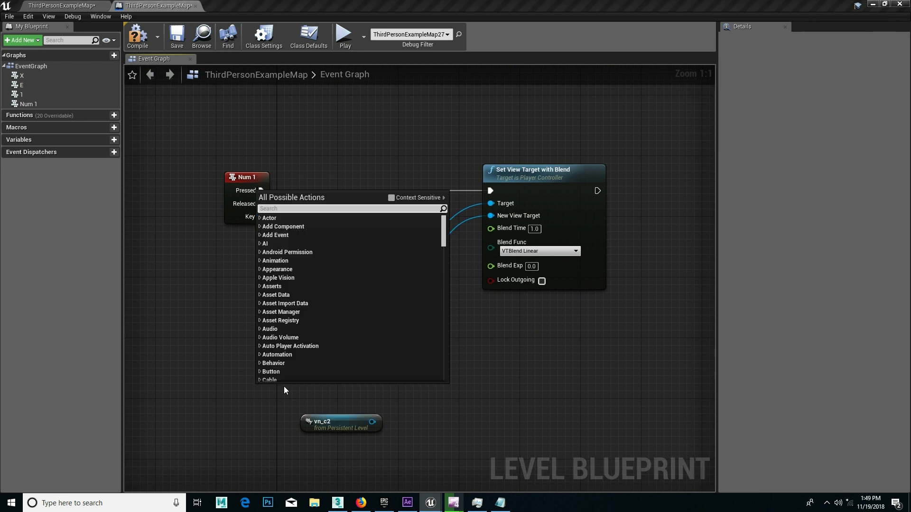
text(2)
click(292, 339)
drag(279, 392, 493, 378)
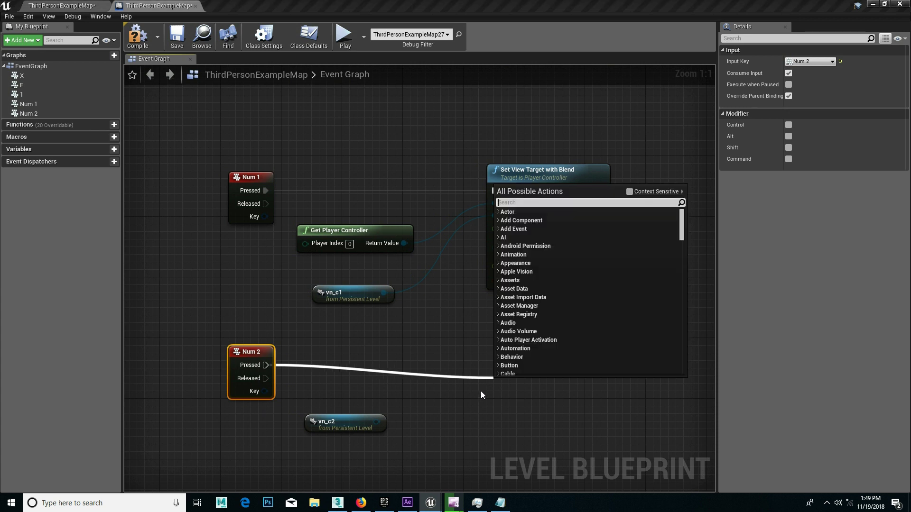
text(set)
click(477, 414)
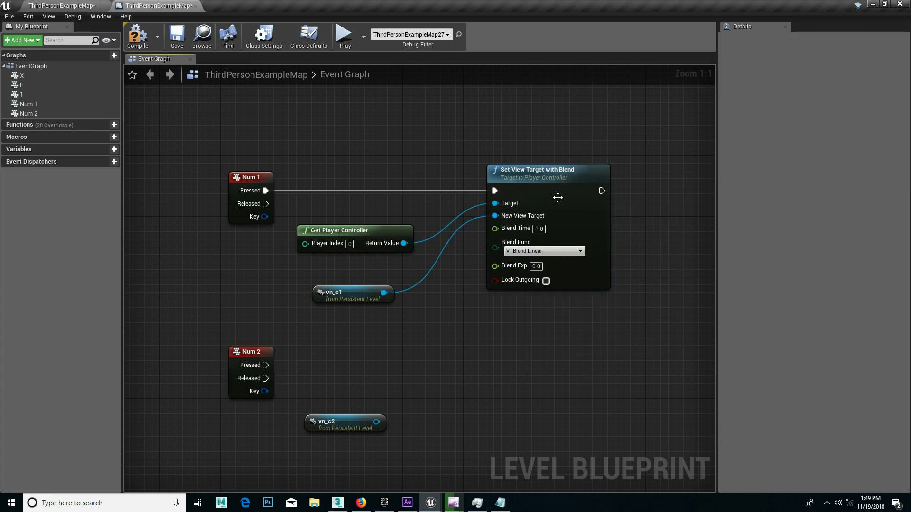
- Duplicate the Get Player Controller and Set View Target with Blend nodes and place the copies beside the Num 2 event
drag(601, 324, 408, 161)
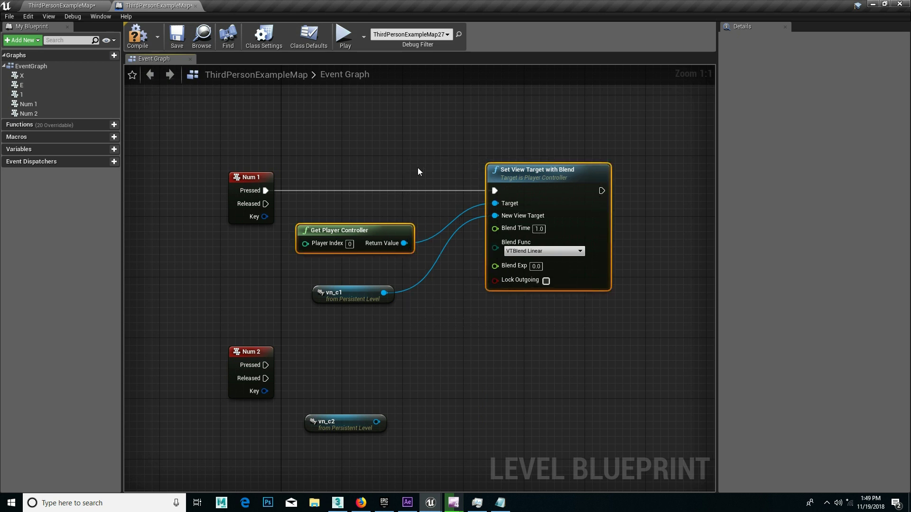
key(ctrl+v)
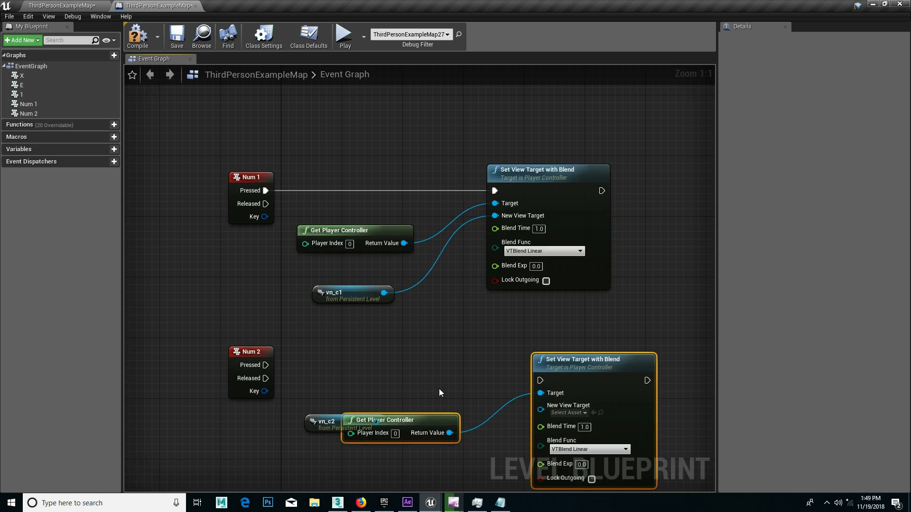
drag(571, 375, 540, 326)
click(327, 363)
- Wire Num 2's Pressed output and vn_c2 into the copied Set View Target with Blend, and align the nodes feeding it
drag(265, 365, 509, 343)
drag(376, 422, 486, 380)
drag(437, 428, 410, 373)
drag(362, 424, 376, 450)
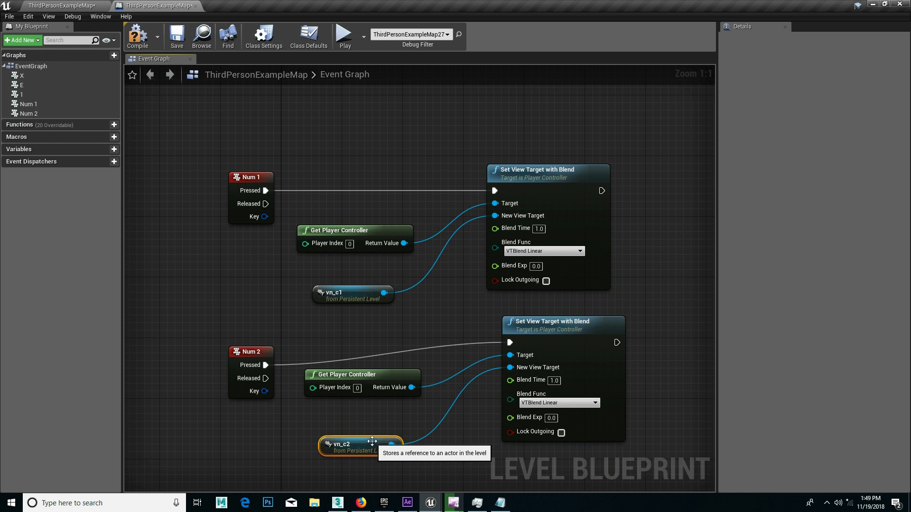
drag(257, 357, 256, 335)
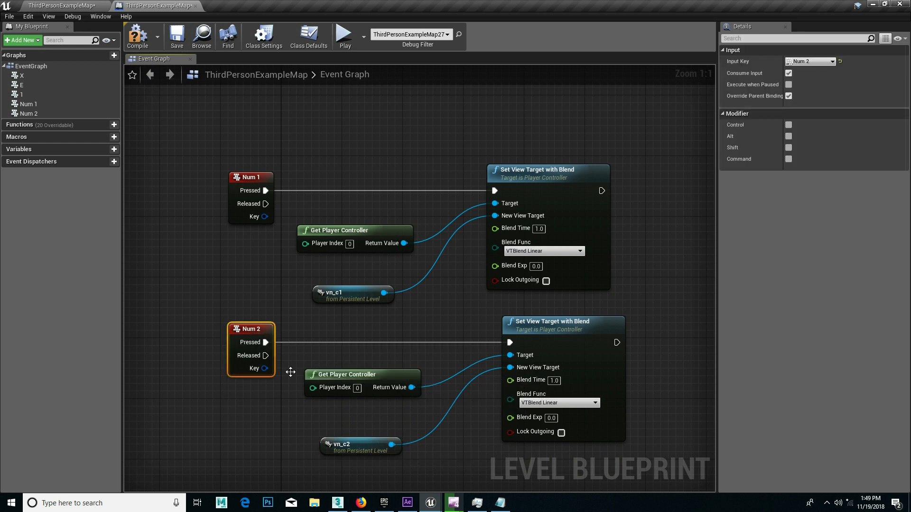
click(327, 377)
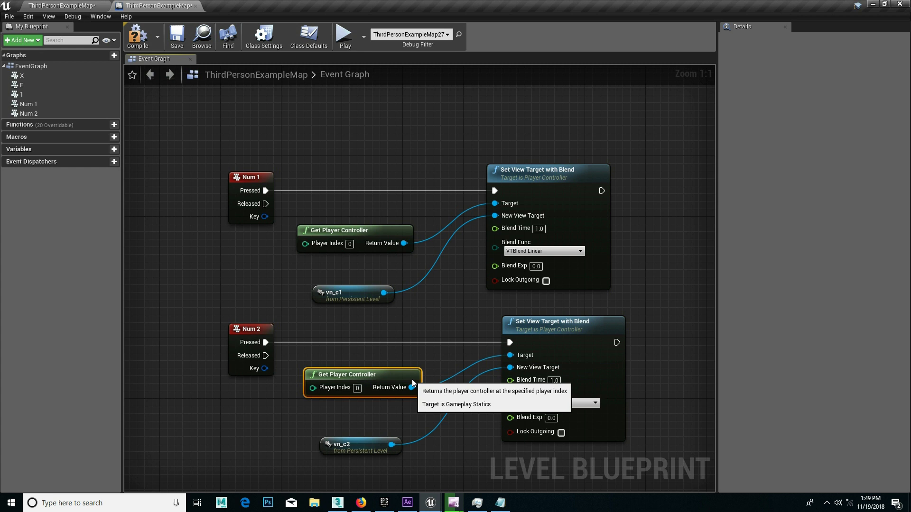
click(375, 447)
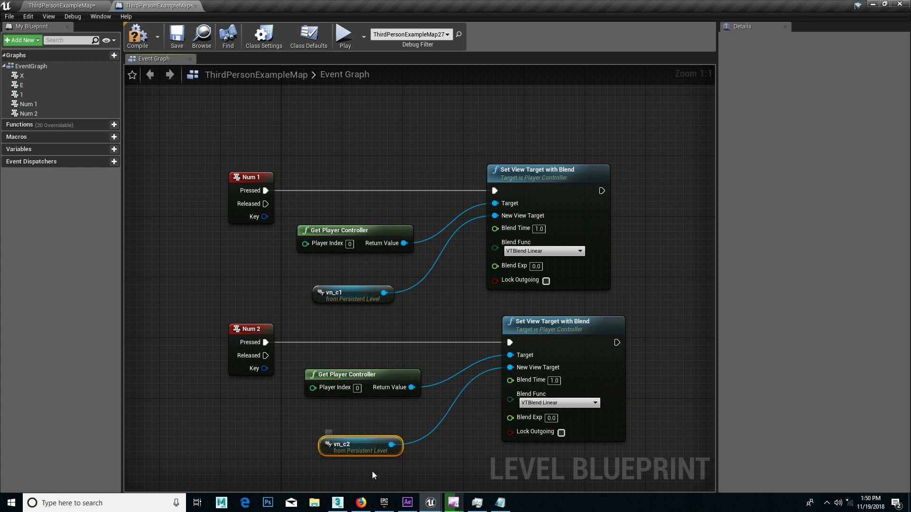
- Save and compile the level blueprint
click(180, 35)
click(138, 40)
click(137, 38)
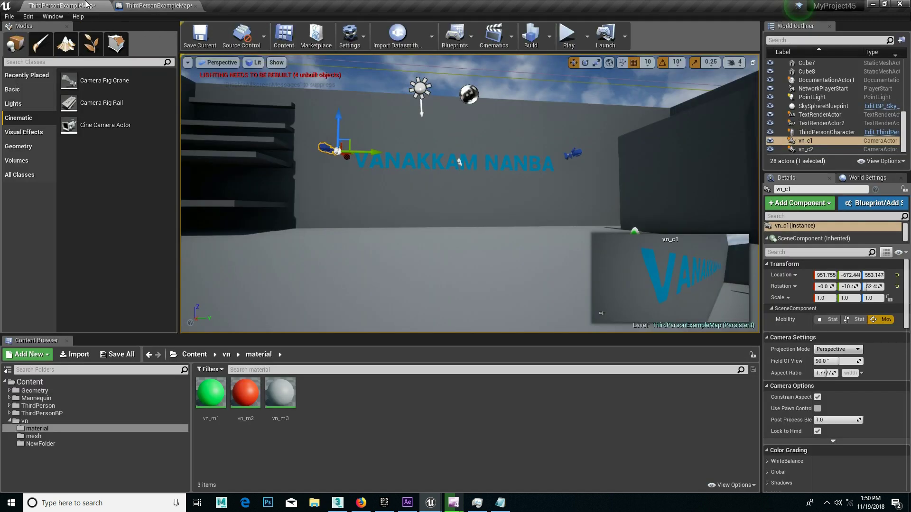
- Play the level in the viewport to test switching the view between cameras vn_c1 and vn_c2
click(89, 5)
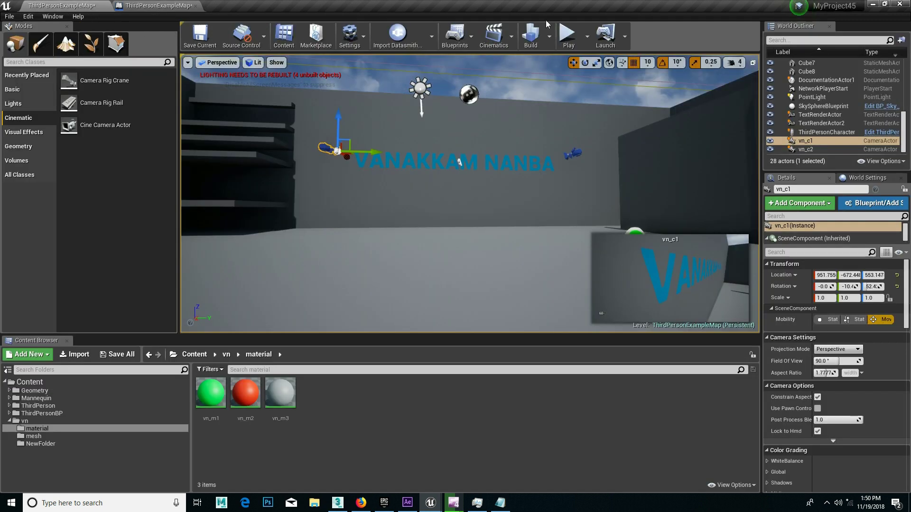
click(555, 113)
key(w)
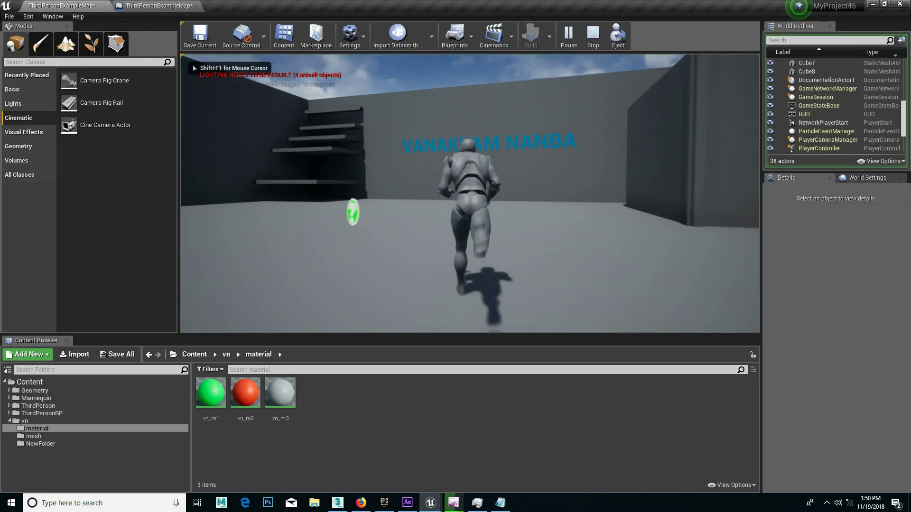
key(a)
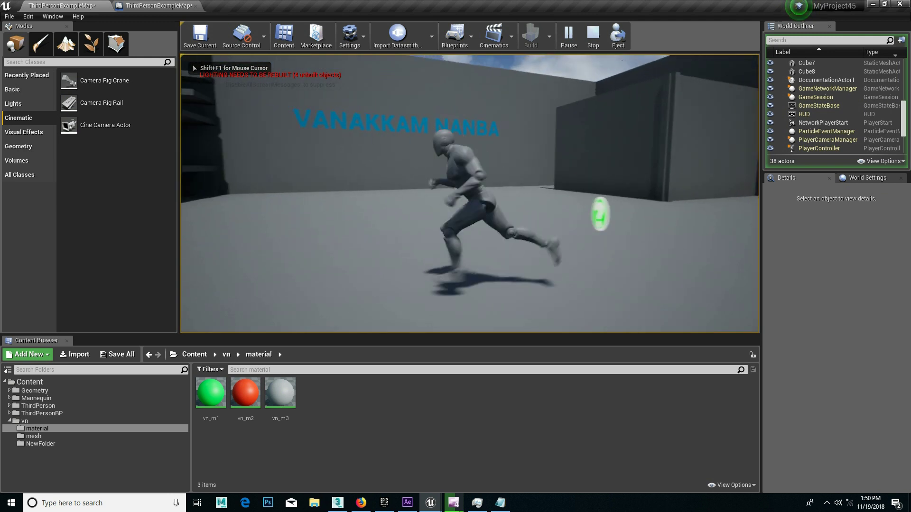
key(w)
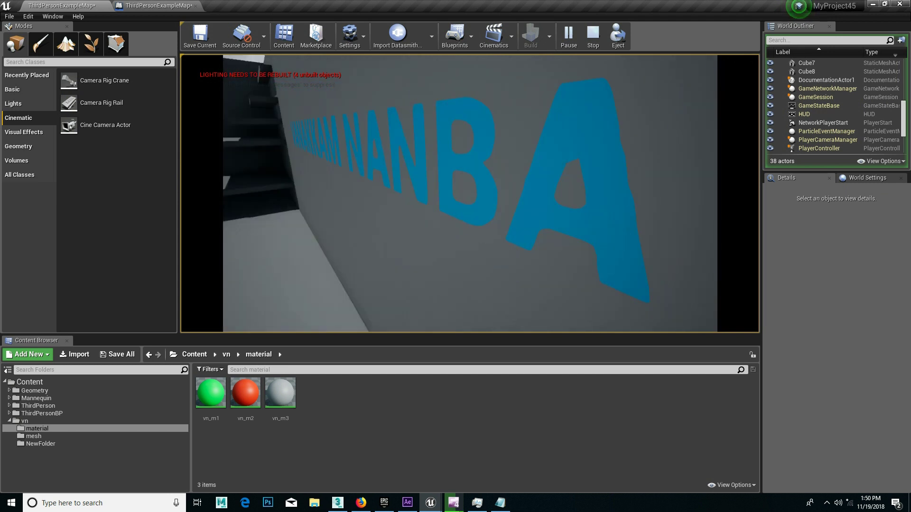
key(Escape)
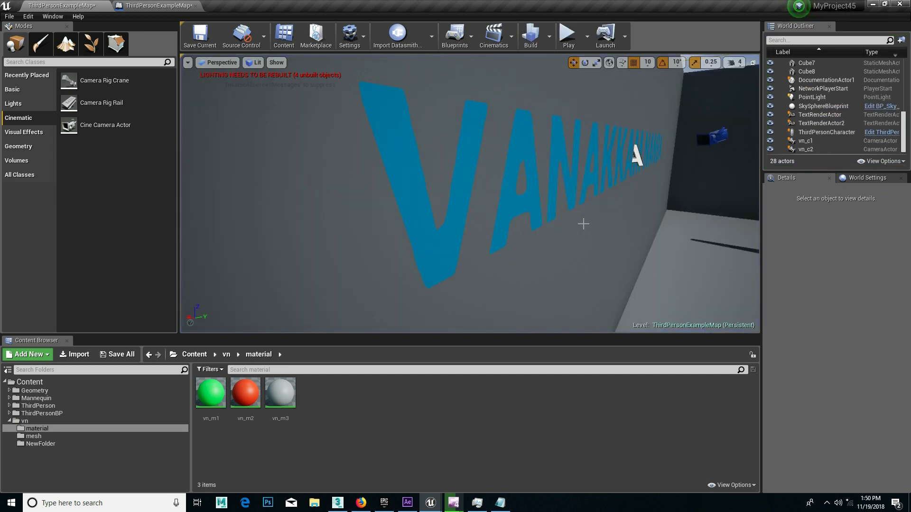
- Set Blend Time to 2.0 on both Set View Target with Blend nodes and compile the level blueprint
click(158, 6)
click(539, 228)
text(2)
click(559, 387)
text(2)
click(212, 152)
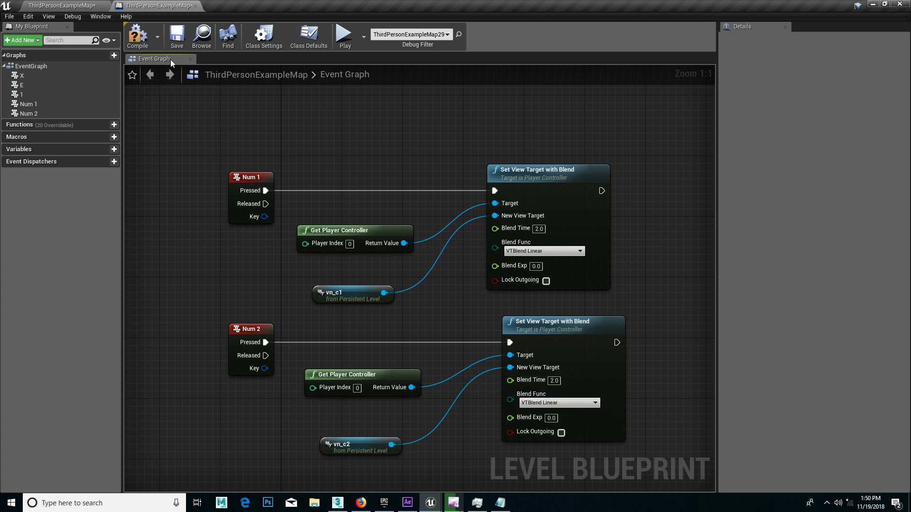
click(137, 38)
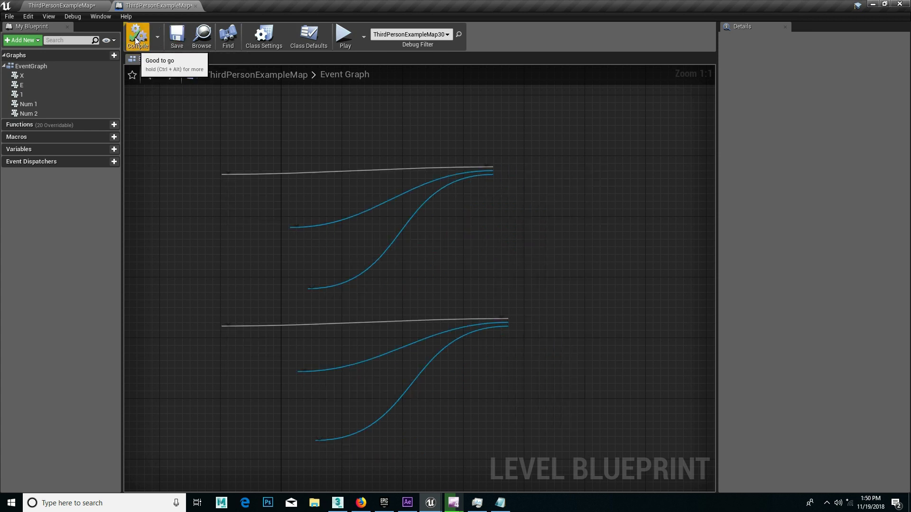
- Play the level again and switch repeatedly between vn_c1 and vn_c2 to examine the slower camera blend
click(67, 5)
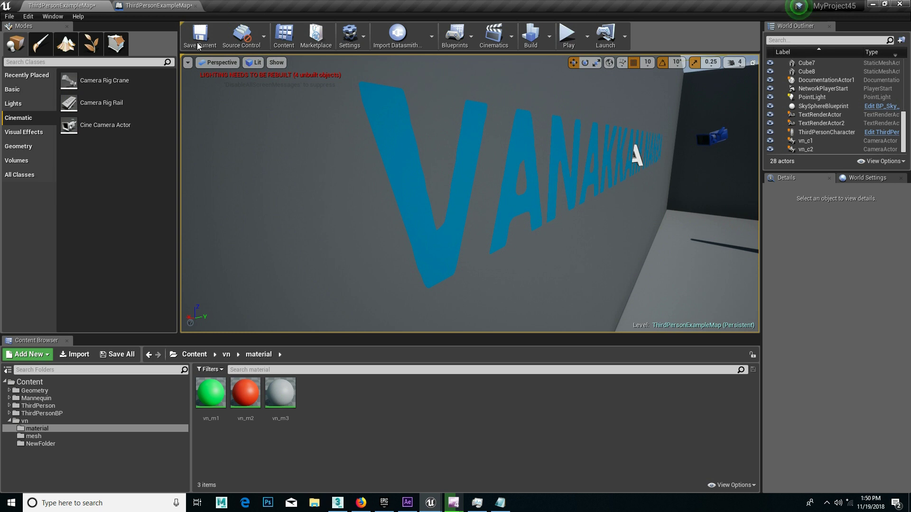
click(565, 42)
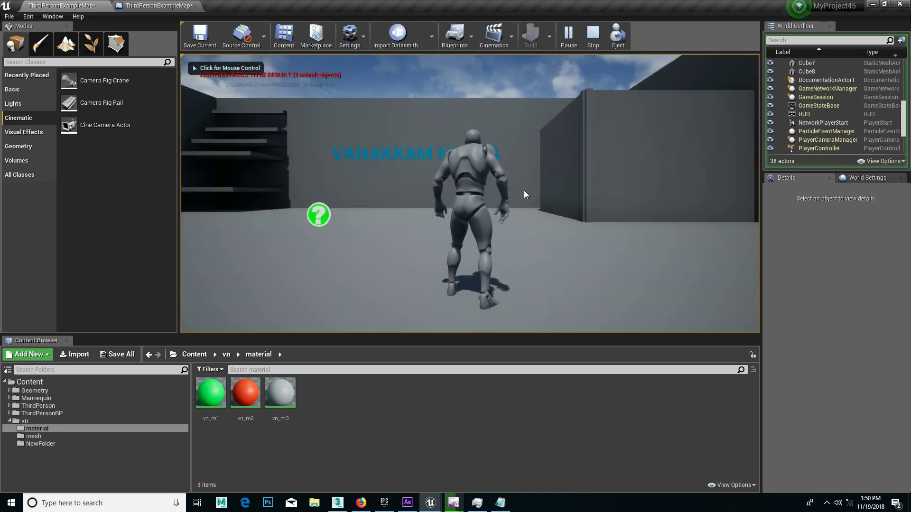
click(524, 194)
key(w)
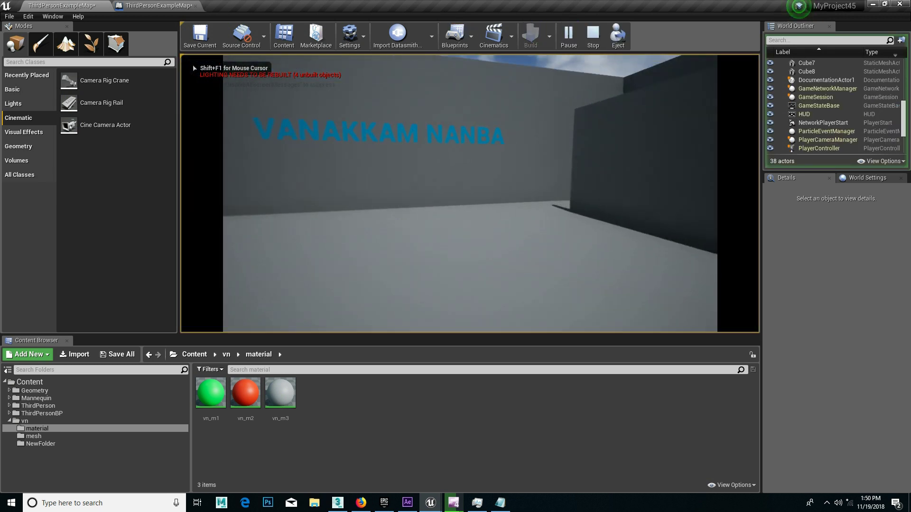
key(w)
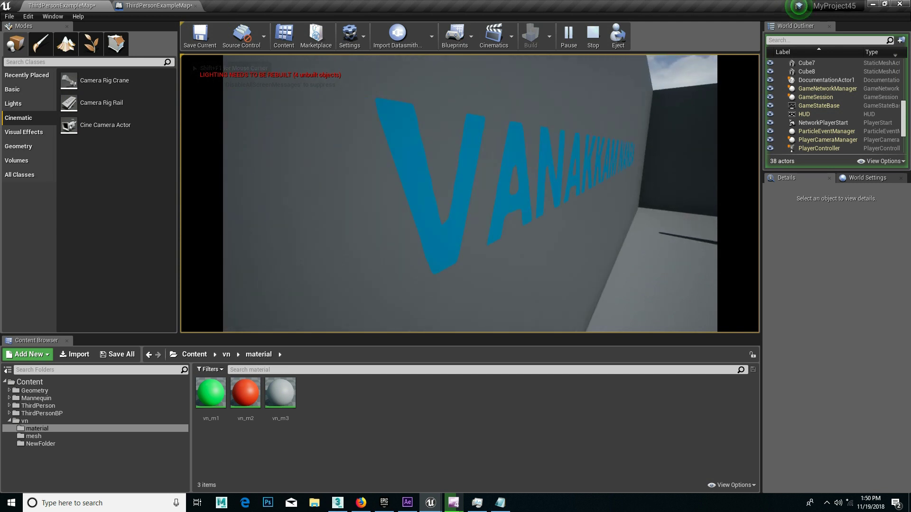
key(w)
key(w)
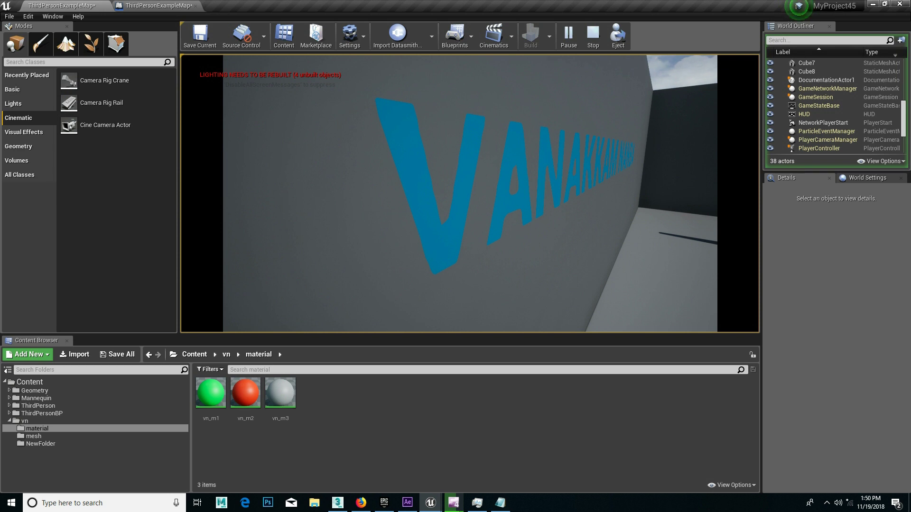
key(w)
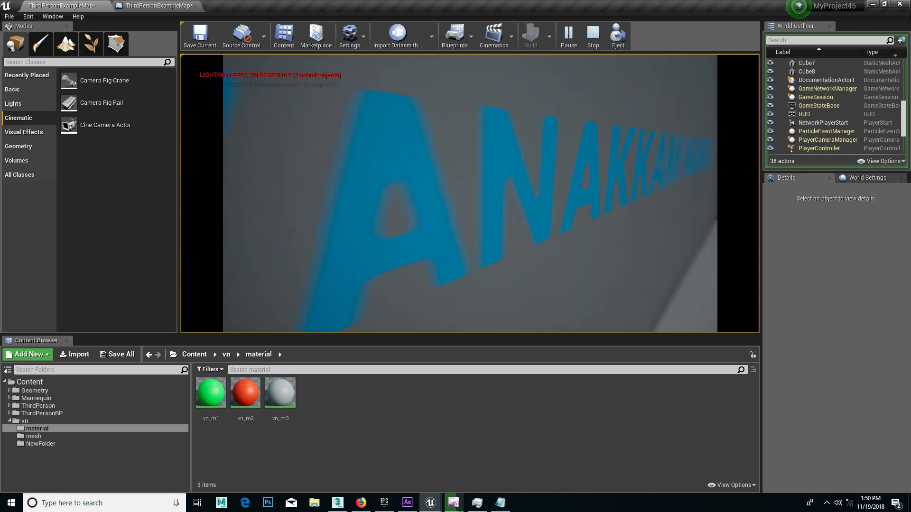
key(s)
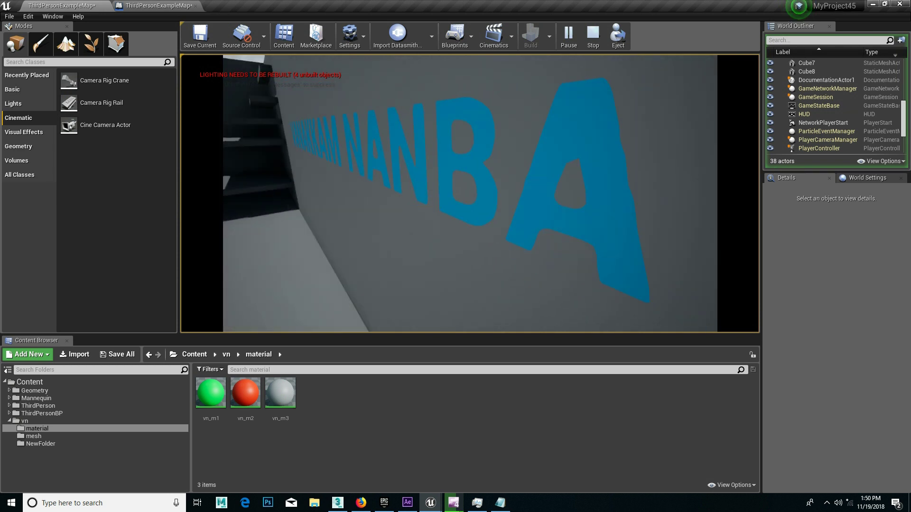
key(w)
key(s)
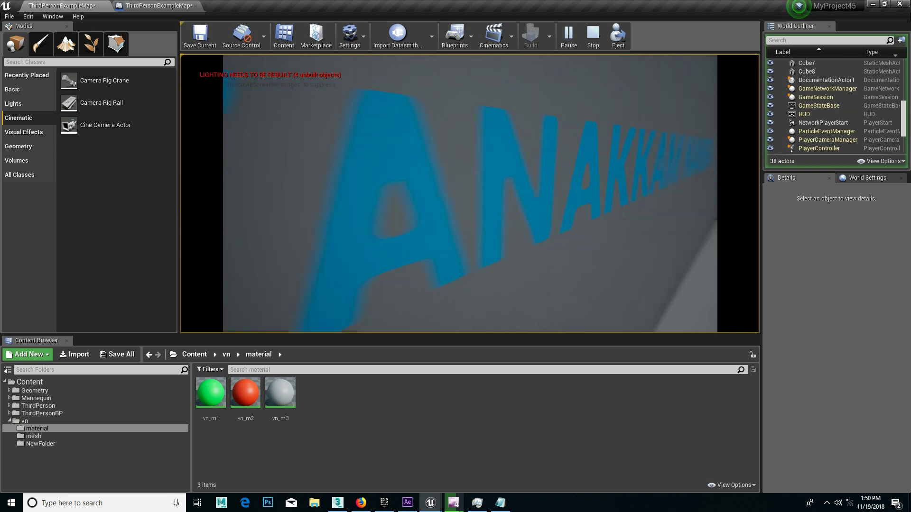
key(w)
key(s)
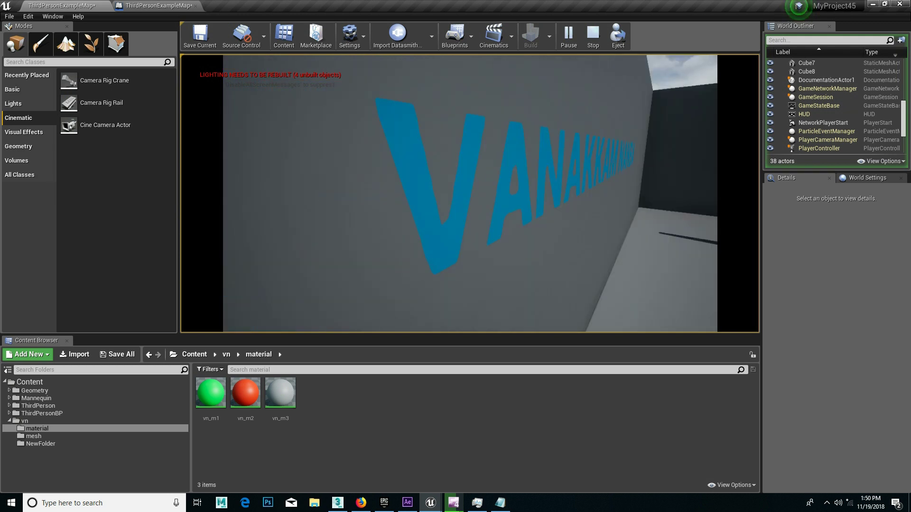
key(w)
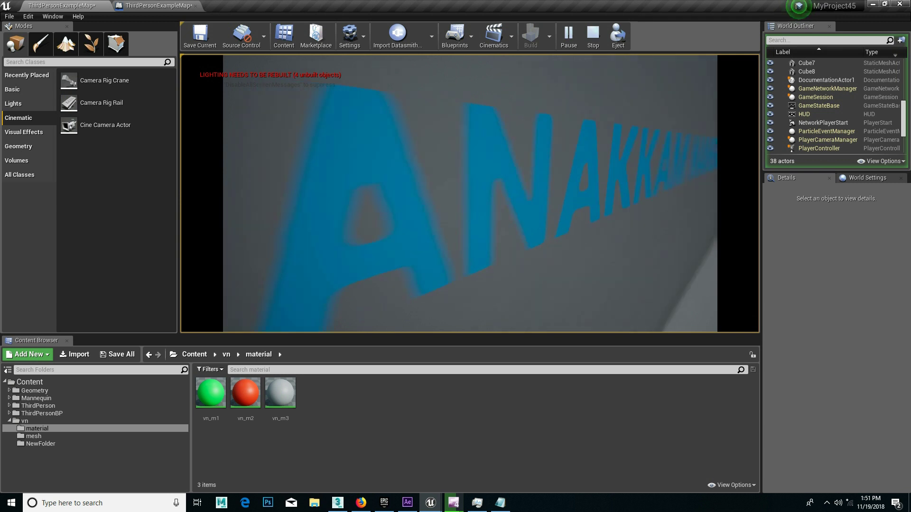
key(s)
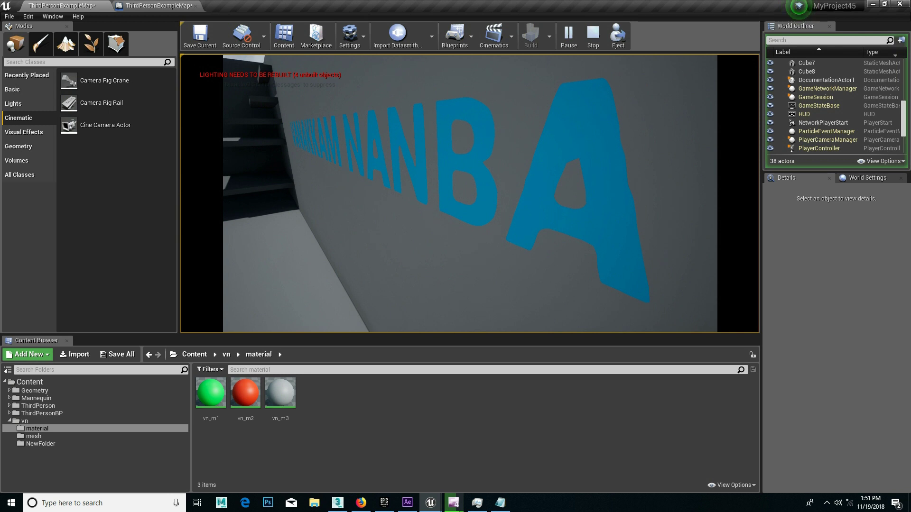
key(Escape)
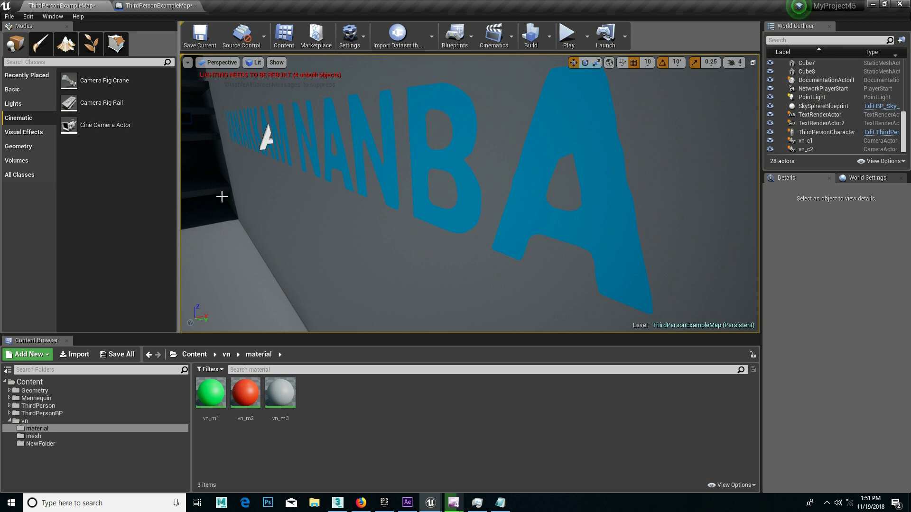
- Turn off Constrain Aspect Ratio for cameras vn_c1 and vn_c2 in the level
right_drag(375, 195, 429, 179)
click(387, 194)
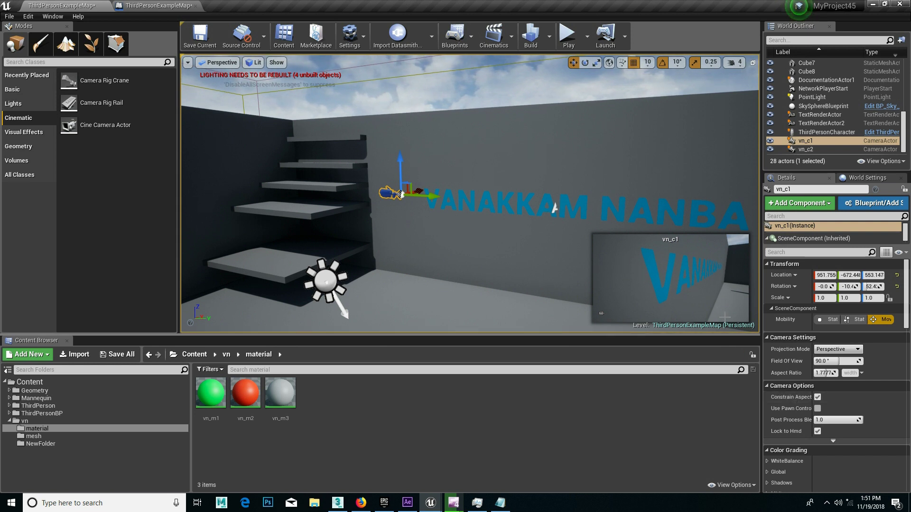
click(817, 398)
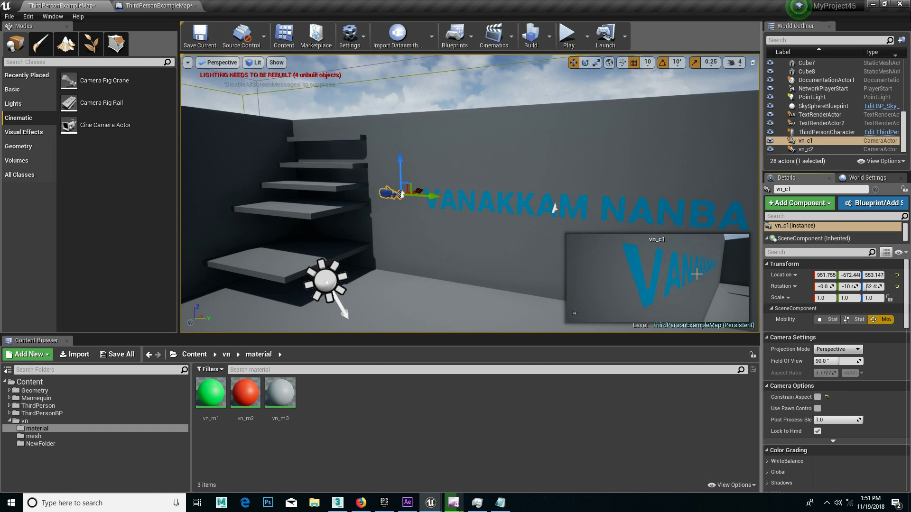
right_drag(590, 197, 664, 205)
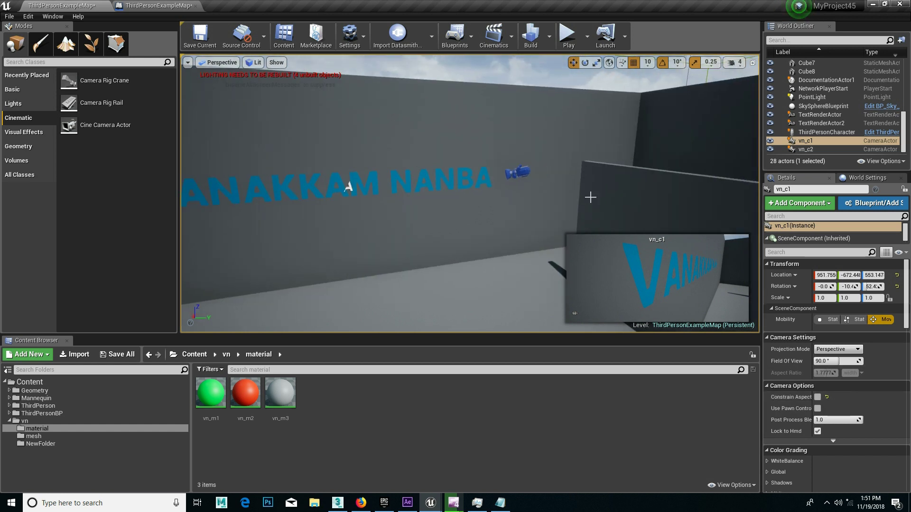
click(525, 172)
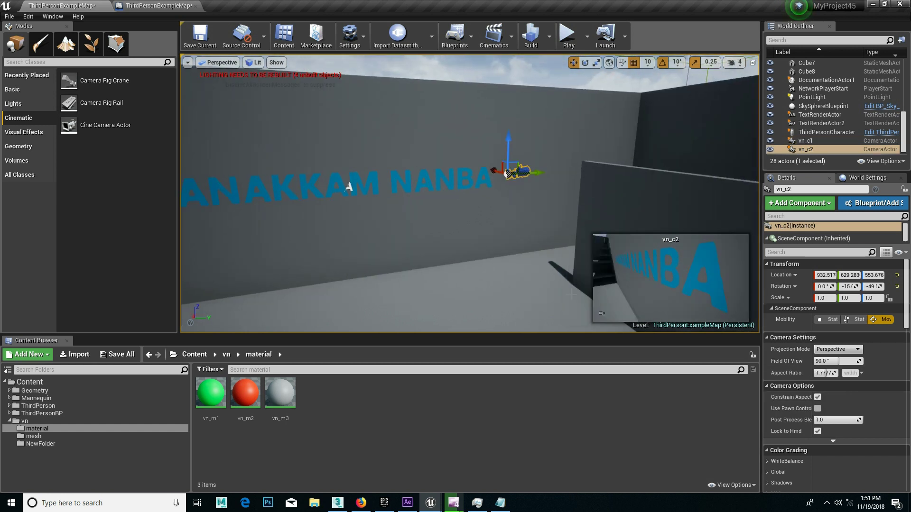
click(817, 397)
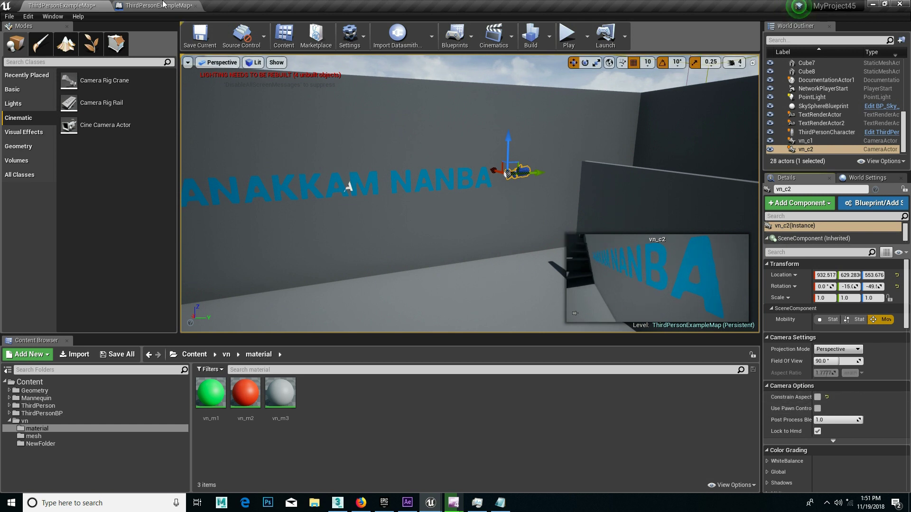
- Save the current level and play it in the viewport to check the blends between cameras vn_c1 and vn_c2
click(200, 36)
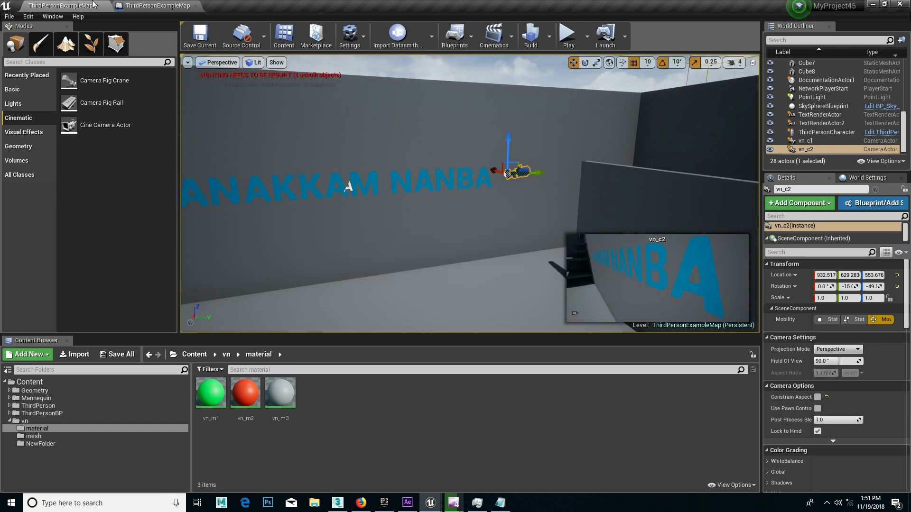
click(558, 34)
click(546, 119)
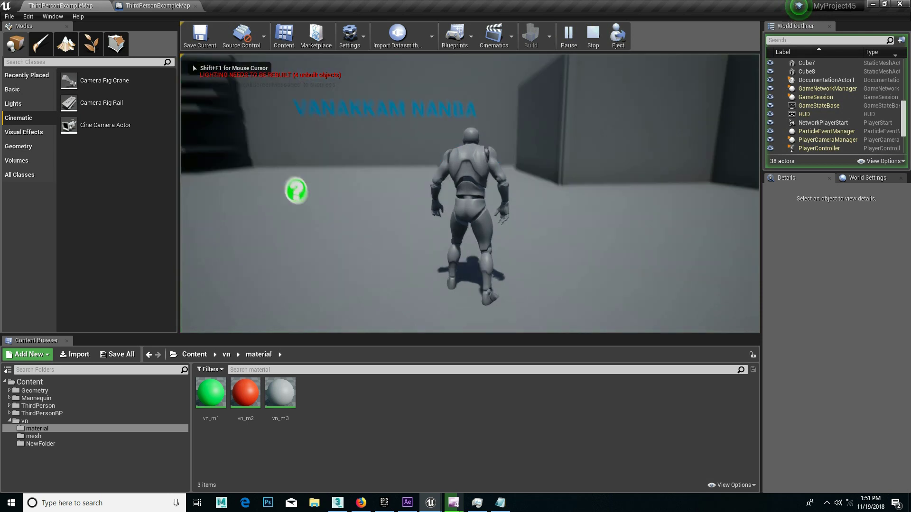
key(w)
key(w)
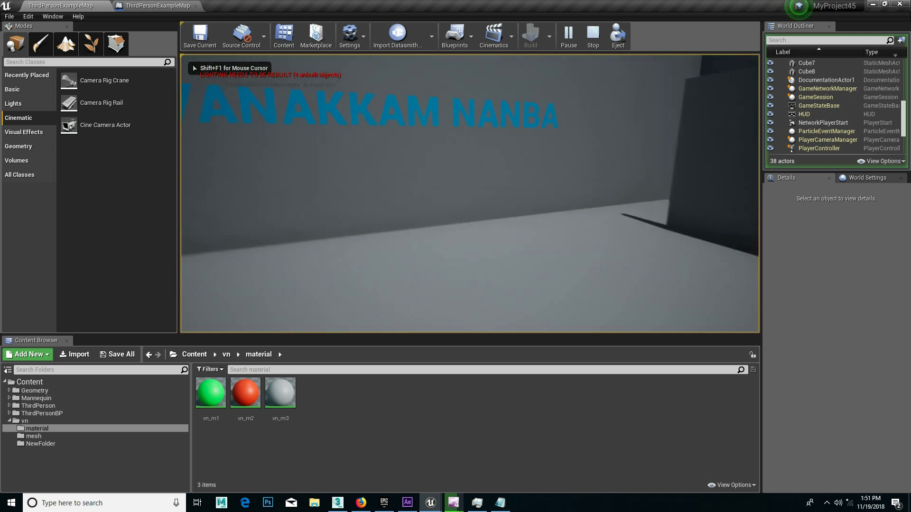
key(a)
key(w)
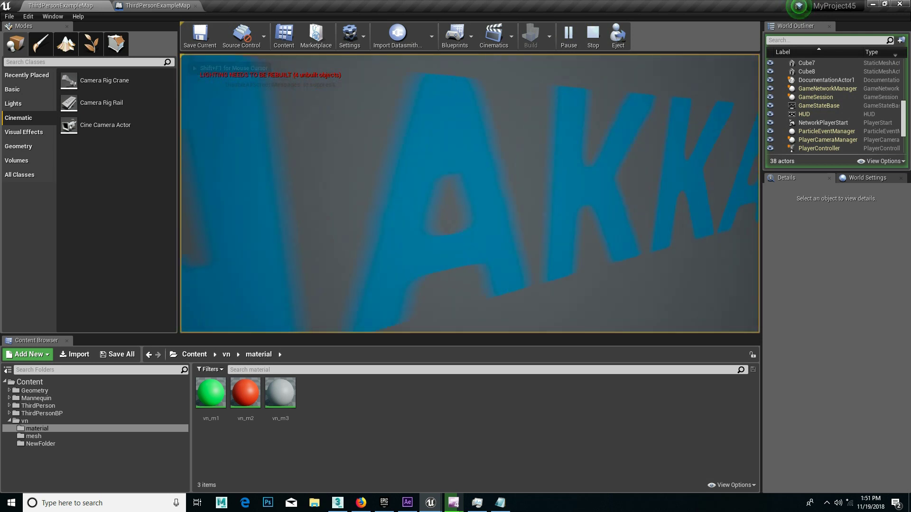
key(s)
key(w)
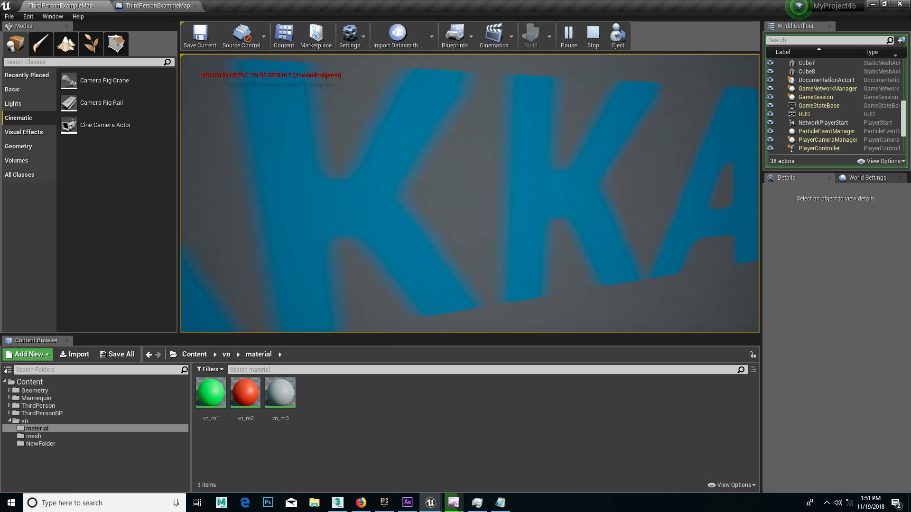
key(s)
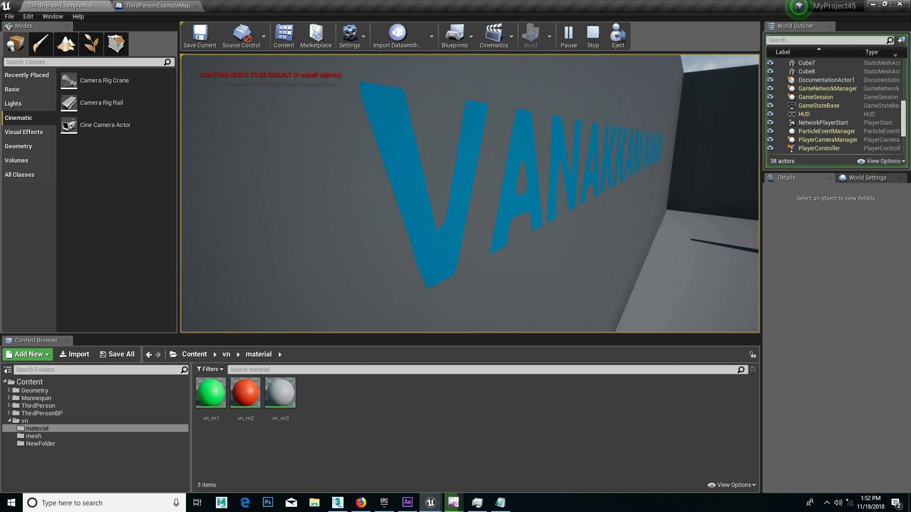
key(Escape)
right_drag(470, 193, 213, 200)
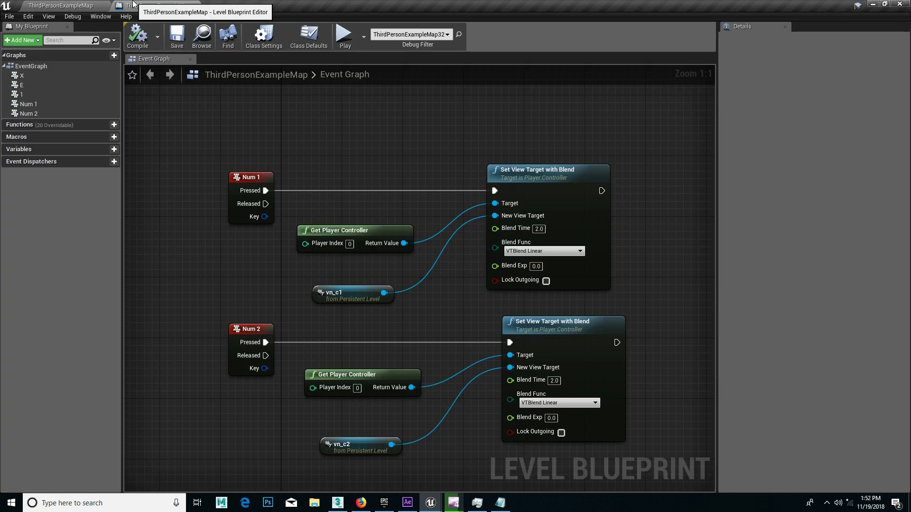
- Return to the level blueprint and examine the Num 1 and Num 2 camera-switching node chains
click(153, 5)
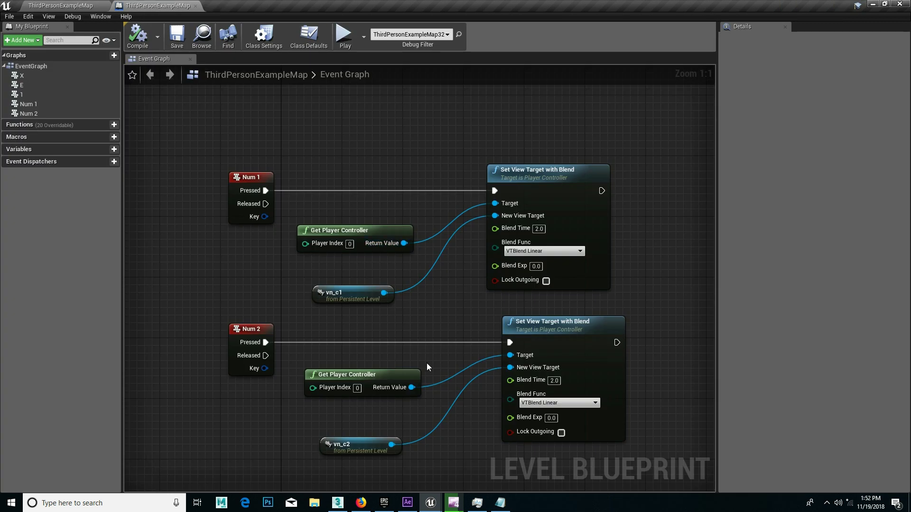
drag(412, 387, 451, 393)
click(397, 371)
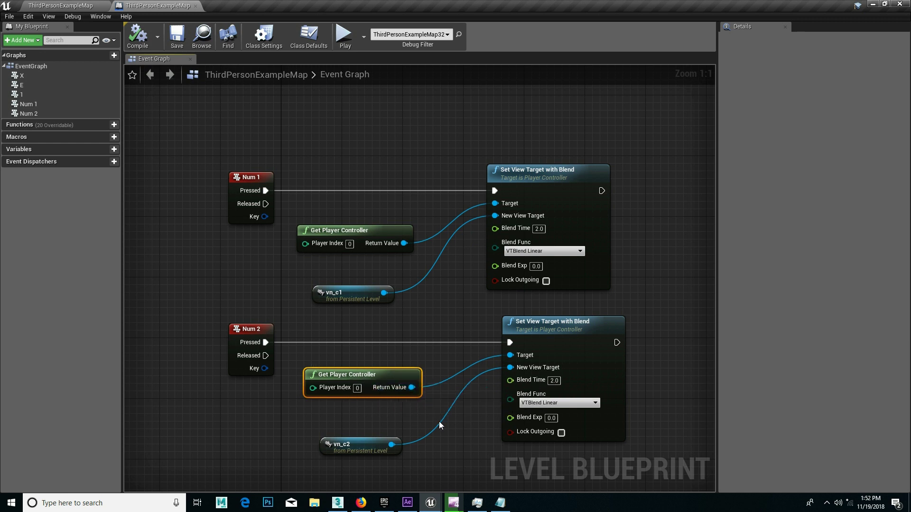
click(409, 315)
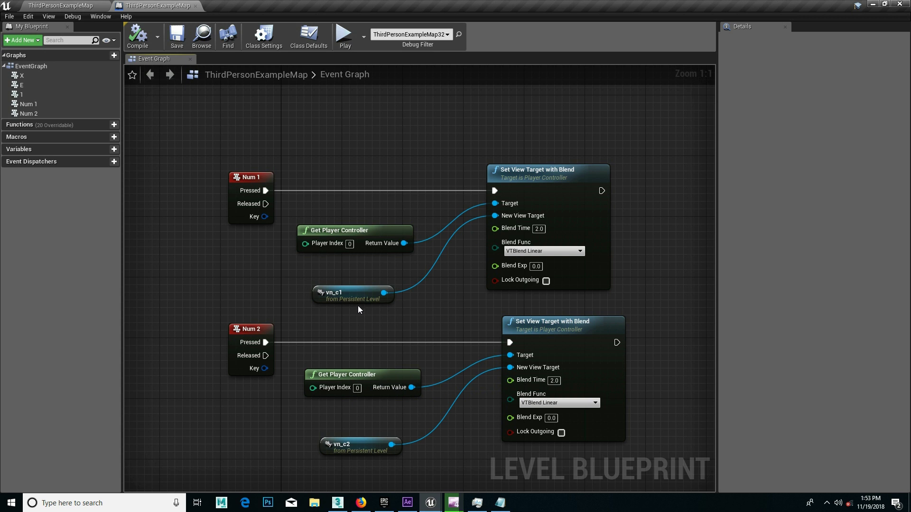
right_drag(358, 306, 372, 244)
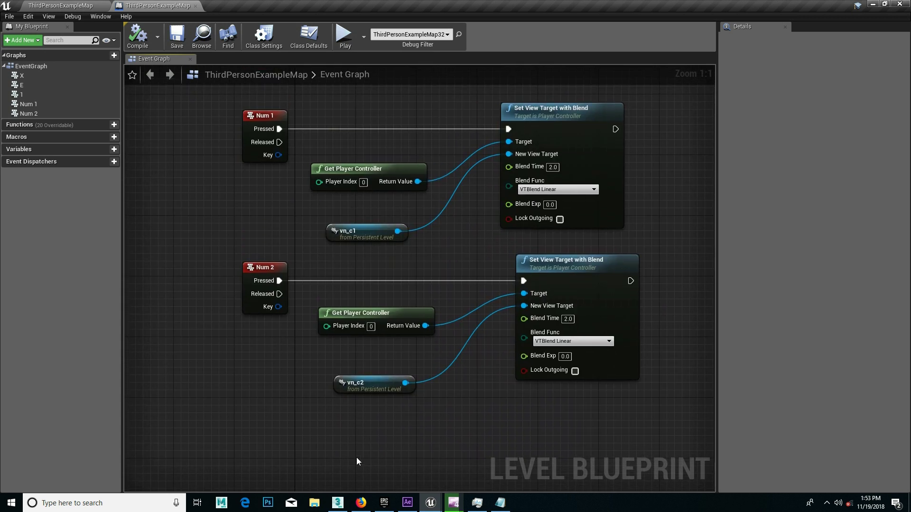
scroll(318, 441, down, 2)
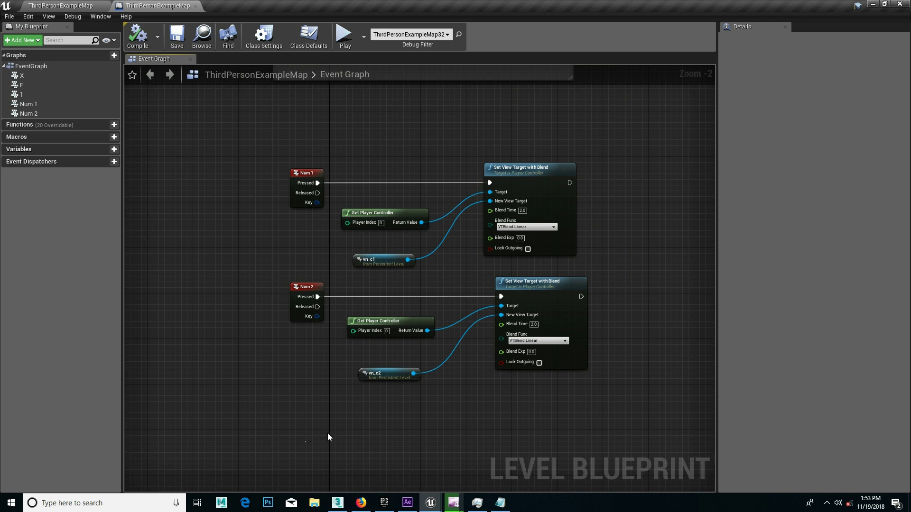
drag(349, 426, 291, 357)
drag(248, 400, 351, 484)
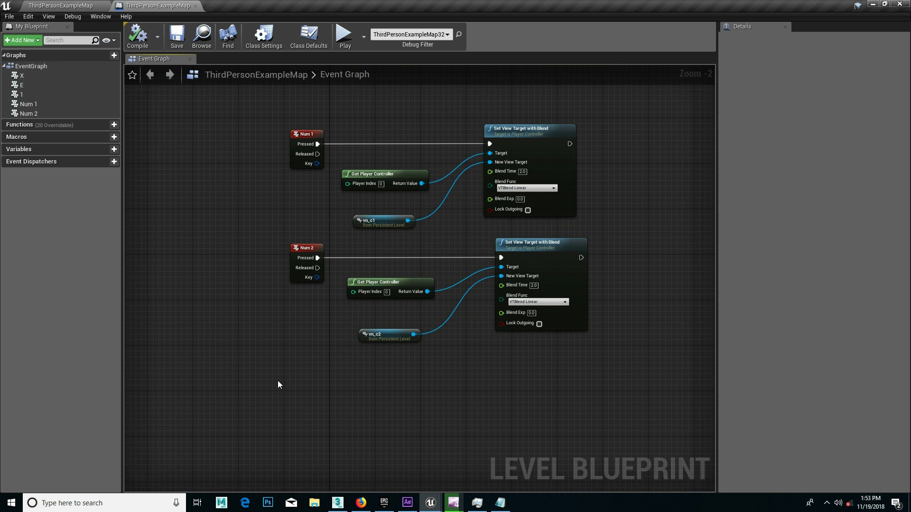
drag(346, 436, 346, 440)
drag(207, 358, 417, 480)
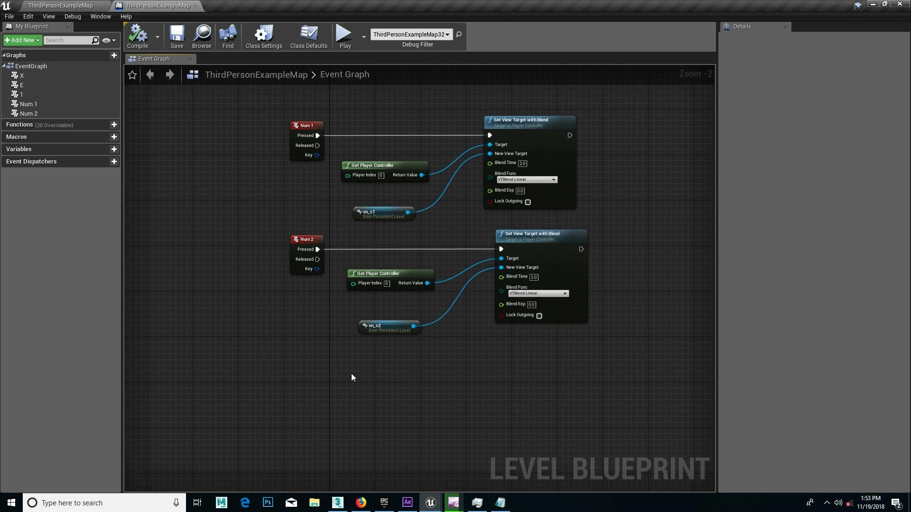
- Add a Num 3 input event to the event graph and align it below the Num 2 event
right_drag(351, 374, 363, 352)
right_click(349, 376)
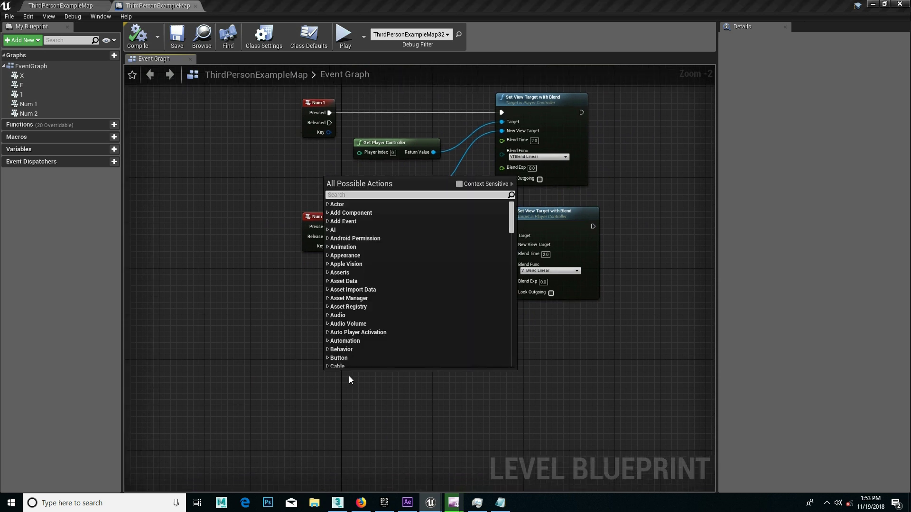
text(3)
scroll(358, 354, down, 1)
click(358, 355)
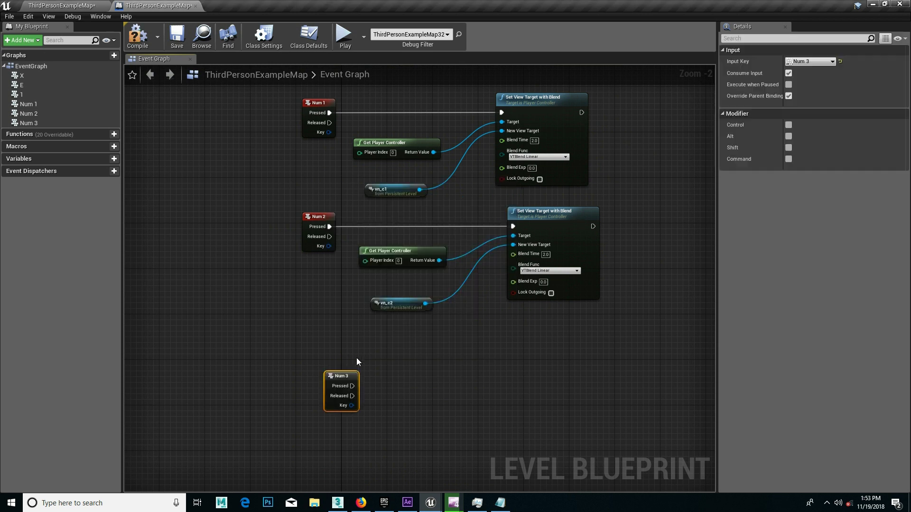
drag(345, 370, 324, 375)
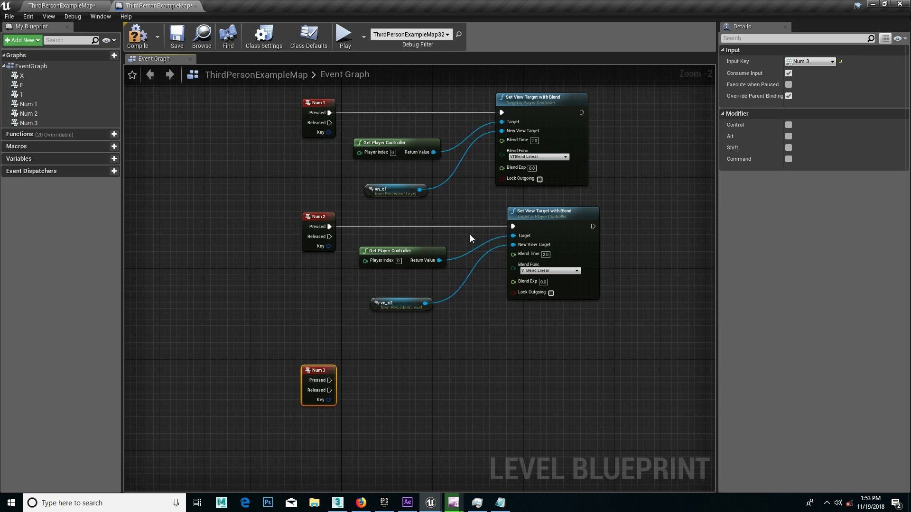
- Copy the Num 2 chain's Get Player Controller and Set View Target with Blend nodes and place the copies beside Num 3
drag(595, 331, 445, 229)
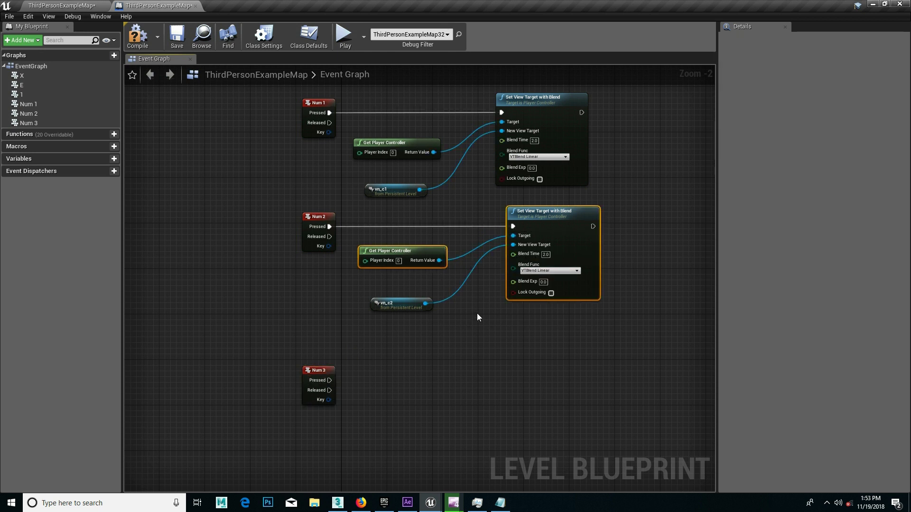
key(ctrl+c)
key(ctrl+v)
drag(584, 376, 540, 370)
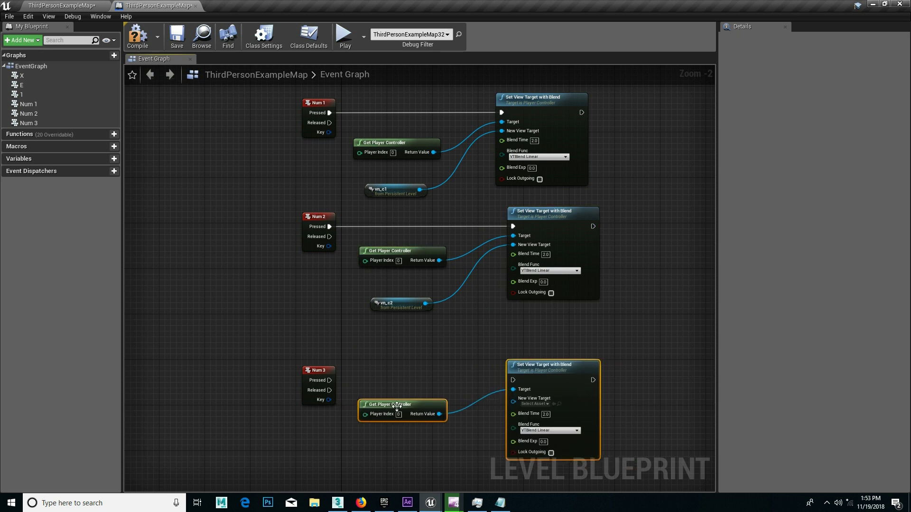
- Wire Num 3 Pressed to the copied blend node and Get Player Controller's Return Value to its New View Target, saving and compiling the blueprint
drag(439, 415, 521, 403)
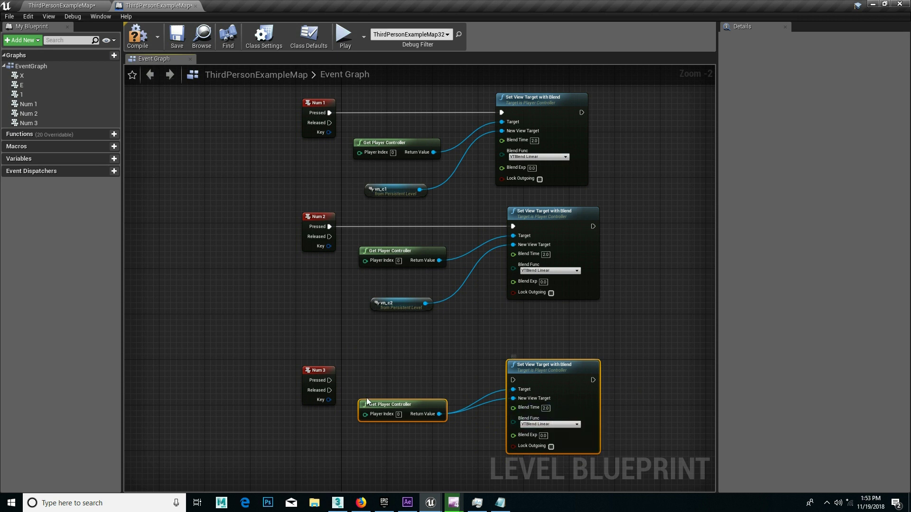
drag(332, 382, 511, 384)
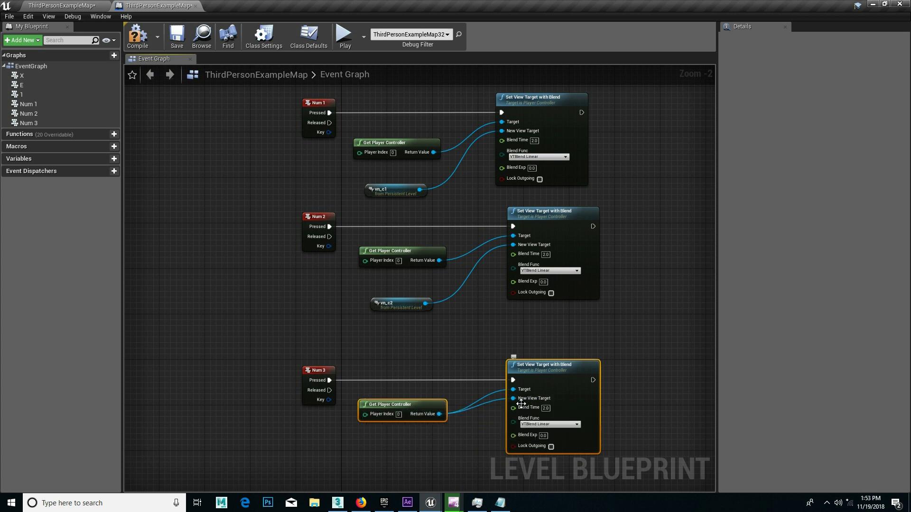
mouse_move(423, 405)
mouse_down()
mouse_move(423, 417)
mouse_move(430, 414)
mouse_up()
click(454, 404)
drag(528, 379, 535, 368)
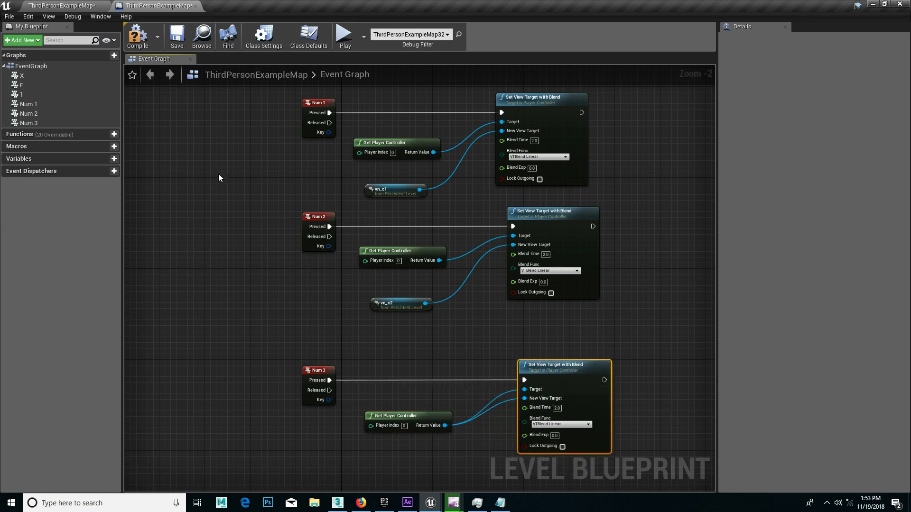
click(174, 36)
click(137, 38)
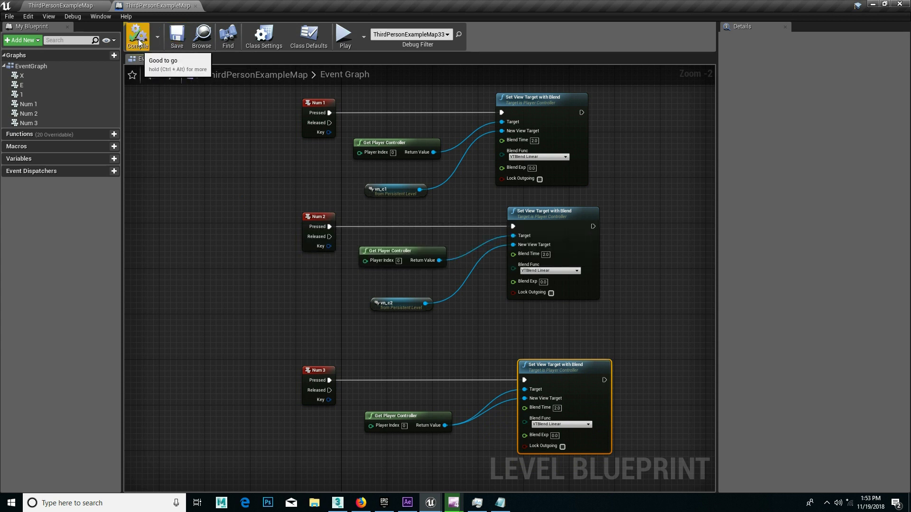
- Play the level in a preview window and test switching between vn_c1, vn_c2 and the player's view while moving the character
click(345, 36)
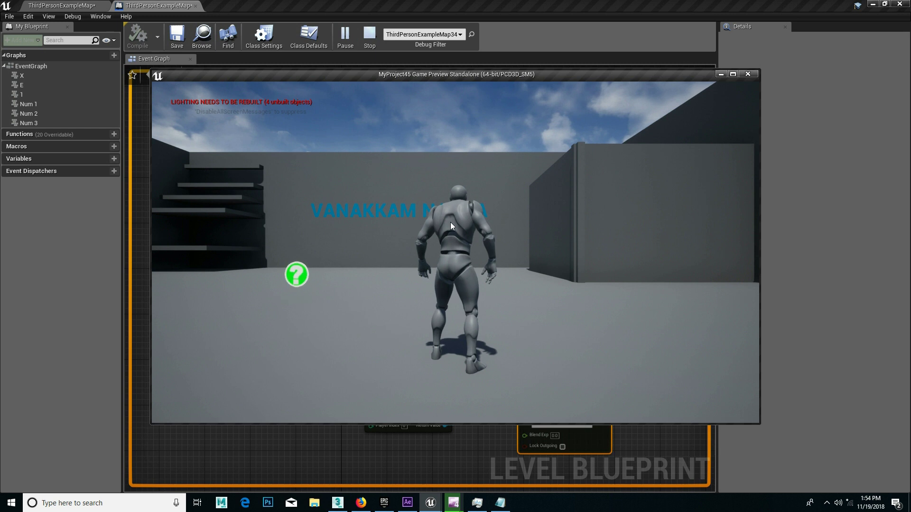
click(452, 221)
key(w)
key(w)
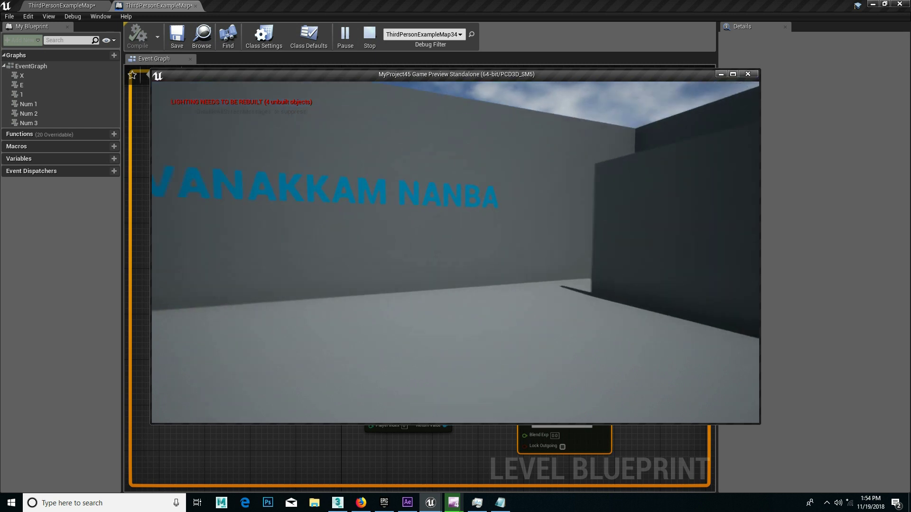
key(w)
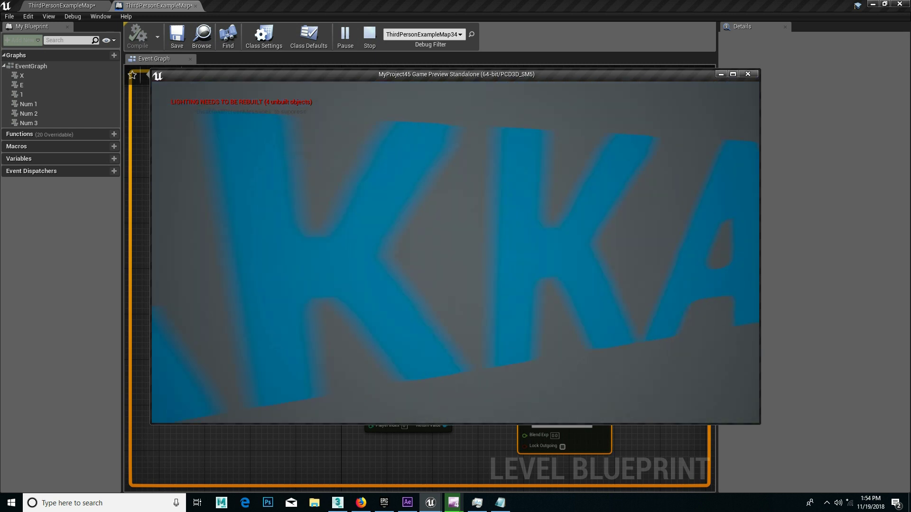
key(s)
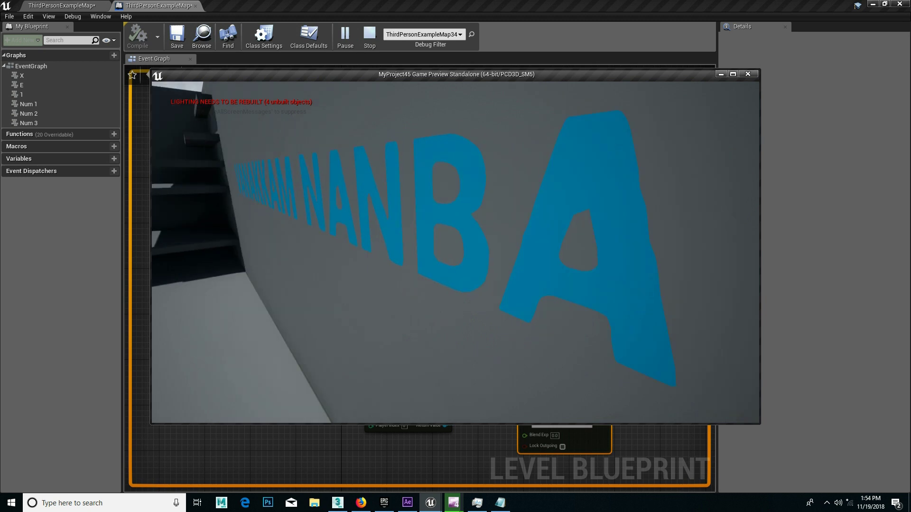
key(s)
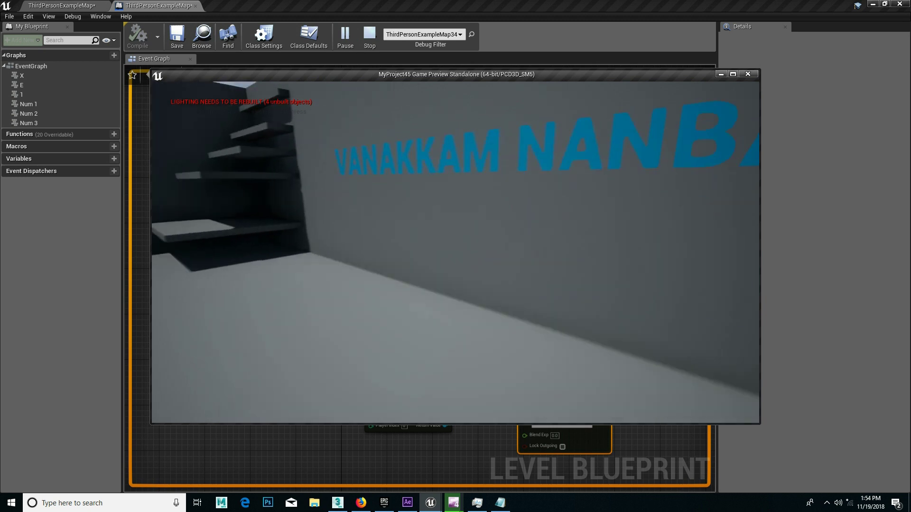
key(s)
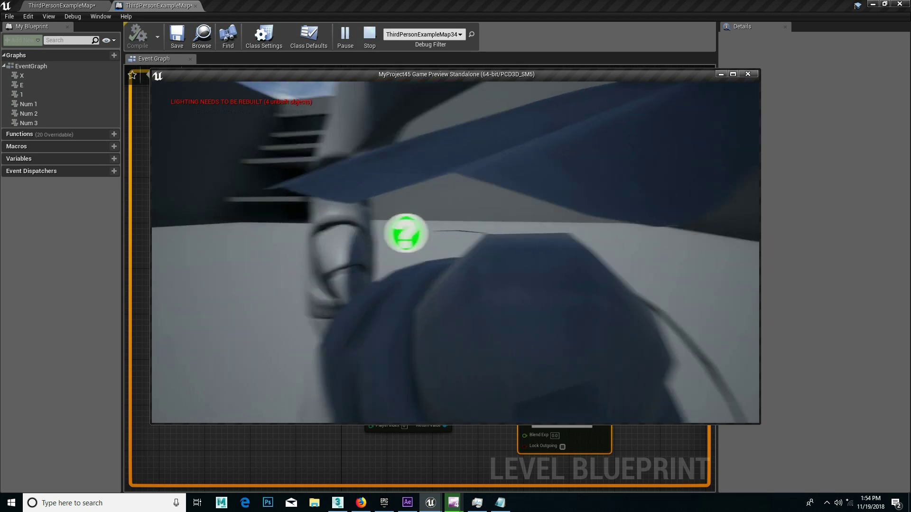
key(s)
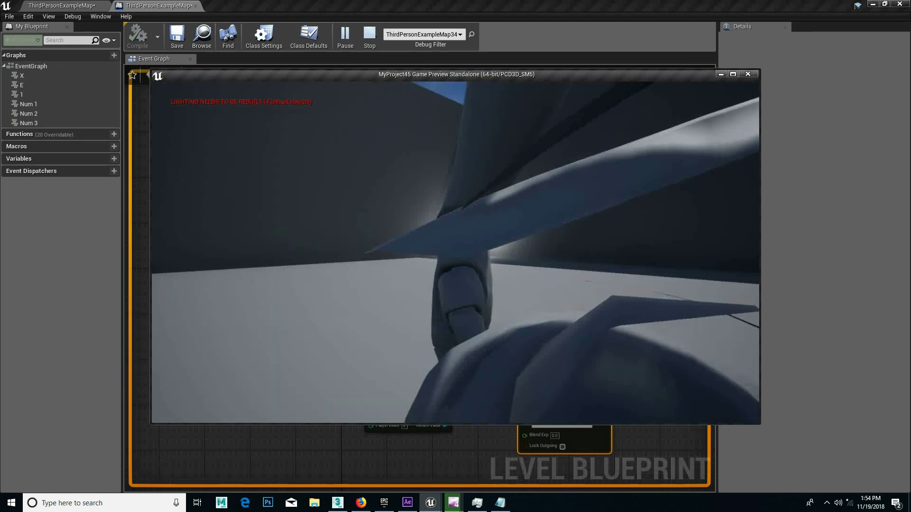
key(s)
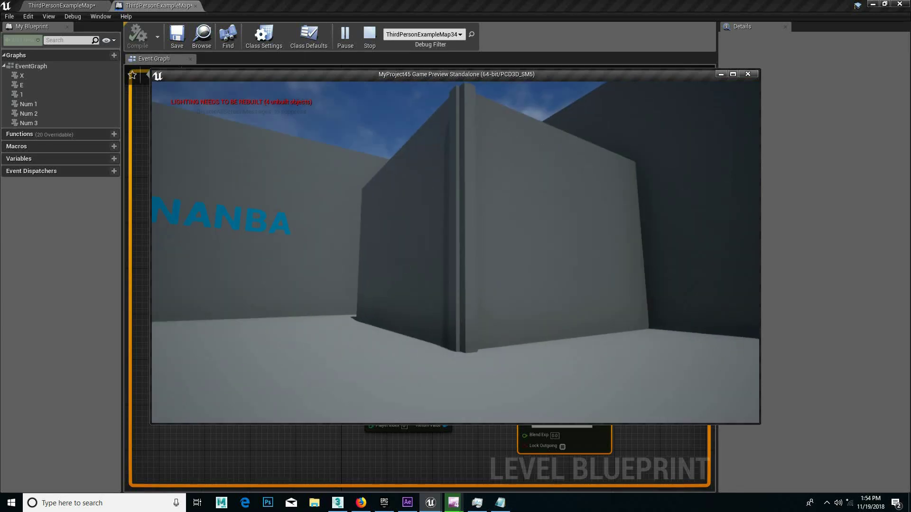
key(a)
key(a)
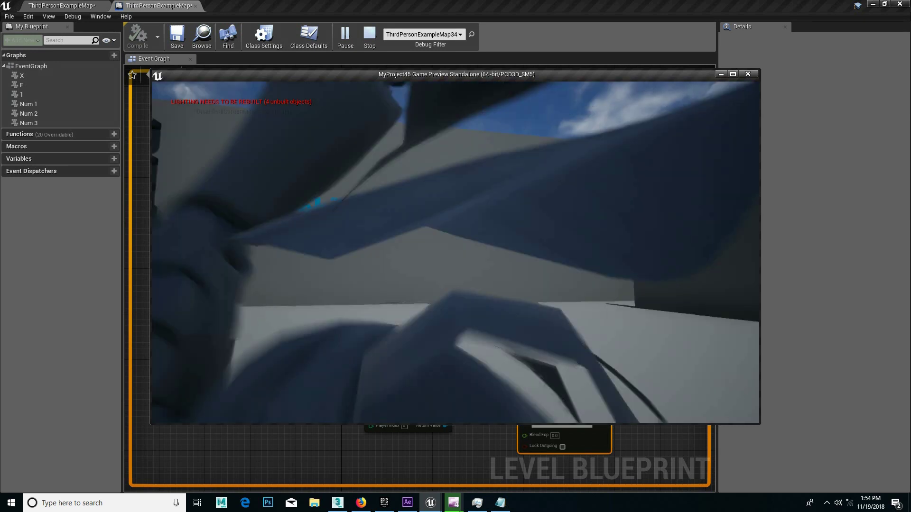
key(shift+F1)
key(Escape)
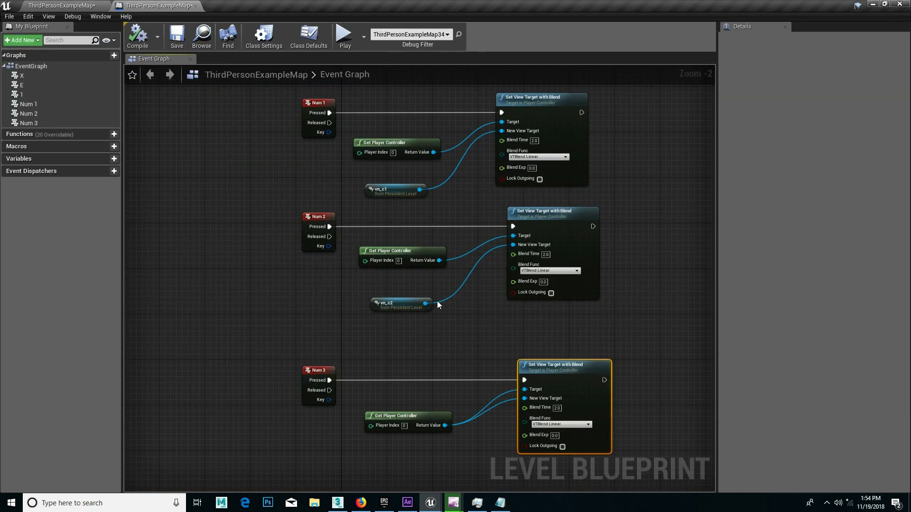
- Select the ThirdPersonCharacter in the level viewport and examine its attached camera
click(418, 416)
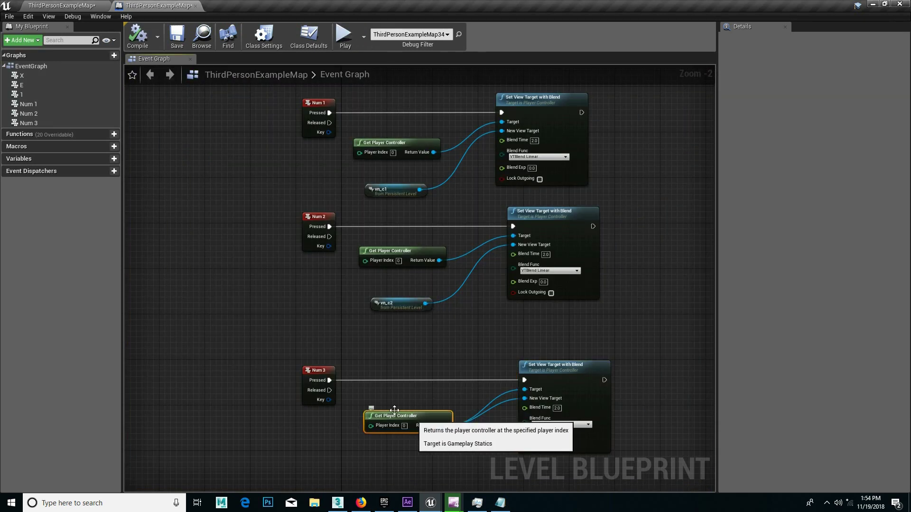
click(78, 7)
click(399, 234)
right_drag(399, 234, 498, 234)
key(s)
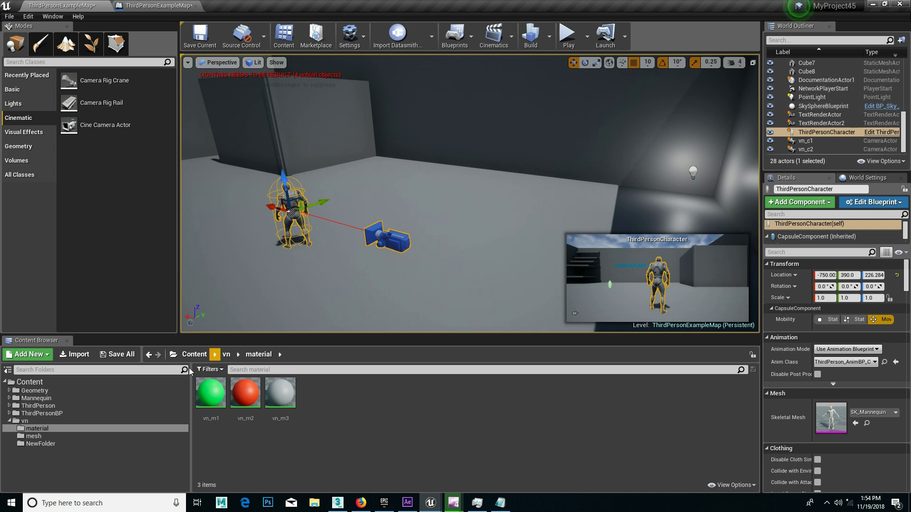
- Open the ThirdPersonCharacter blueprint from the Blueprints folder inside ThirdPersonBP
double_click(43, 413)
double_click(46, 406)
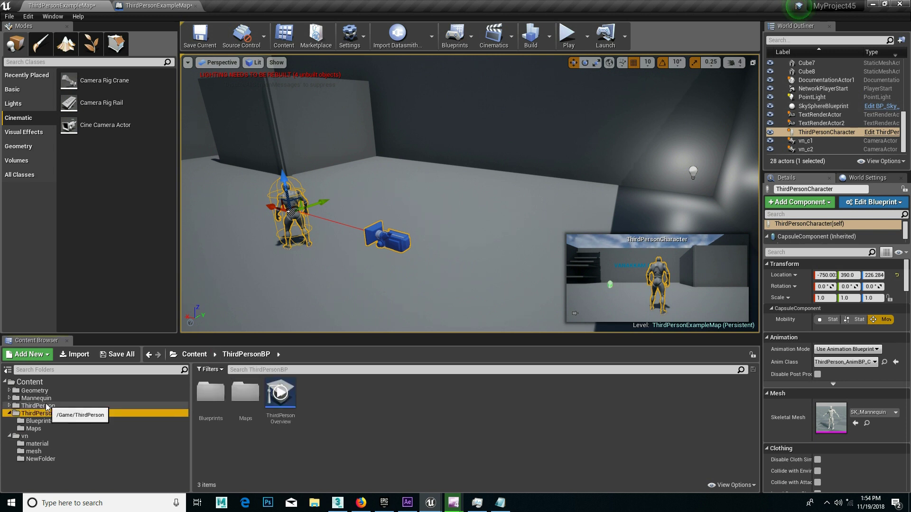
click(42, 421)
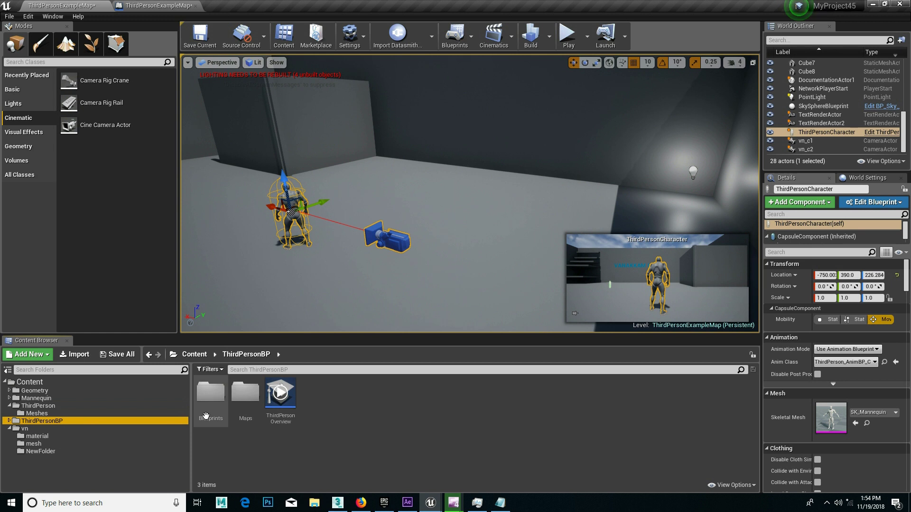
click(39, 428)
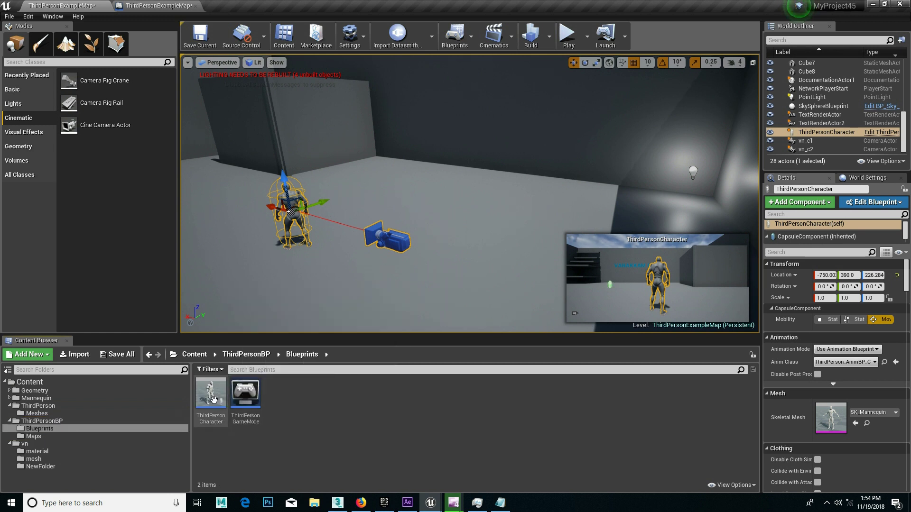
double_click(212, 403)
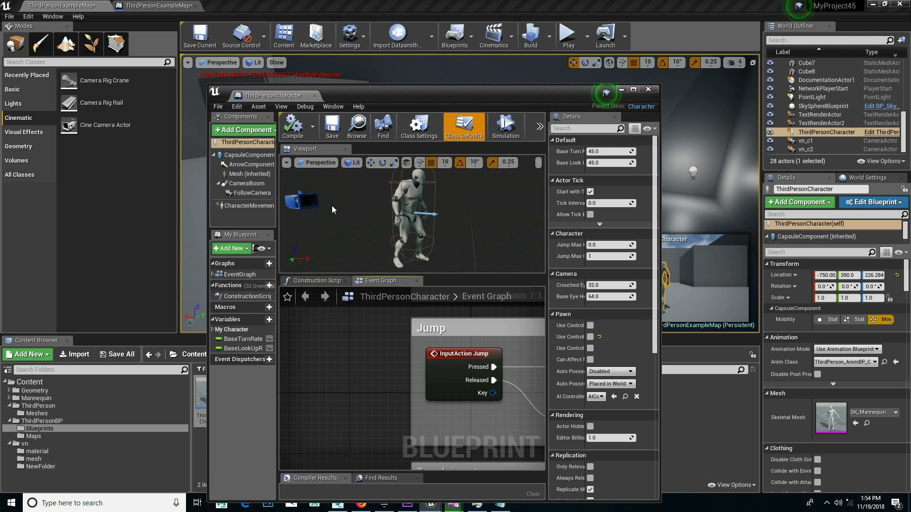
- Examine the character blueprint's FollowCamera, CameraBoom and Mesh components, and close the blueprint
scroll(326, 204, up, 3)
right_drag(326, 204, 304, 204)
click(327, 204)
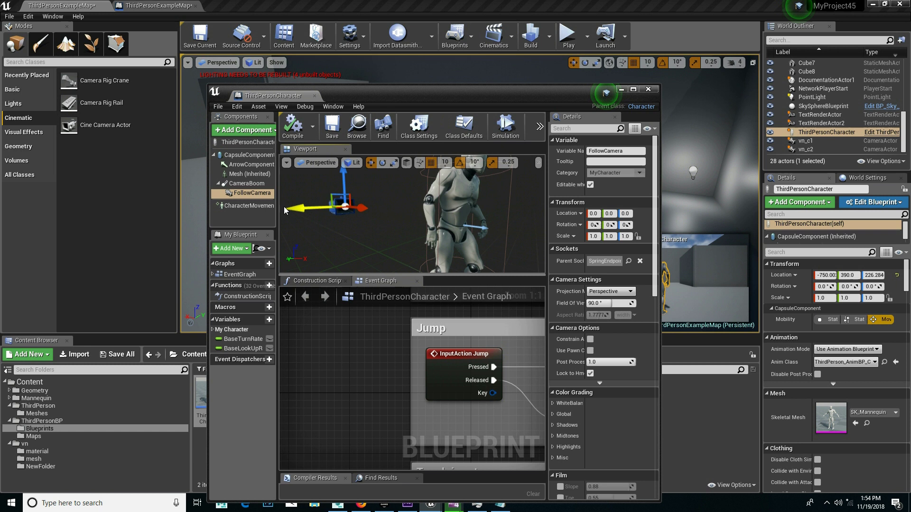
scroll(286, 211, down, 3)
click(247, 184)
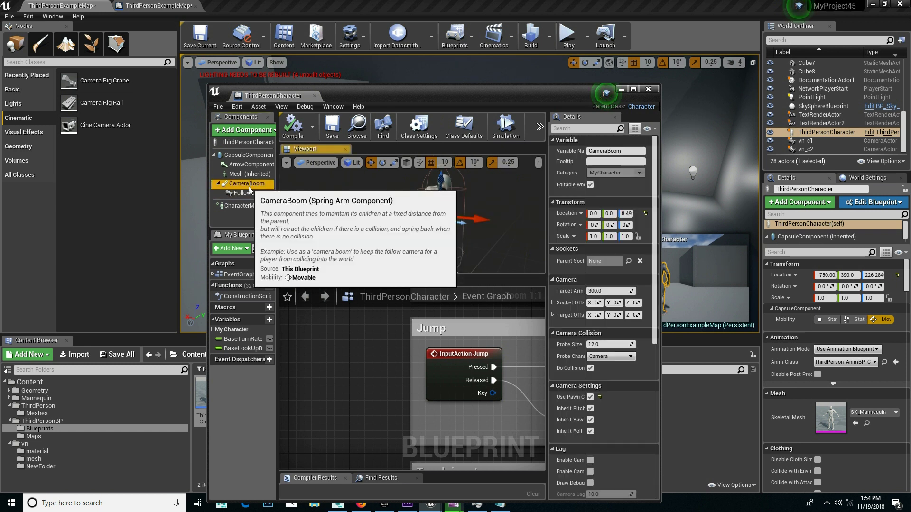
click(358, 208)
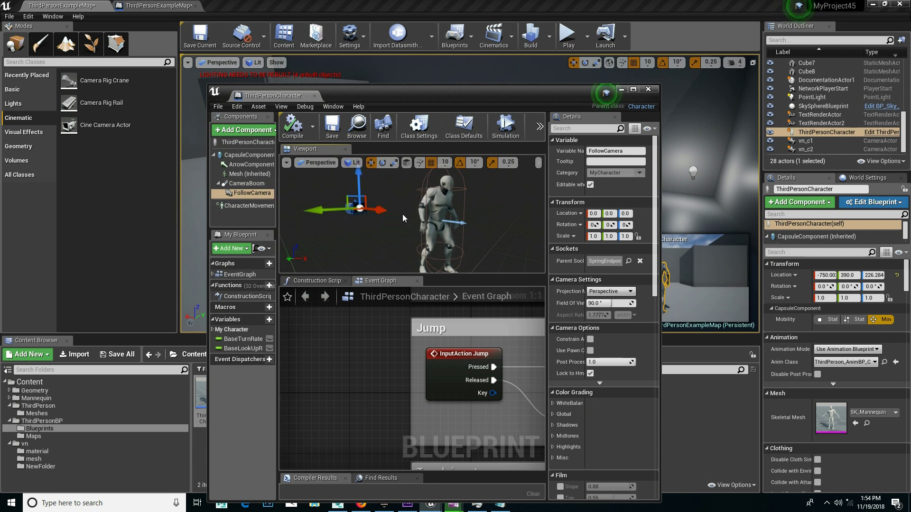
click(451, 223)
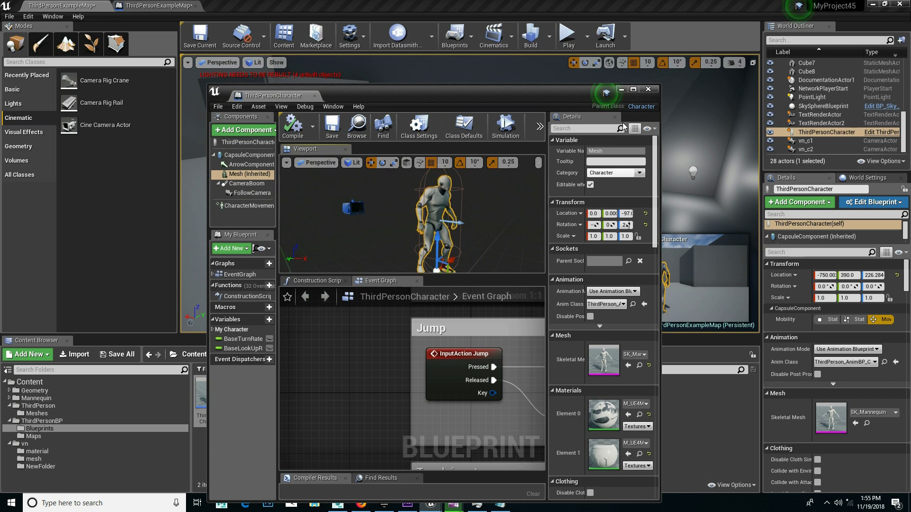
click(649, 89)
- Review the Num 1, Num 2 and Num 3 view-switching chains in the level blueprint's Event Graph and return to the level
right_drag(378, 188, 289, 195)
click(442, 220)
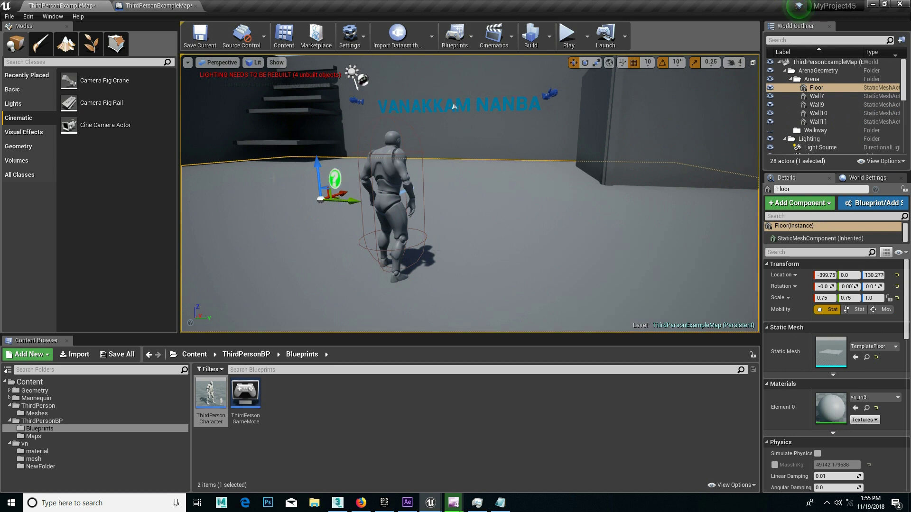
click(184, 6)
drag(422, 248, 429, 249)
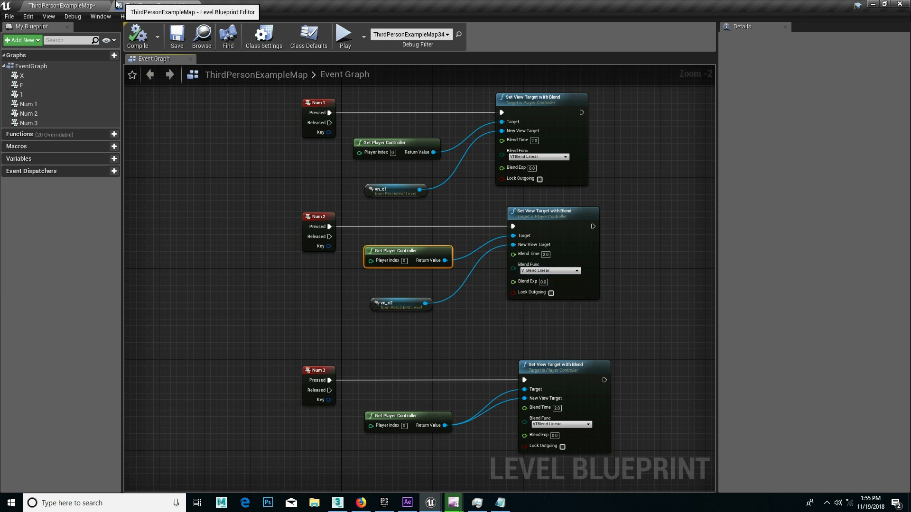
click(99, 5)
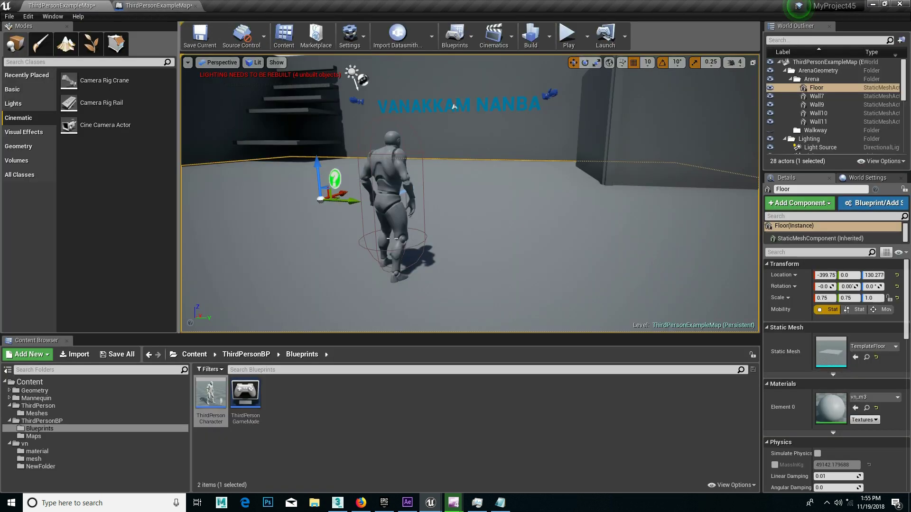
- Select the ThirdPersonCharacter in the level, inspect FollowCamera in its reopened blueprint, and close the blueprint
click(391, 216)
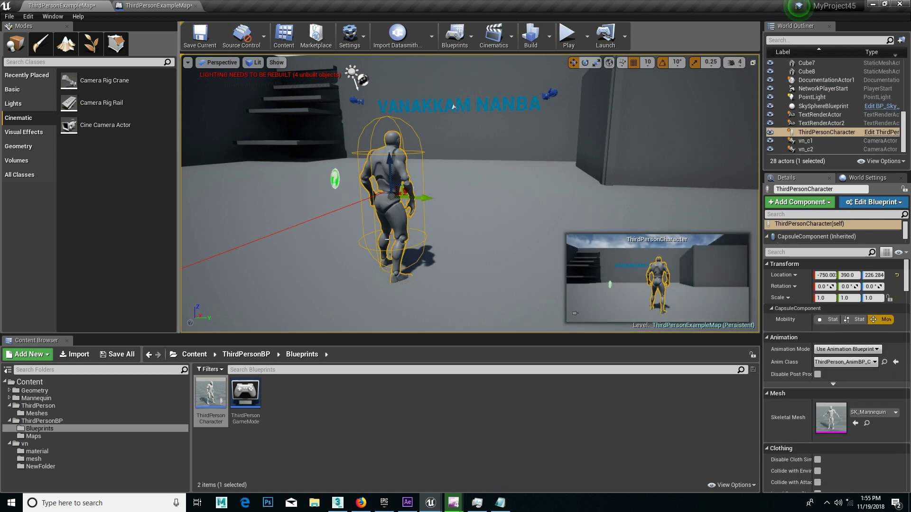
double_click(217, 388)
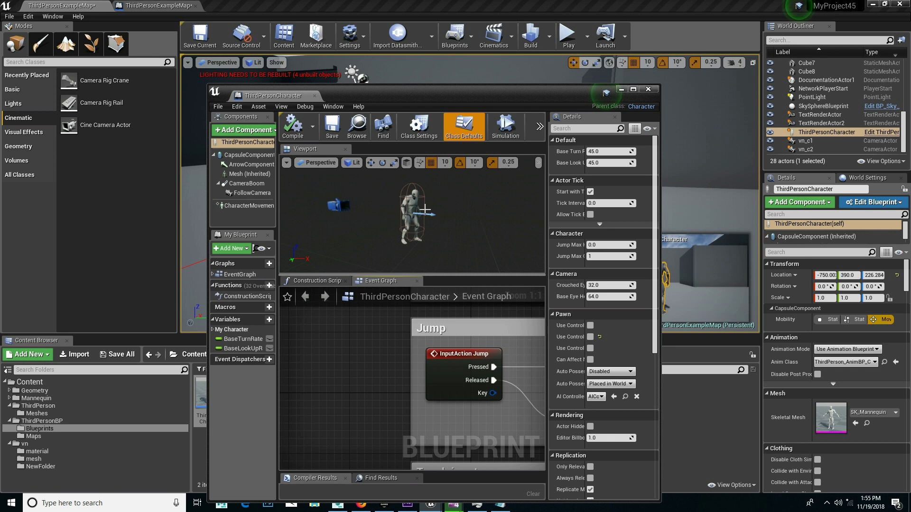
click(407, 192)
drag(407, 192, 429, 213)
click(336, 205)
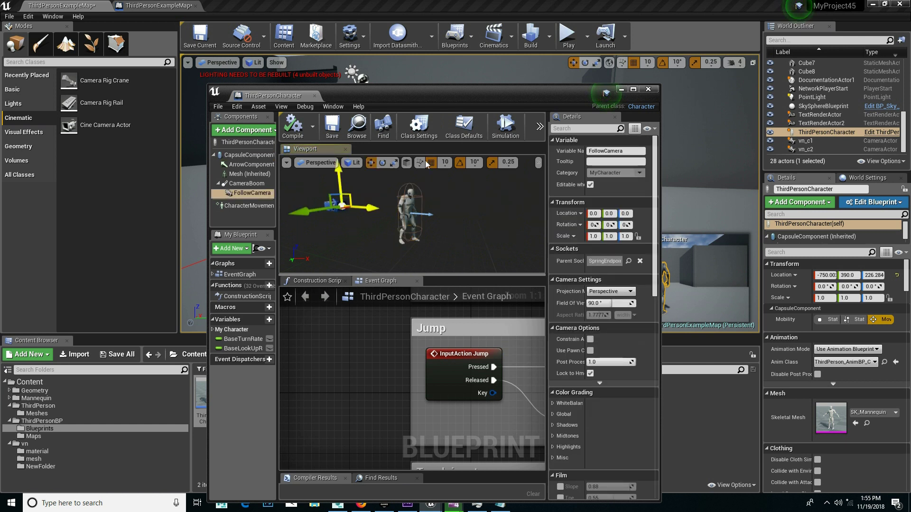
click(648, 90)
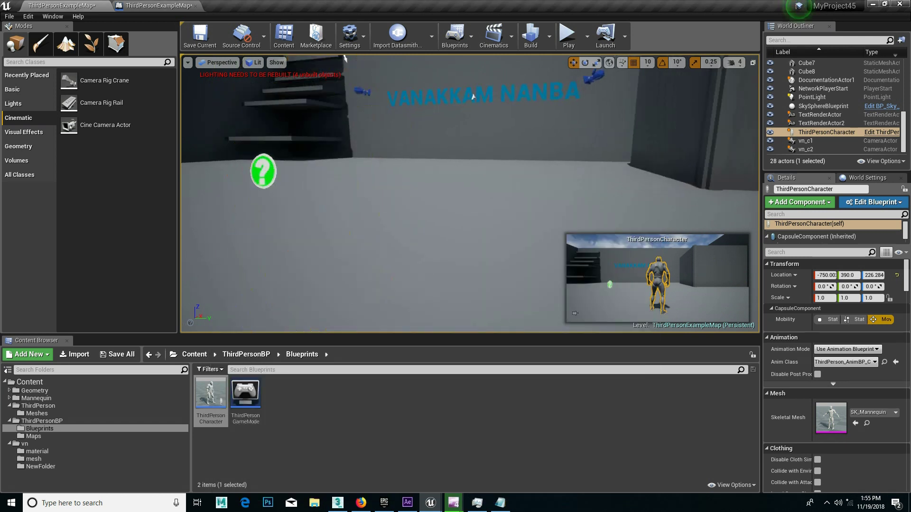
- Play the level in the viewport, test moving the character forwards and backwards, and stop playing
right_drag(470, 194, 531, 166)
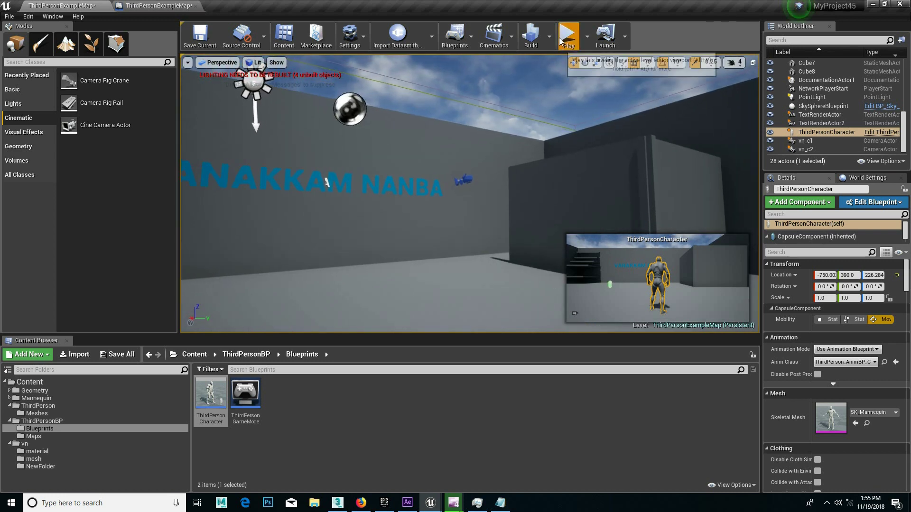
click(568, 36)
click(500, 198)
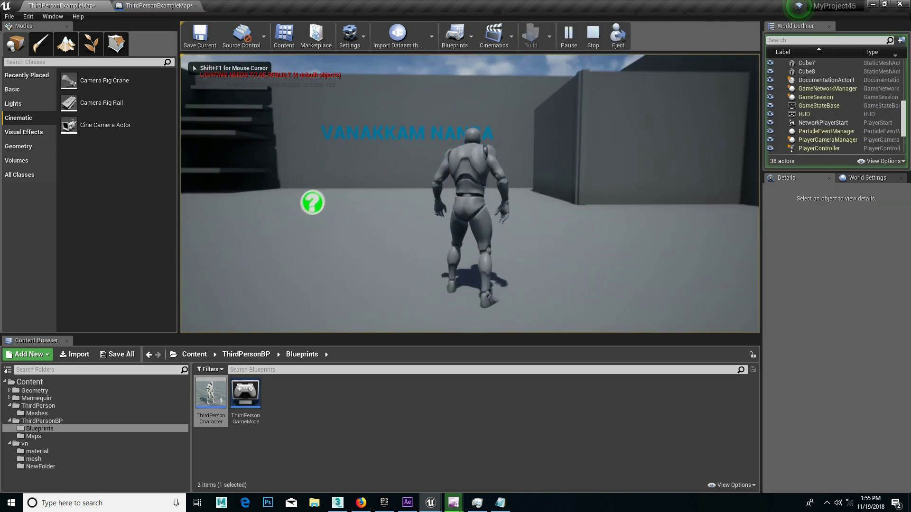
key(w)
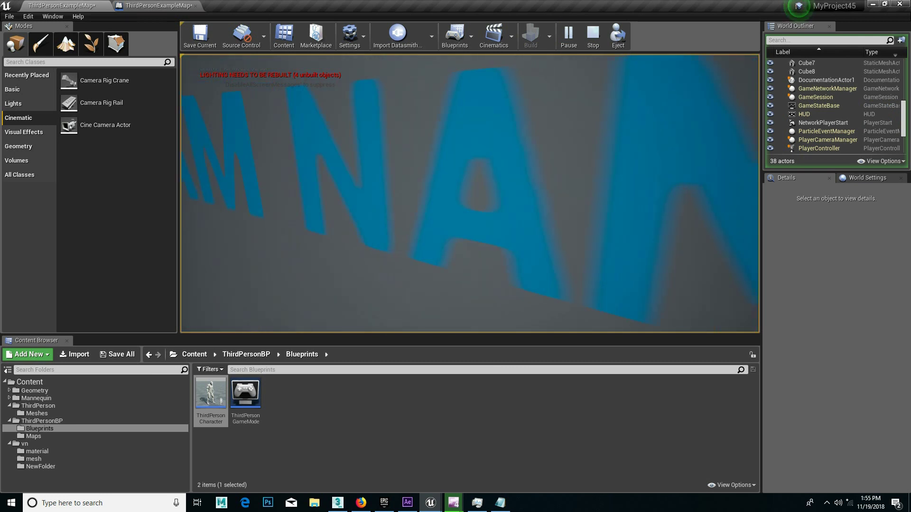
key(s)
key(s)
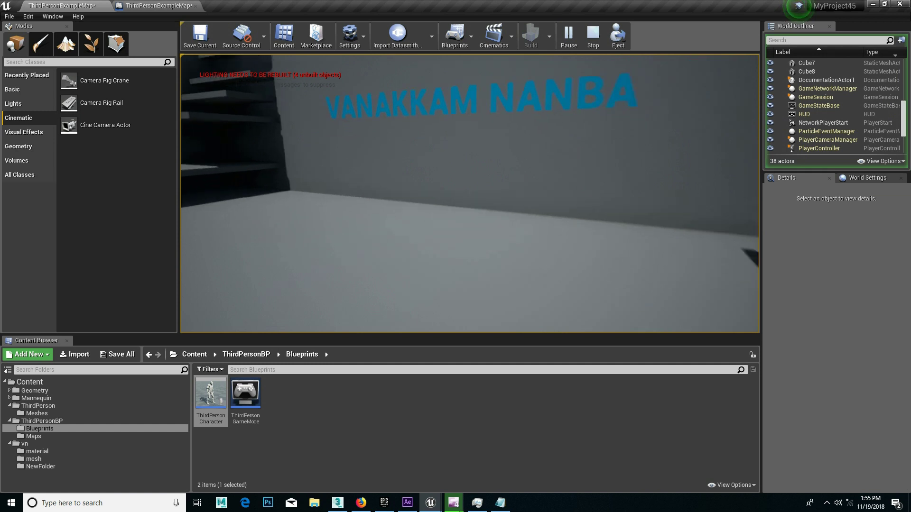
key(w)
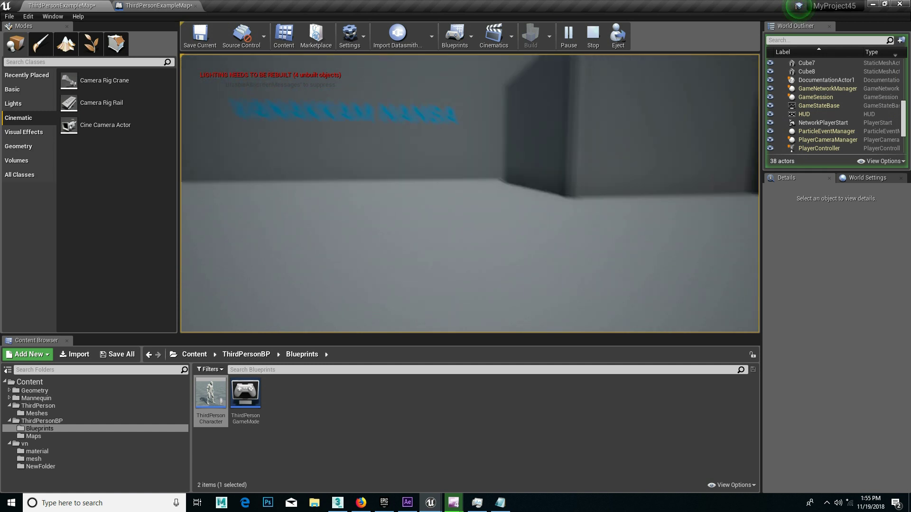
key(w)
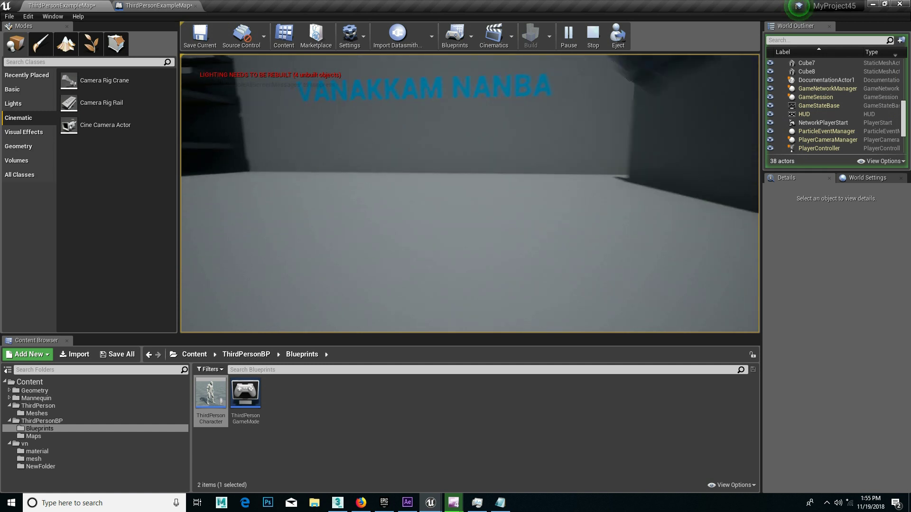
key(w)
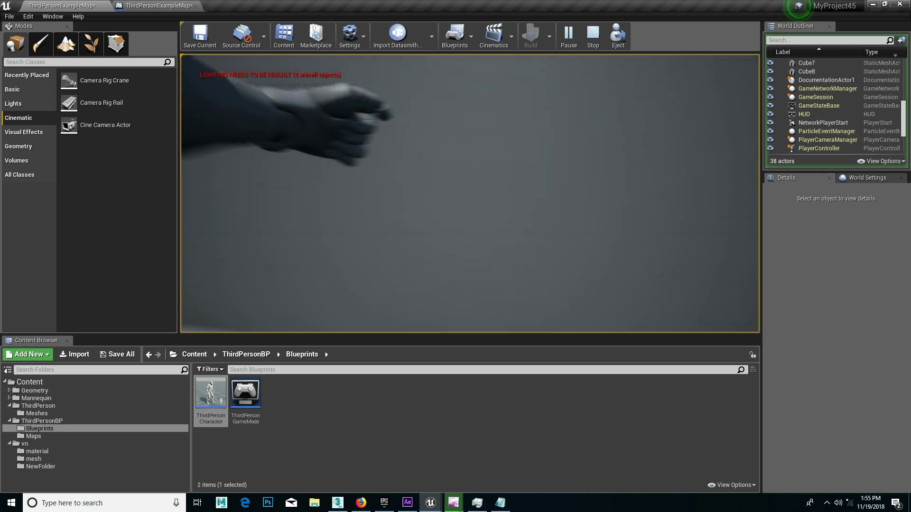
key(w)
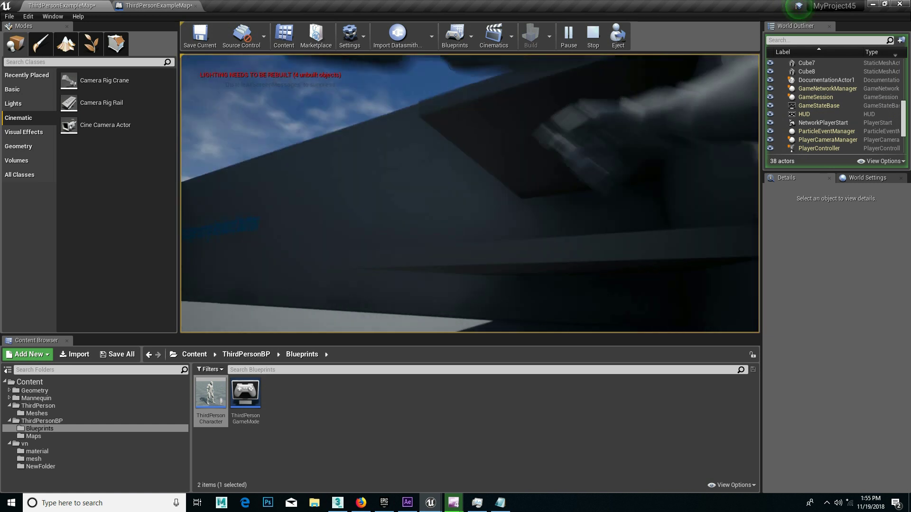
key(w)
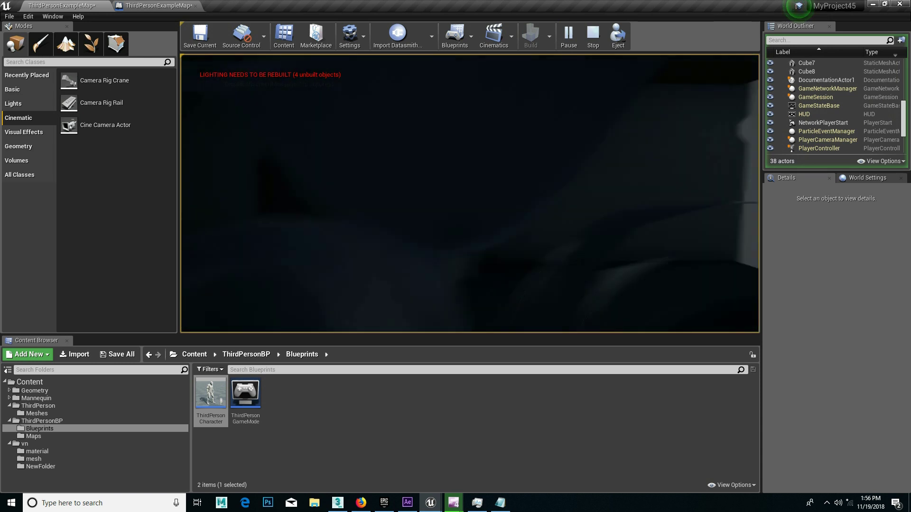
key(Escape)
- Switch to Notepad, review the CAMERA topics in the tuto list, and minimize its window
right_drag(525, 249, 474, 253)
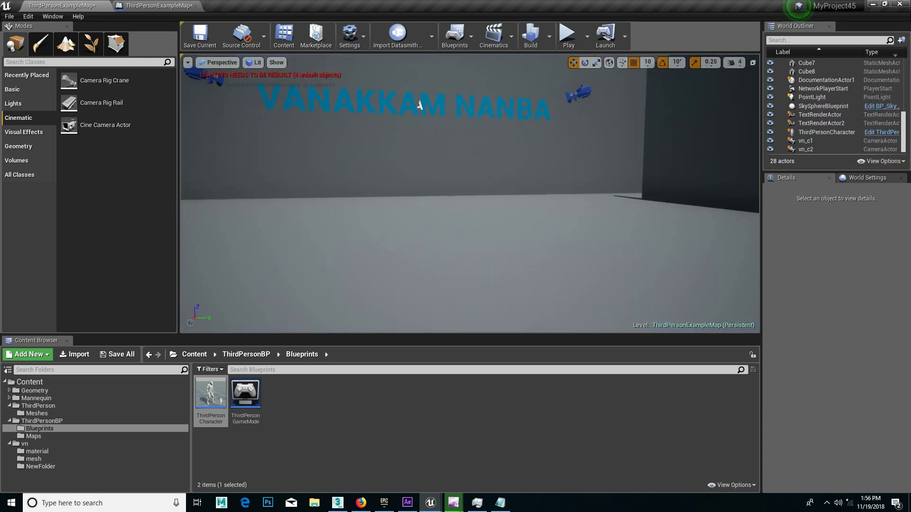
click(495, 506)
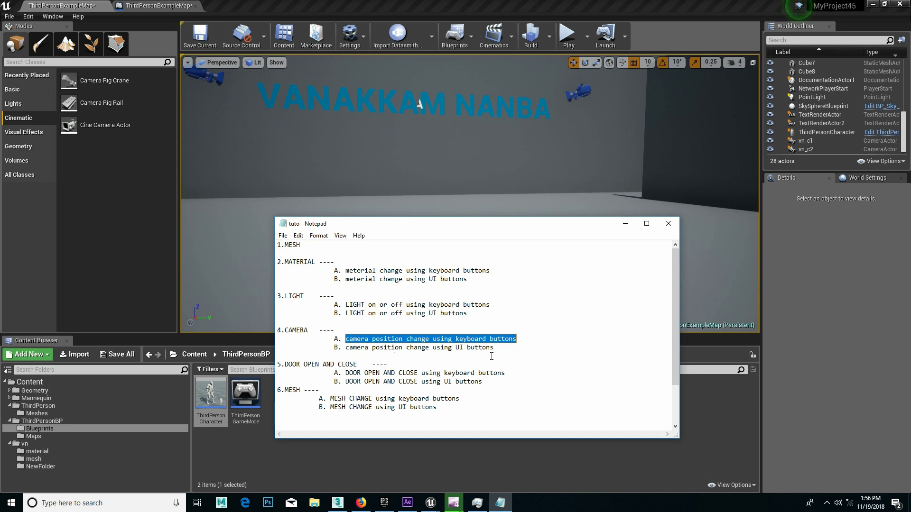
click(534, 316)
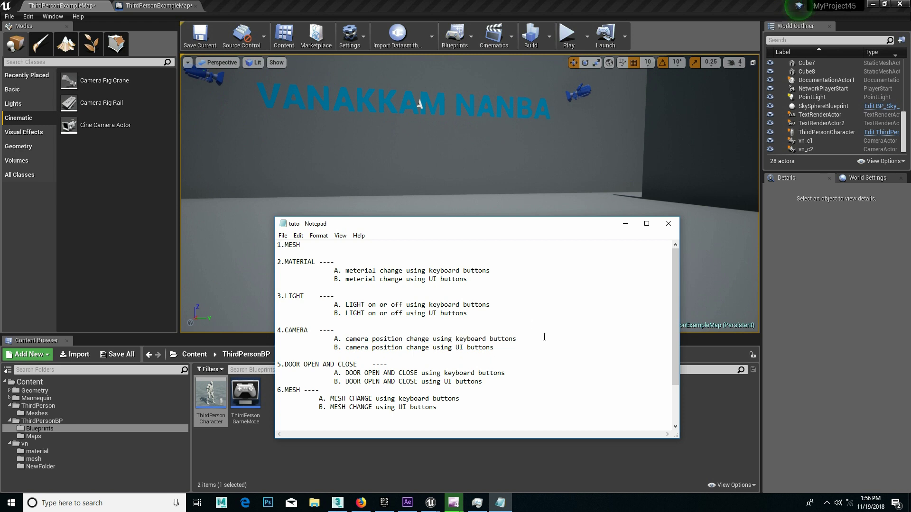
click(630, 226)
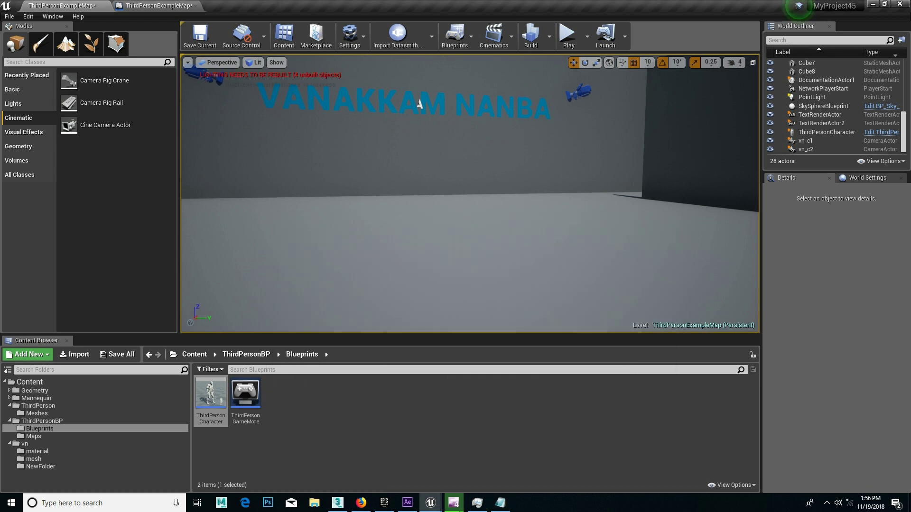